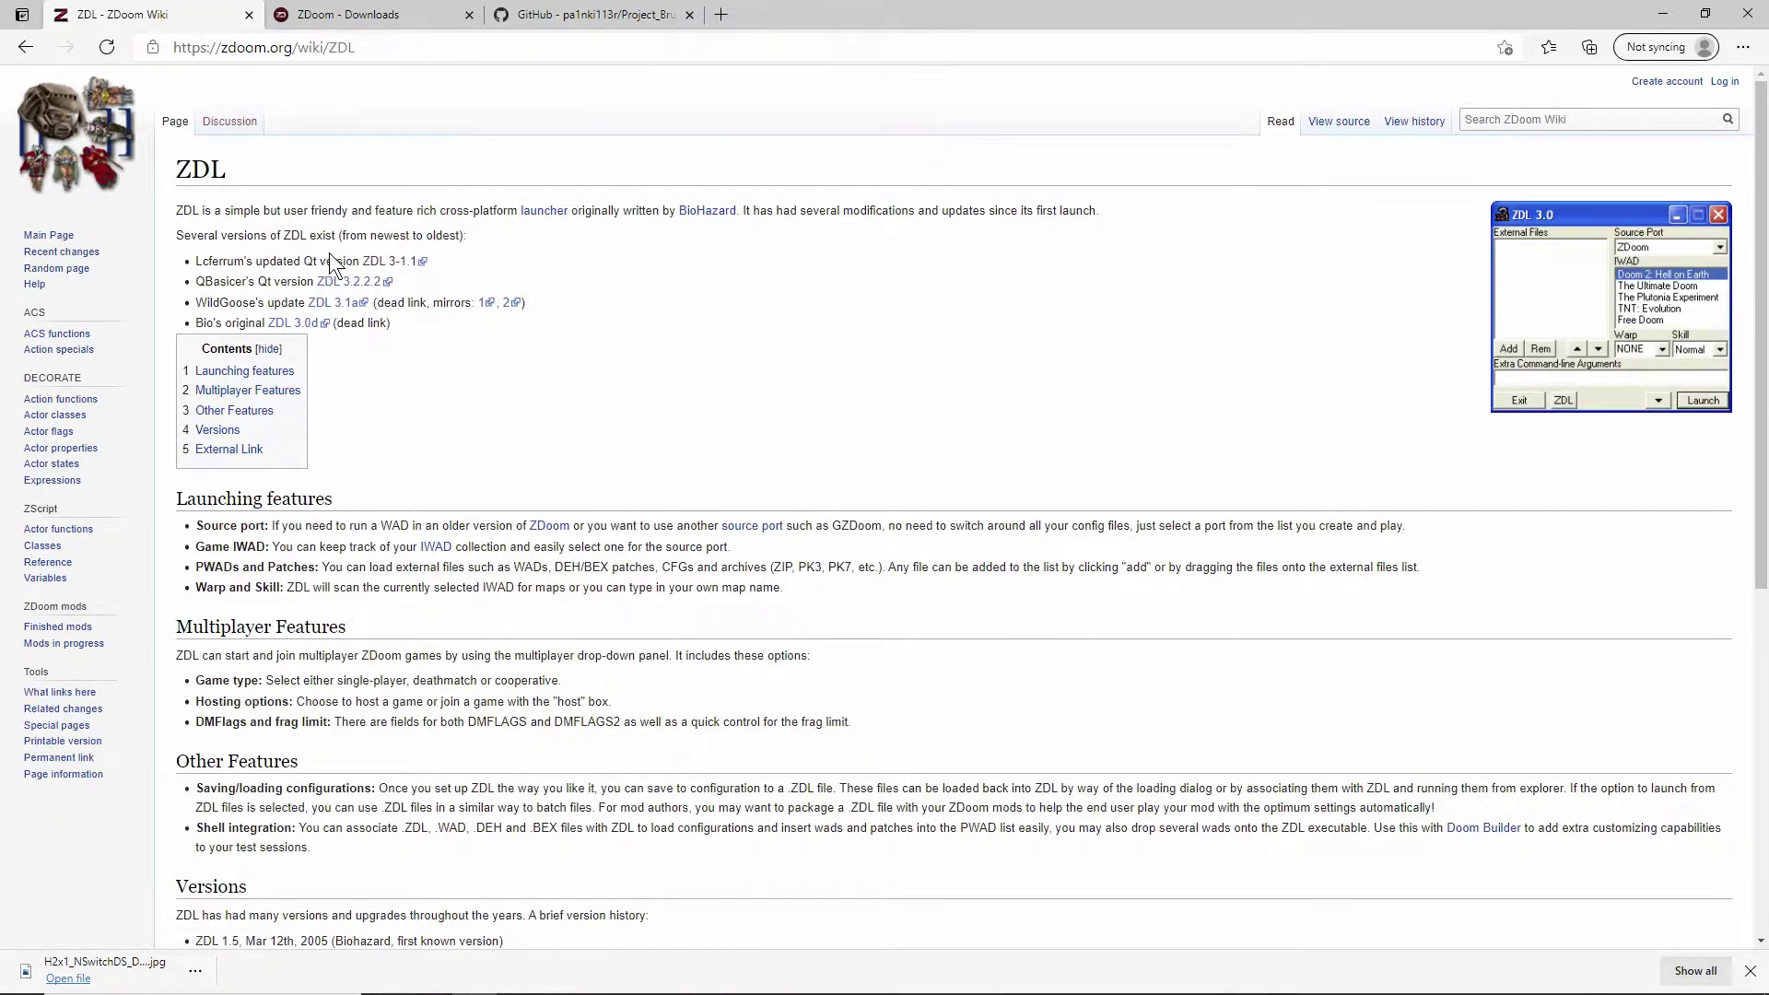
- Open the release page of Lcferrum's ZDL 3-1.1 and look over the GZDoom builds on the ZDoom downloads page
left_click(385, 262)
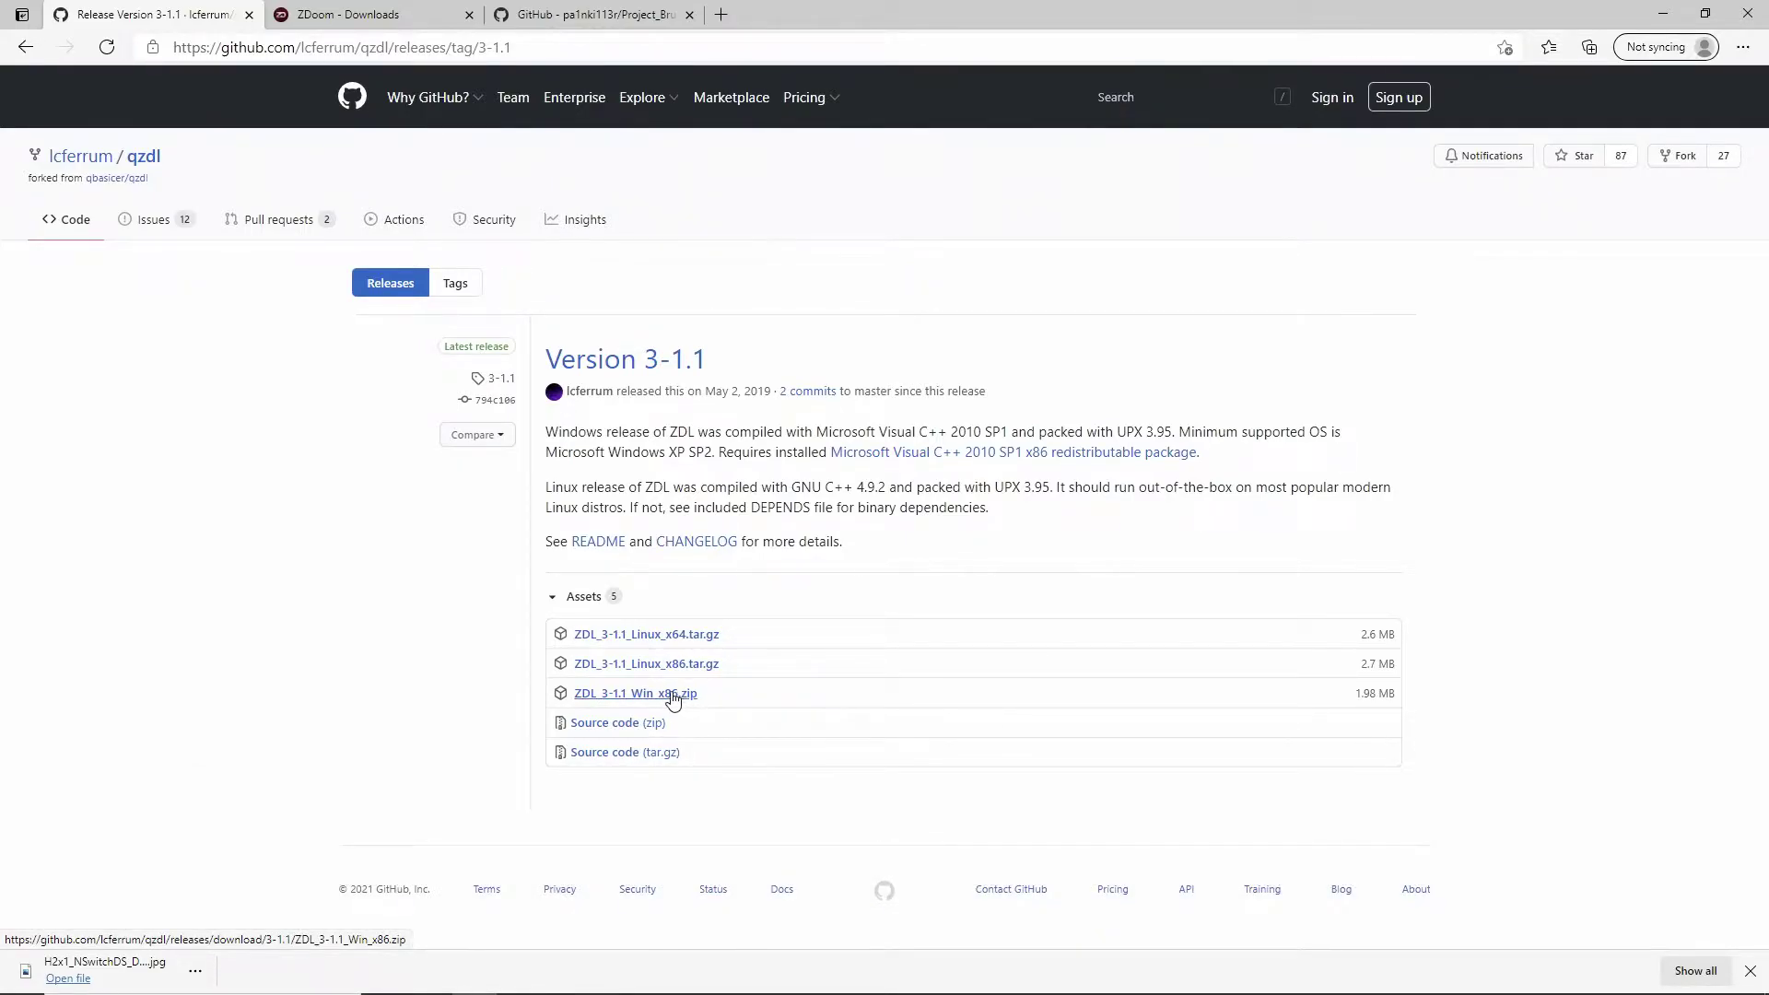
left_click(341, 11)
scroll(350, 600, "down", 3)
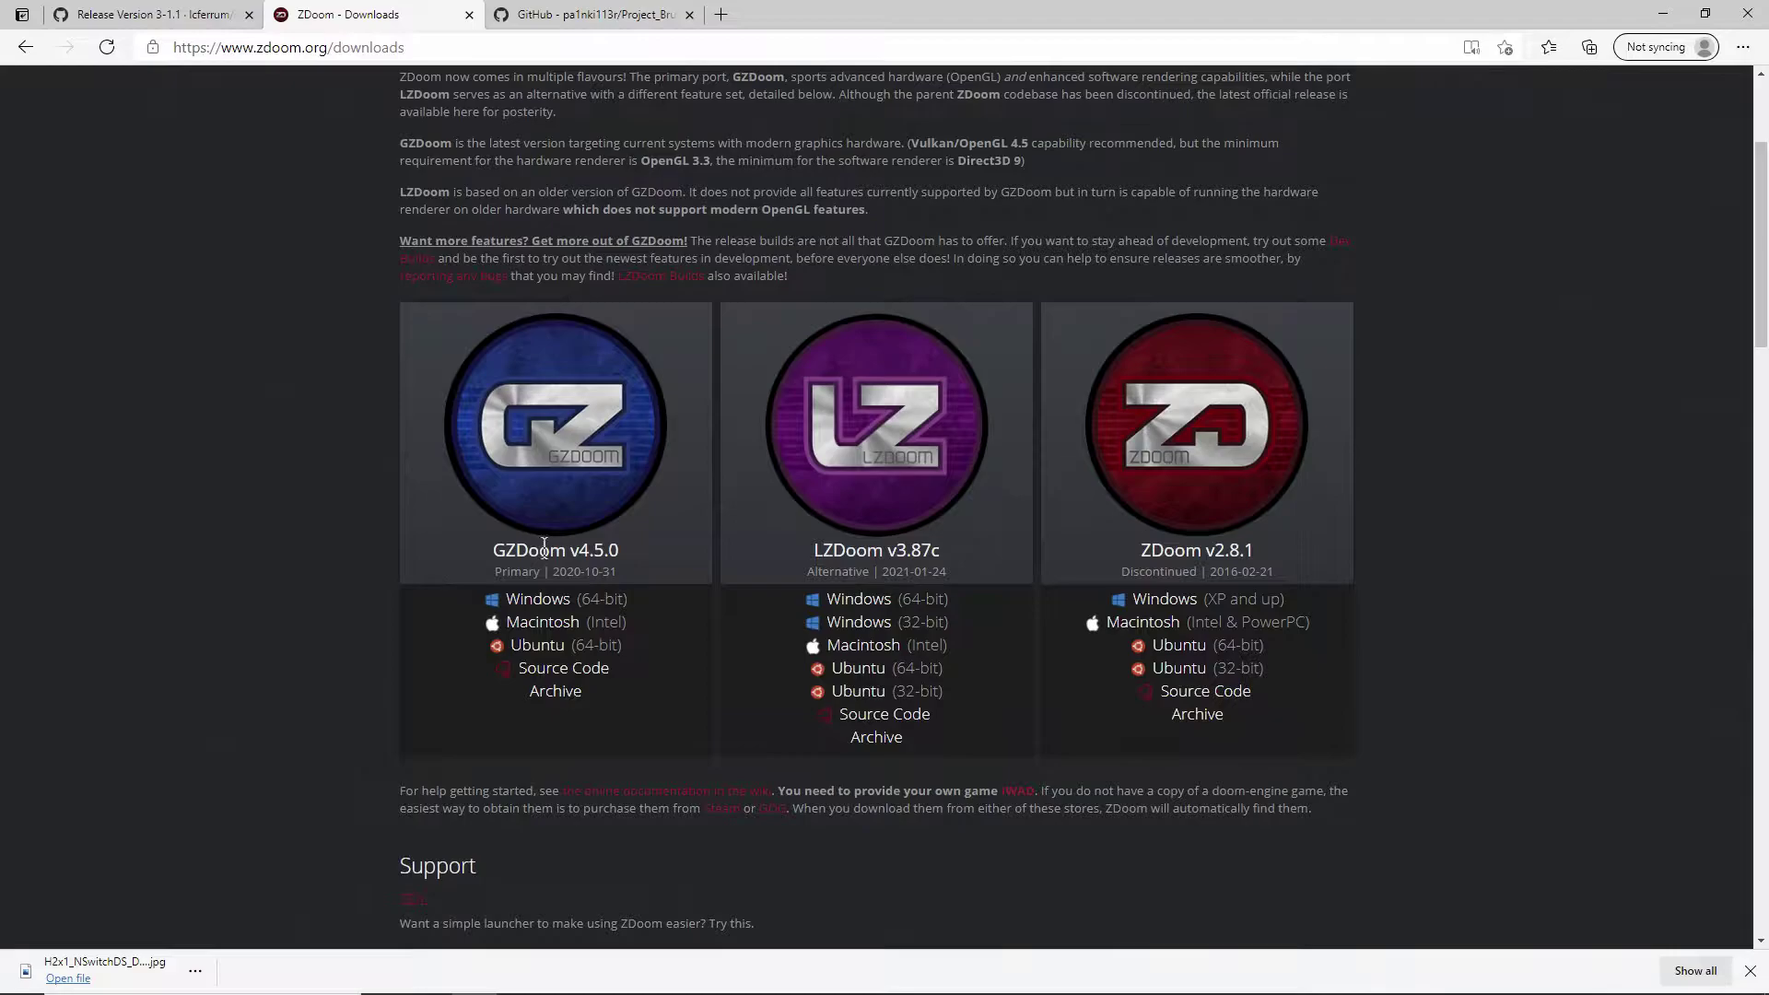
scroll(382, 547, "up", 3)
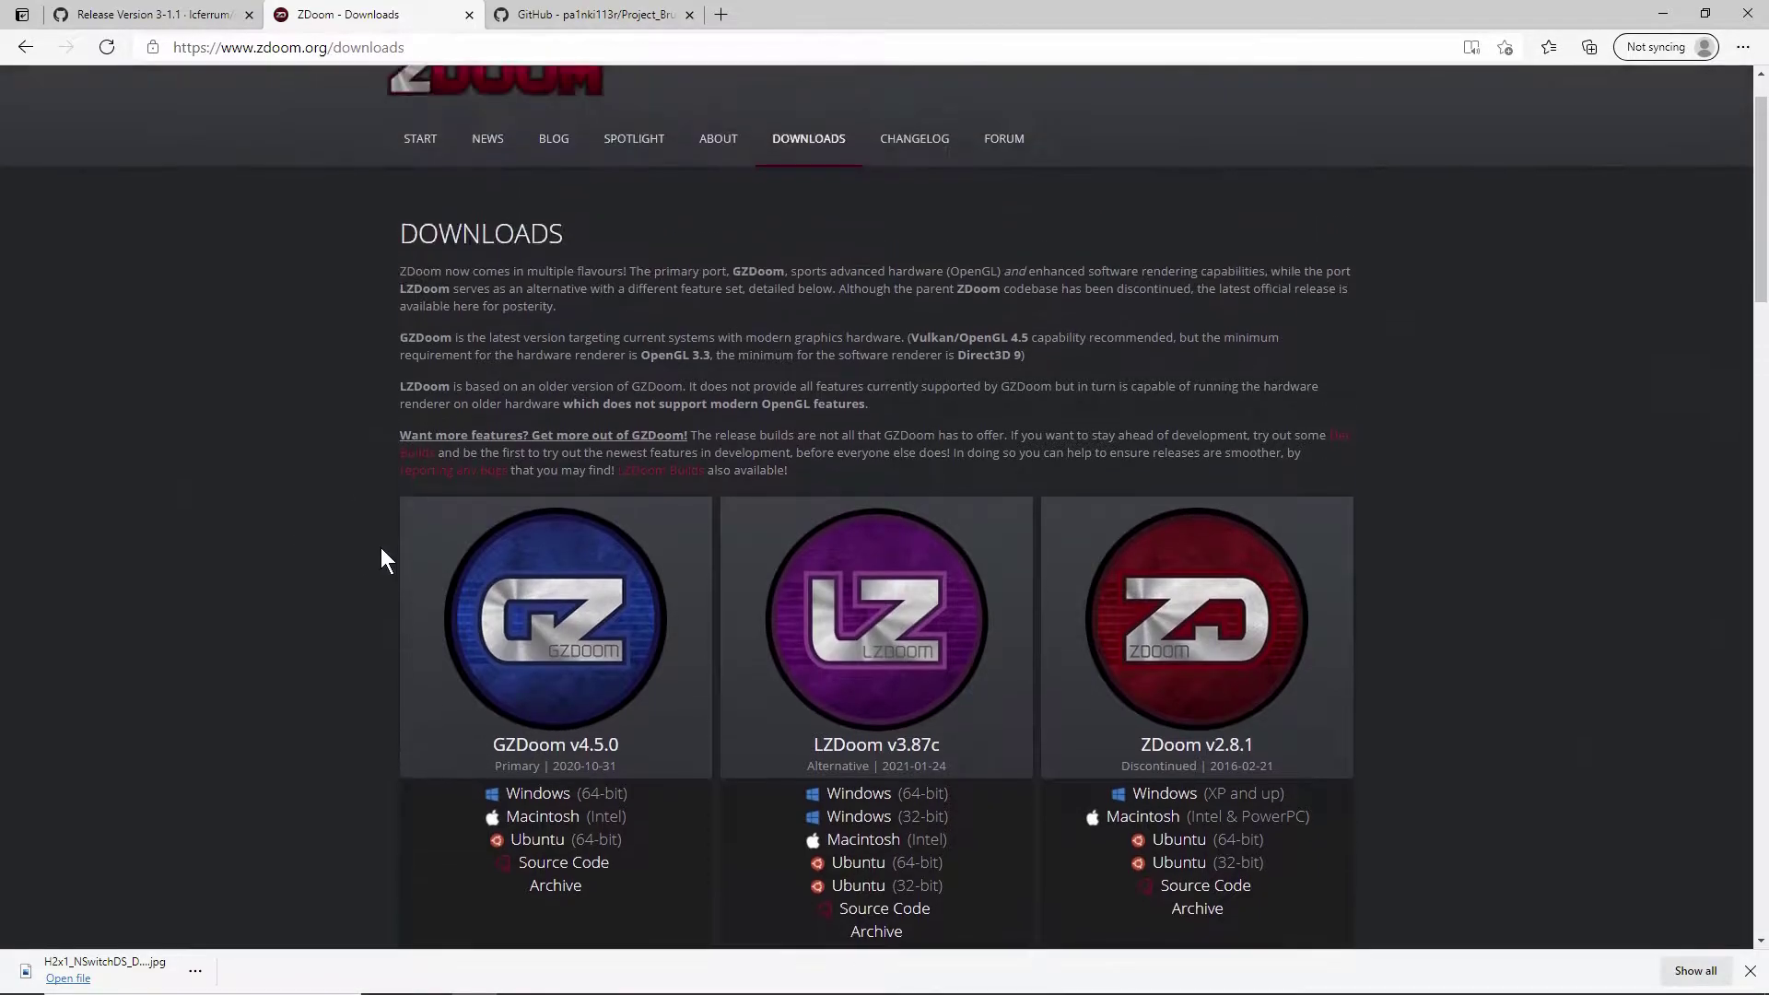
- Go to the Project_Brutality GitHub repository and bring up its ZIP download option
left_click(582, 15)
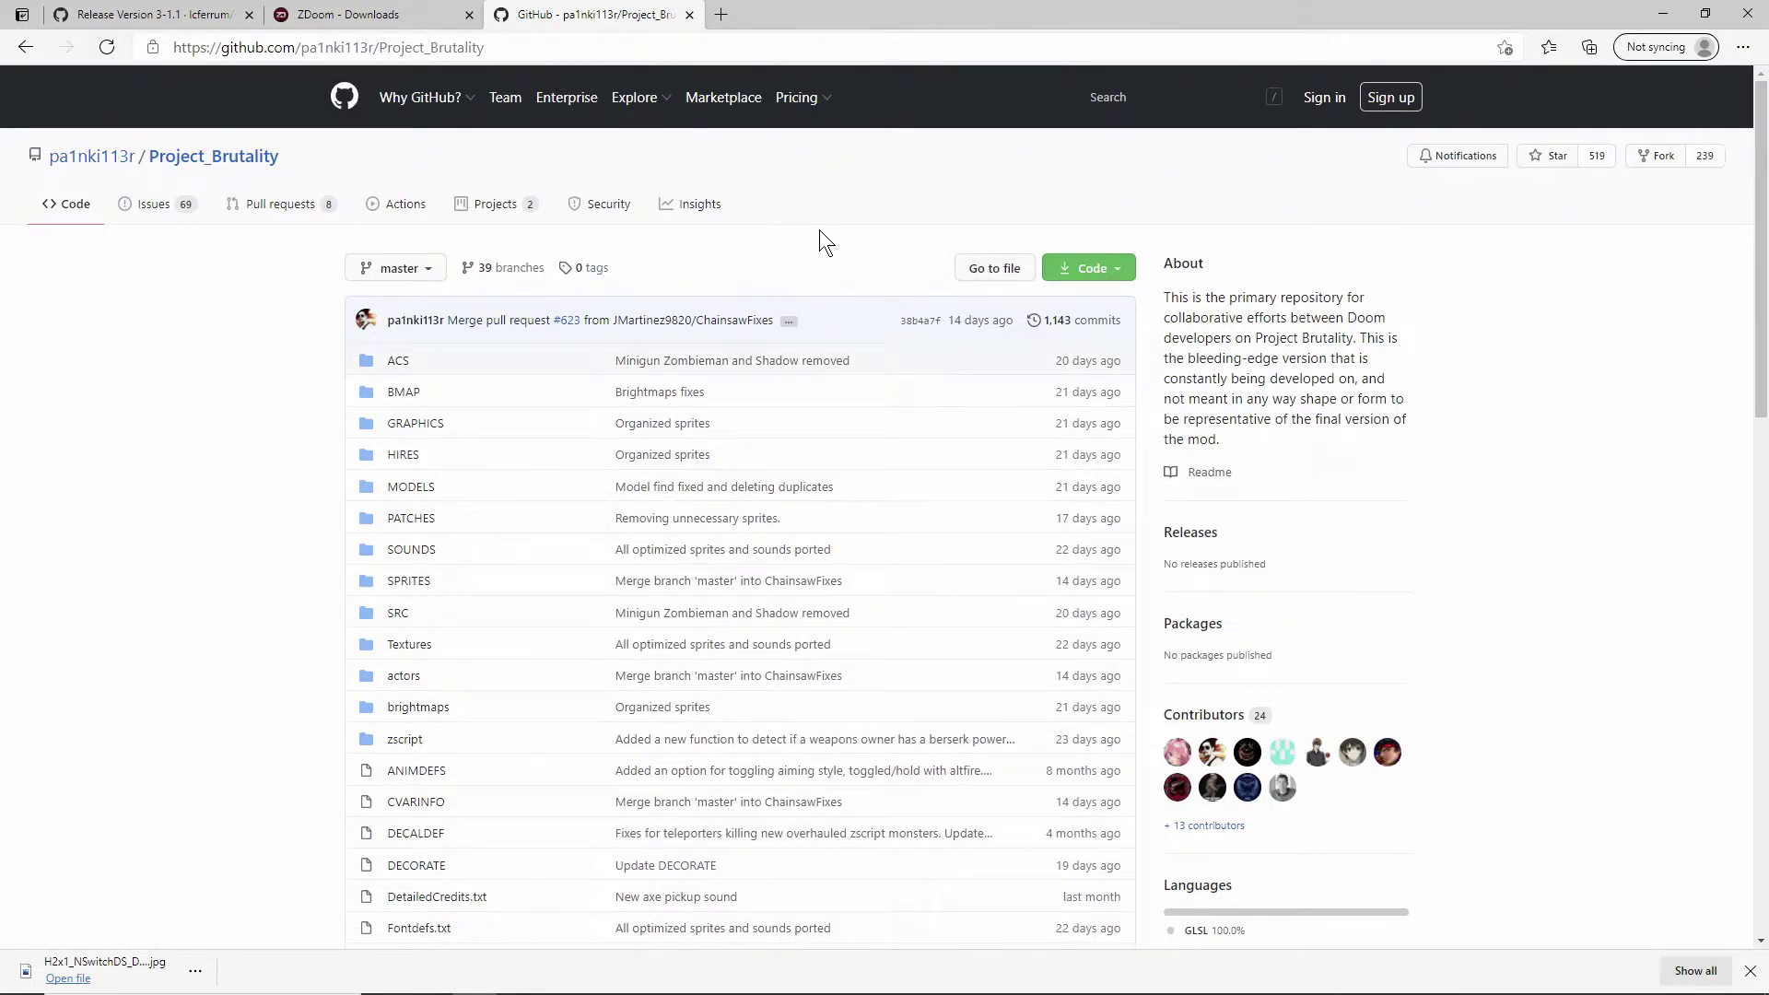
left_click(1081, 280)
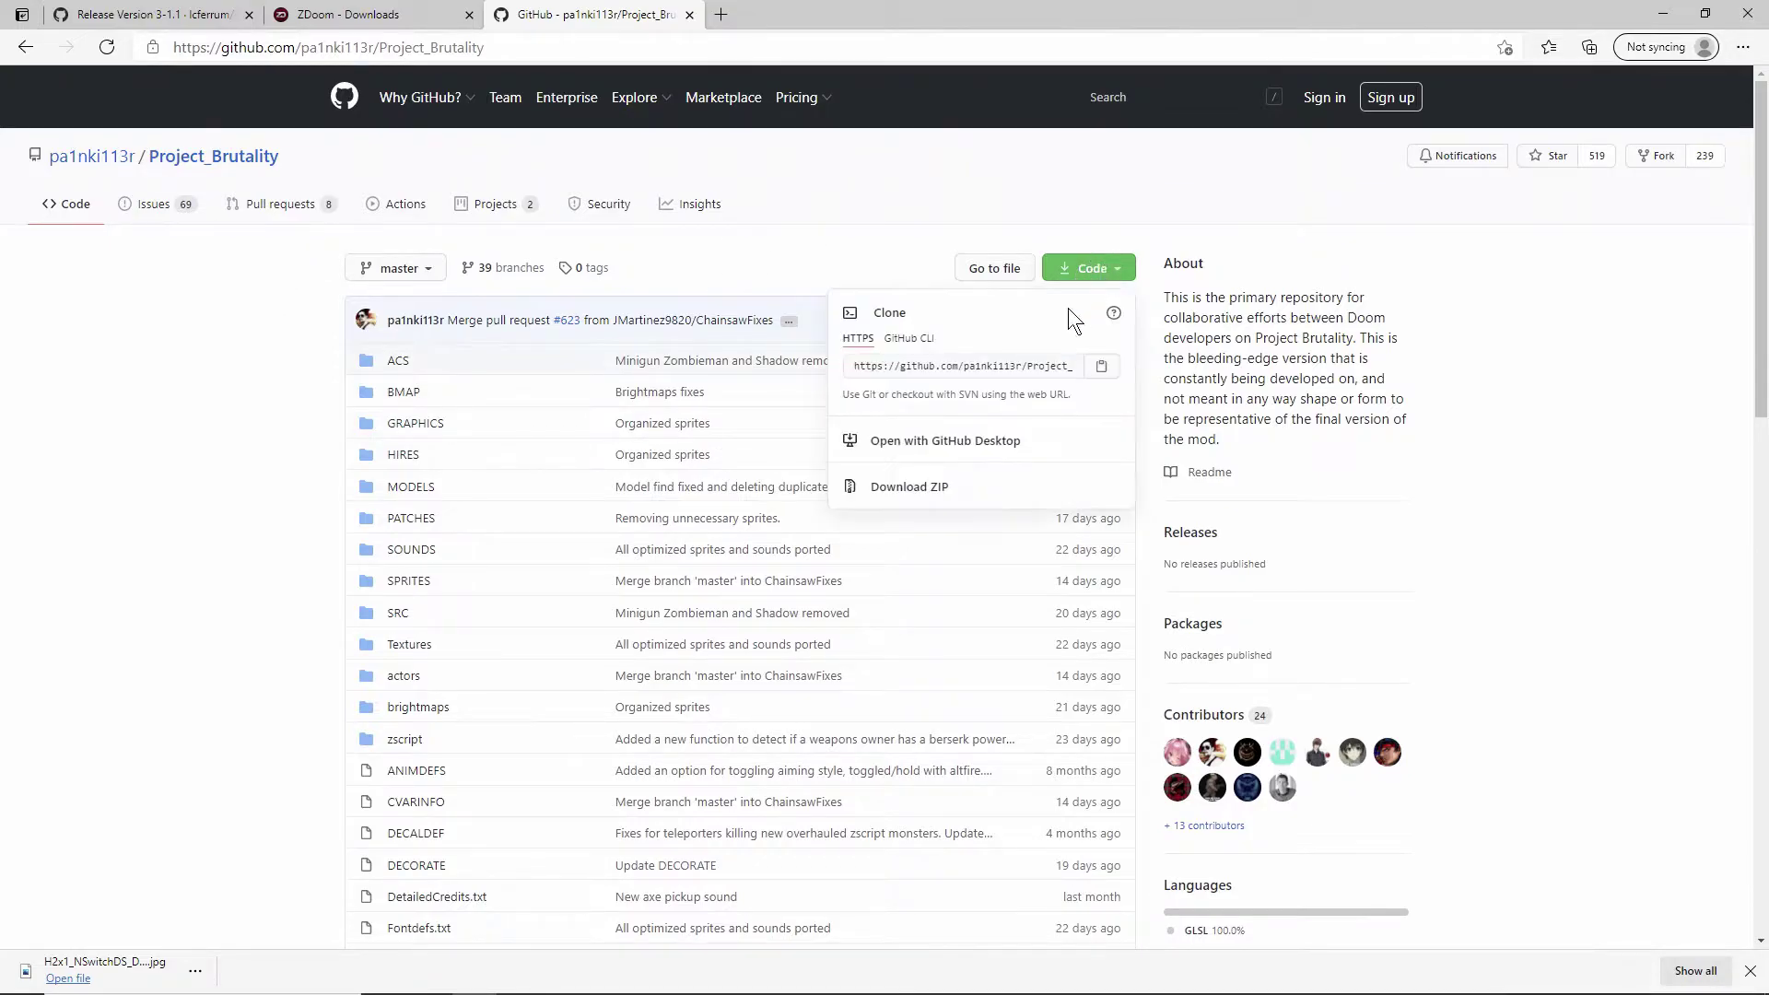
left_click(932, 488)
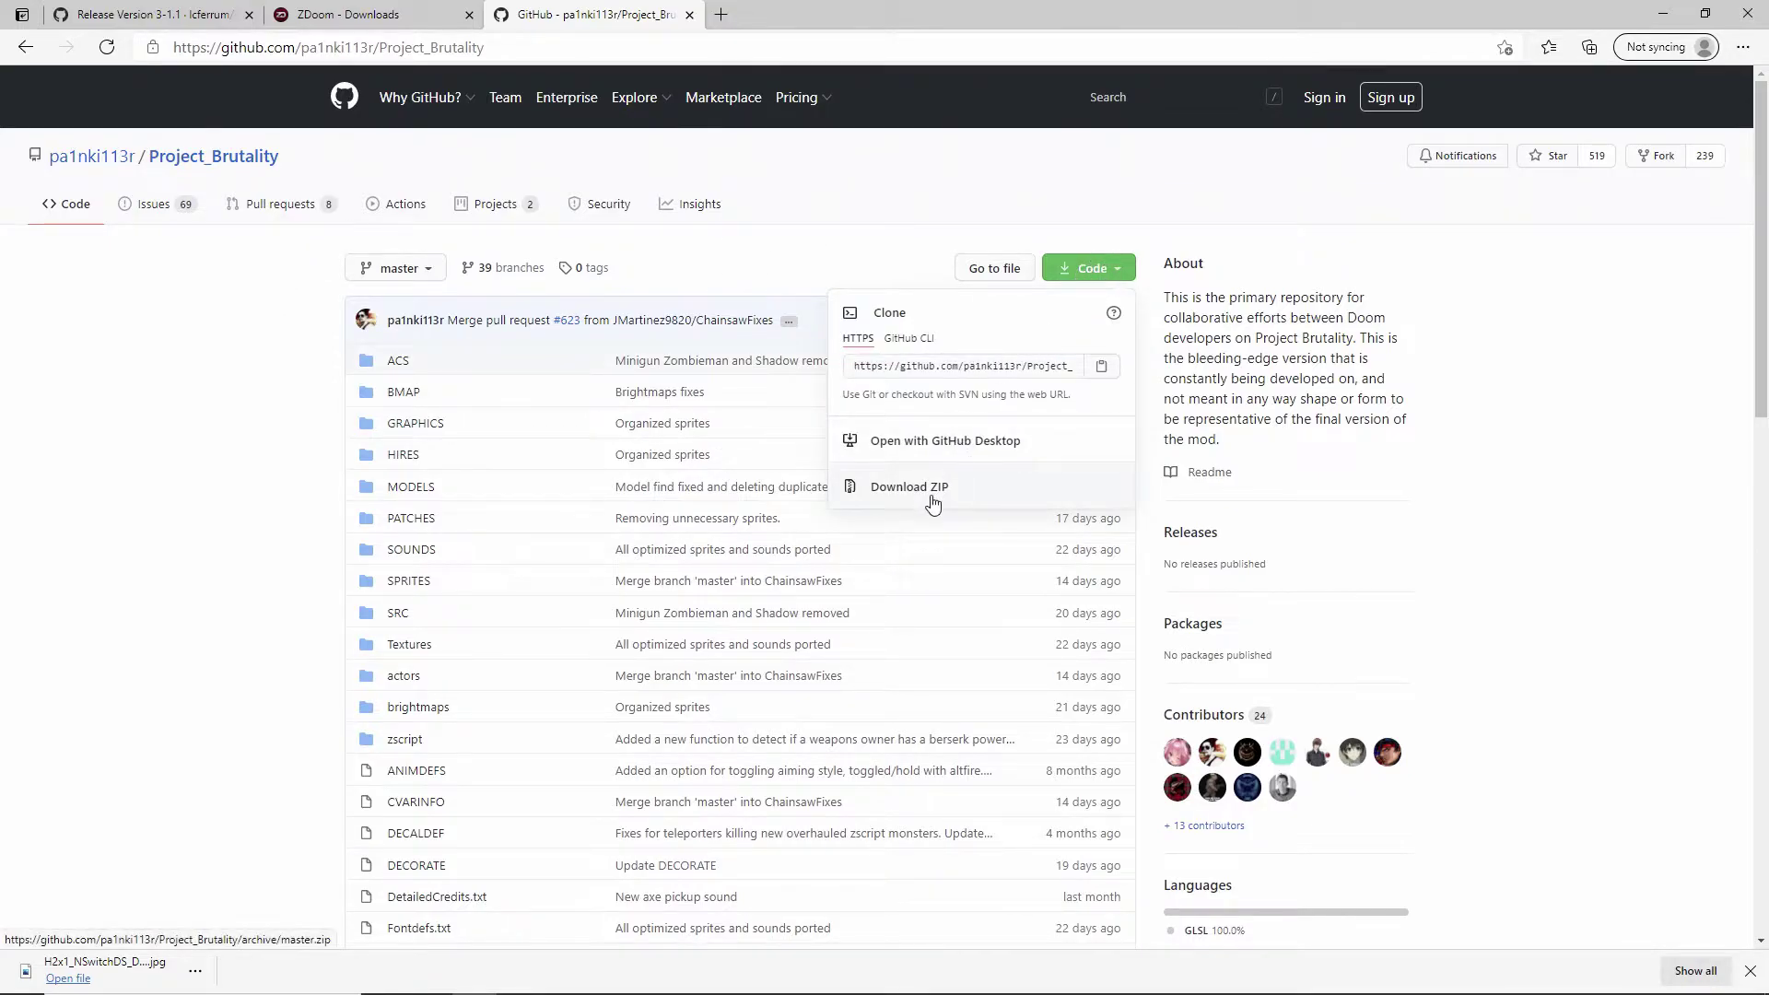
left_click(749, 255)
left_click(345, 14)
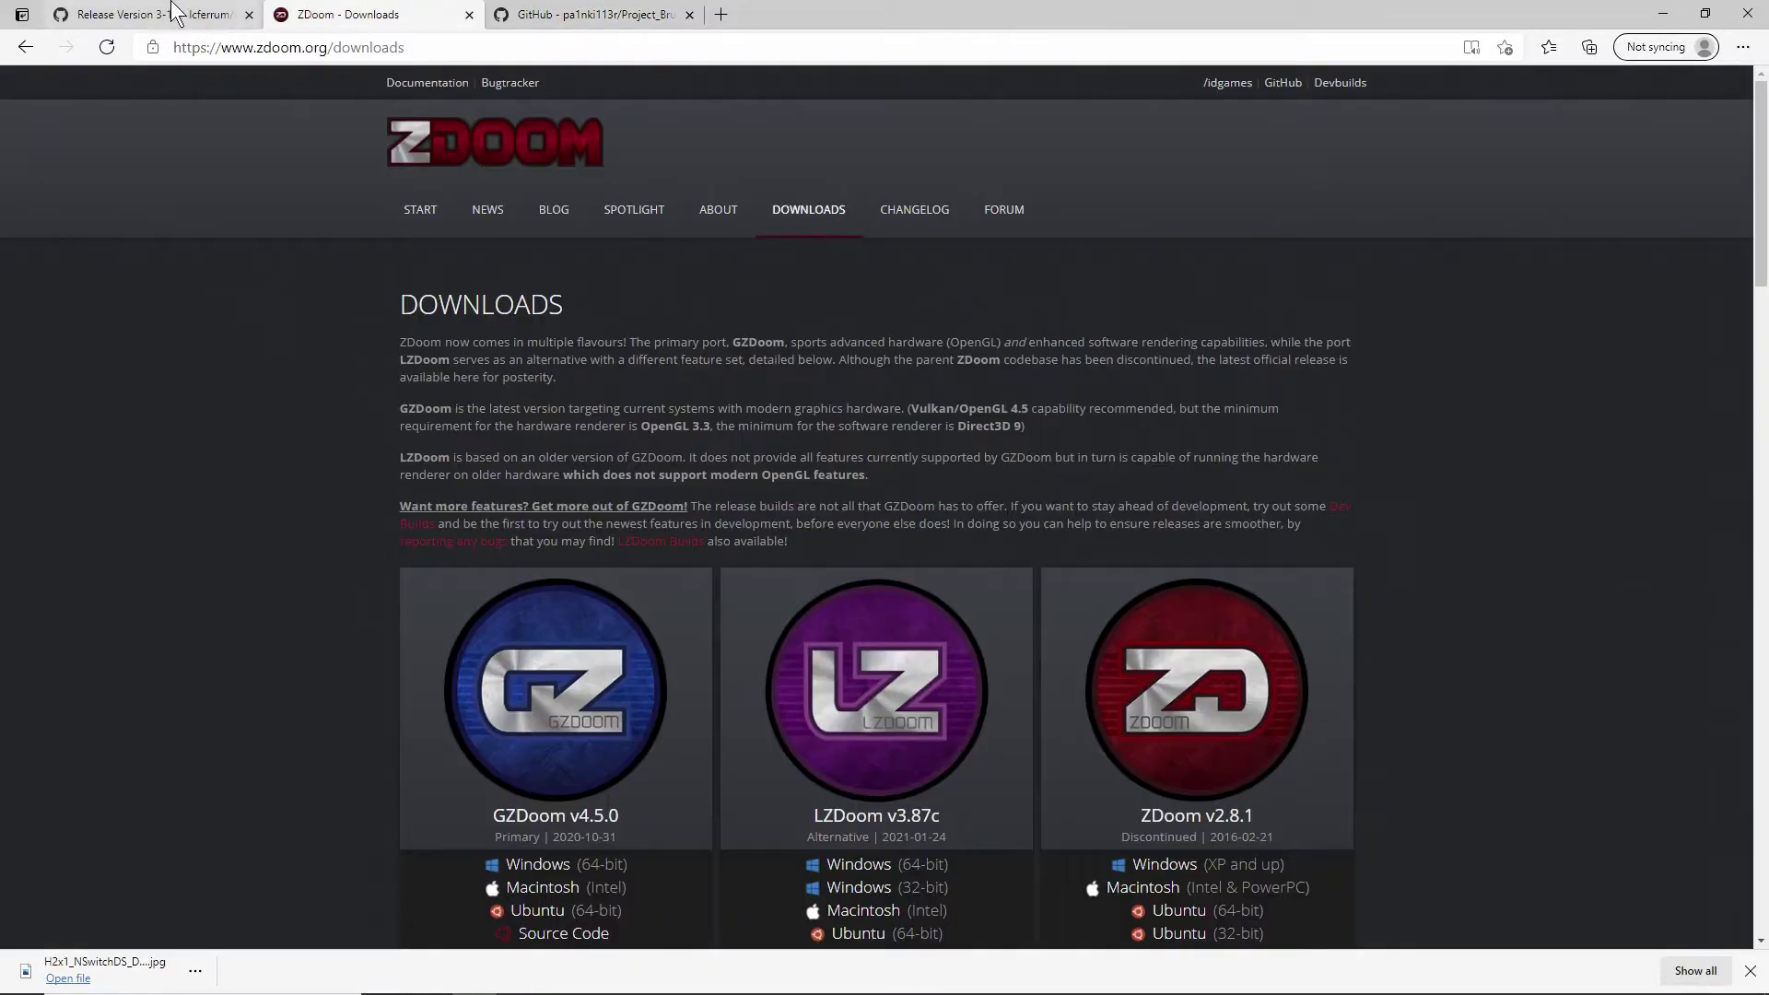
left_click(152, 14)
left_click(311, 14)
left_click(589, 14)
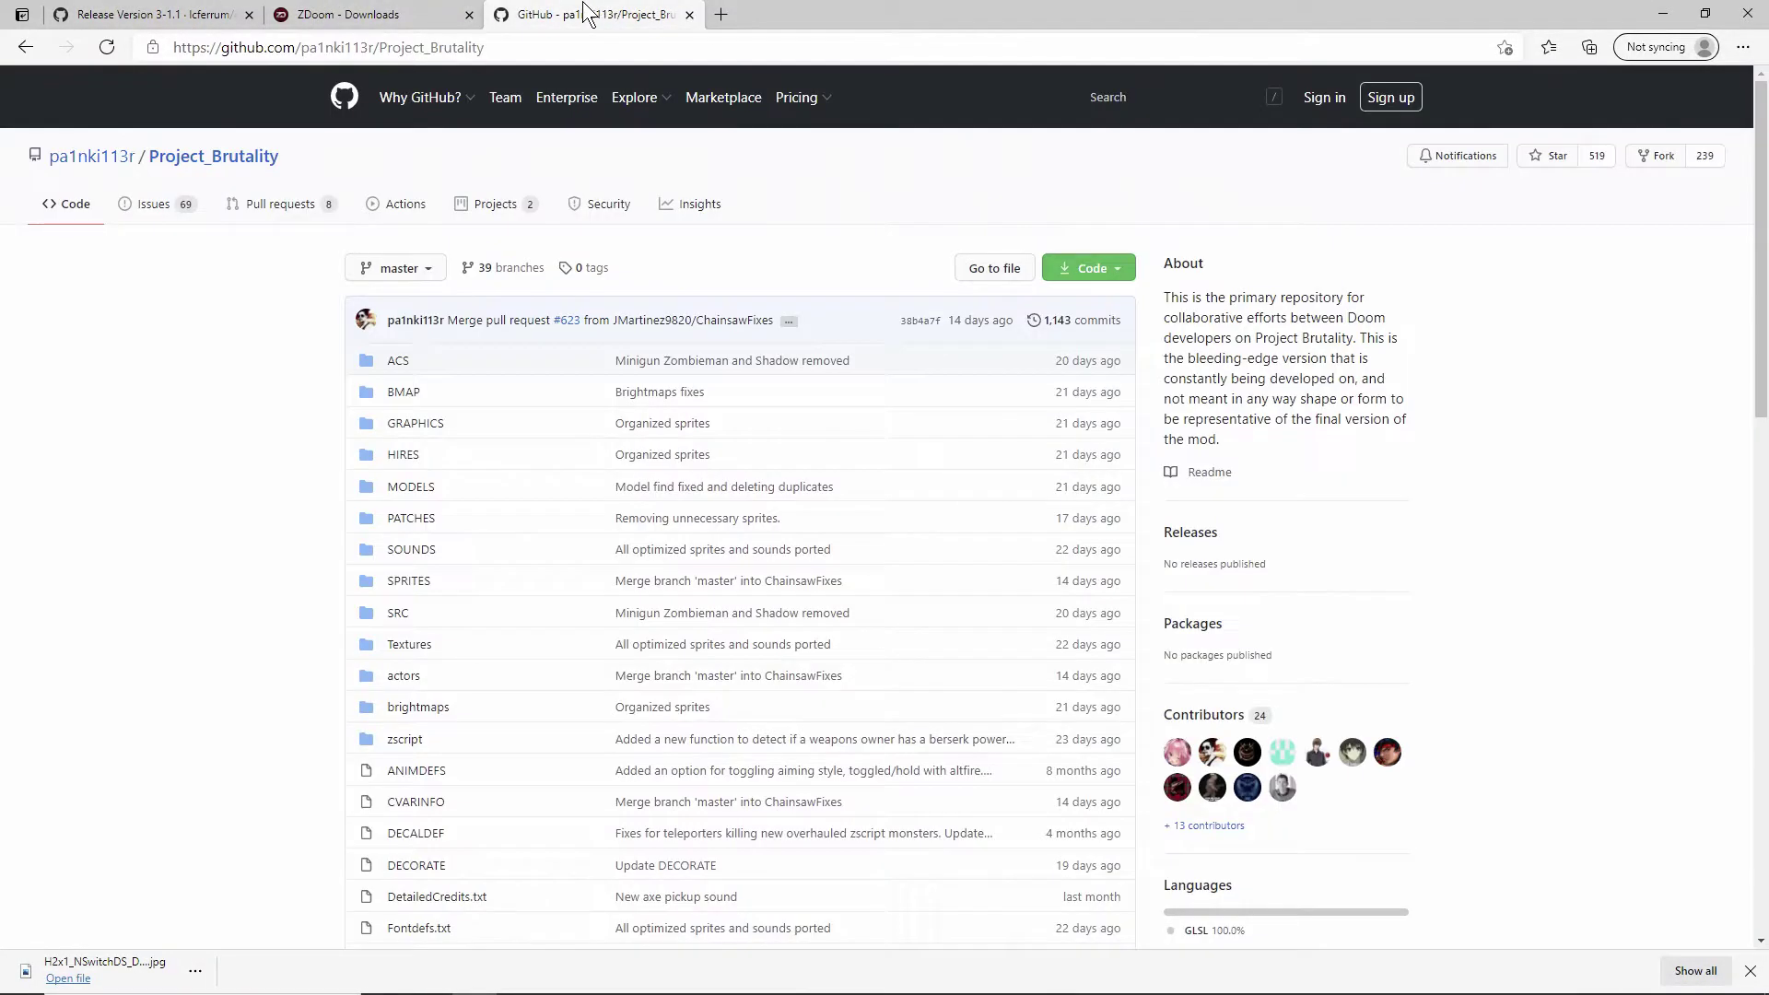
- Switch to Discord and look through the Project Brutality server's channels and the recent community-addons messages for shared addon files
left_click(1670, 13)
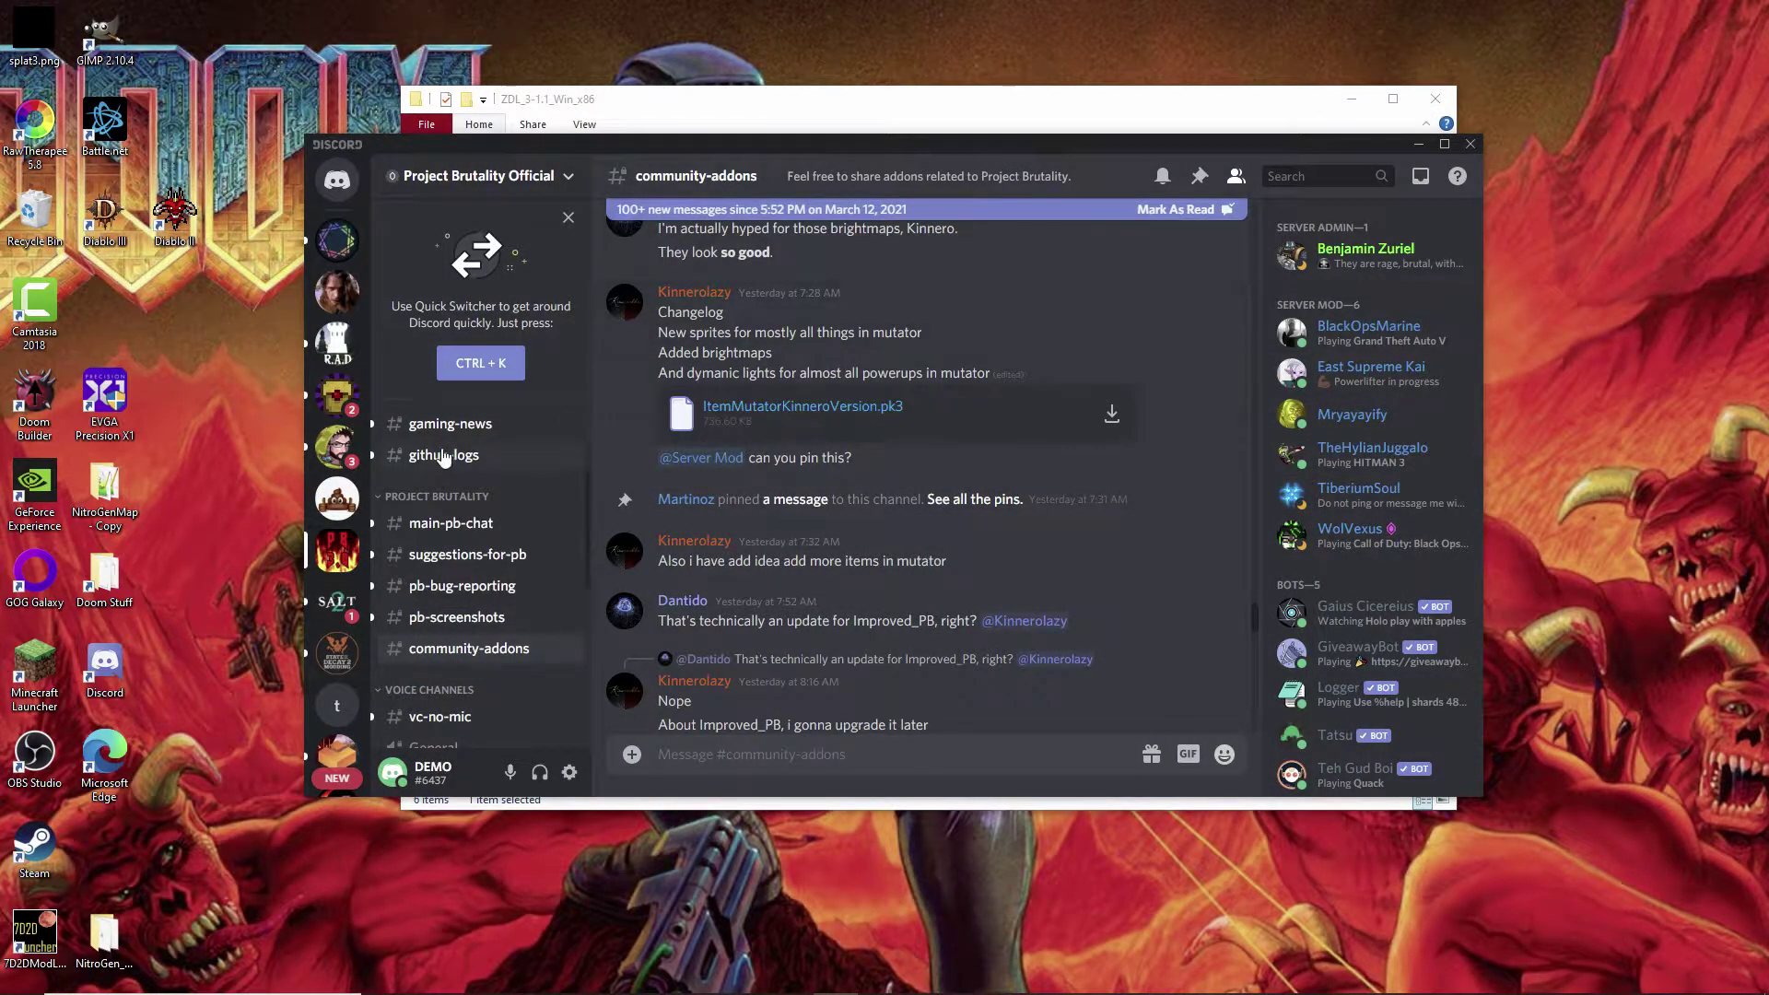
scroll(498, 539, "up", 3)
scroll(495, 541, "down", 3)
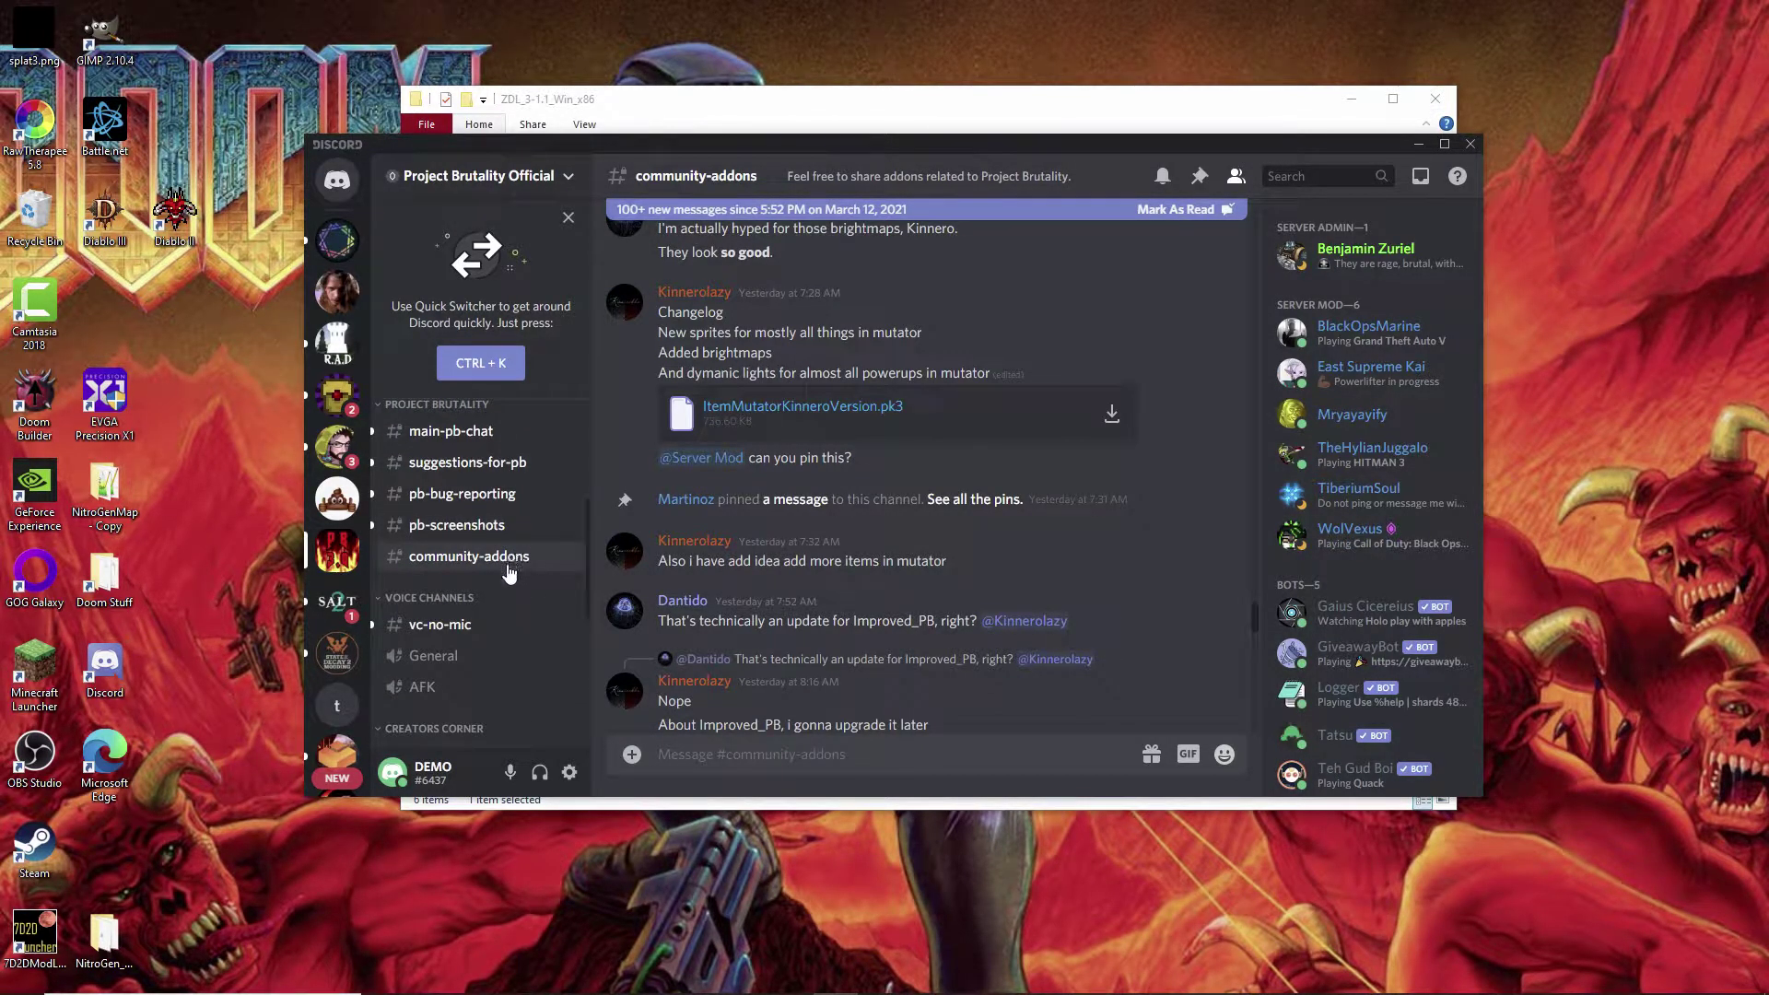
scroll(507, 571, "up", 3)
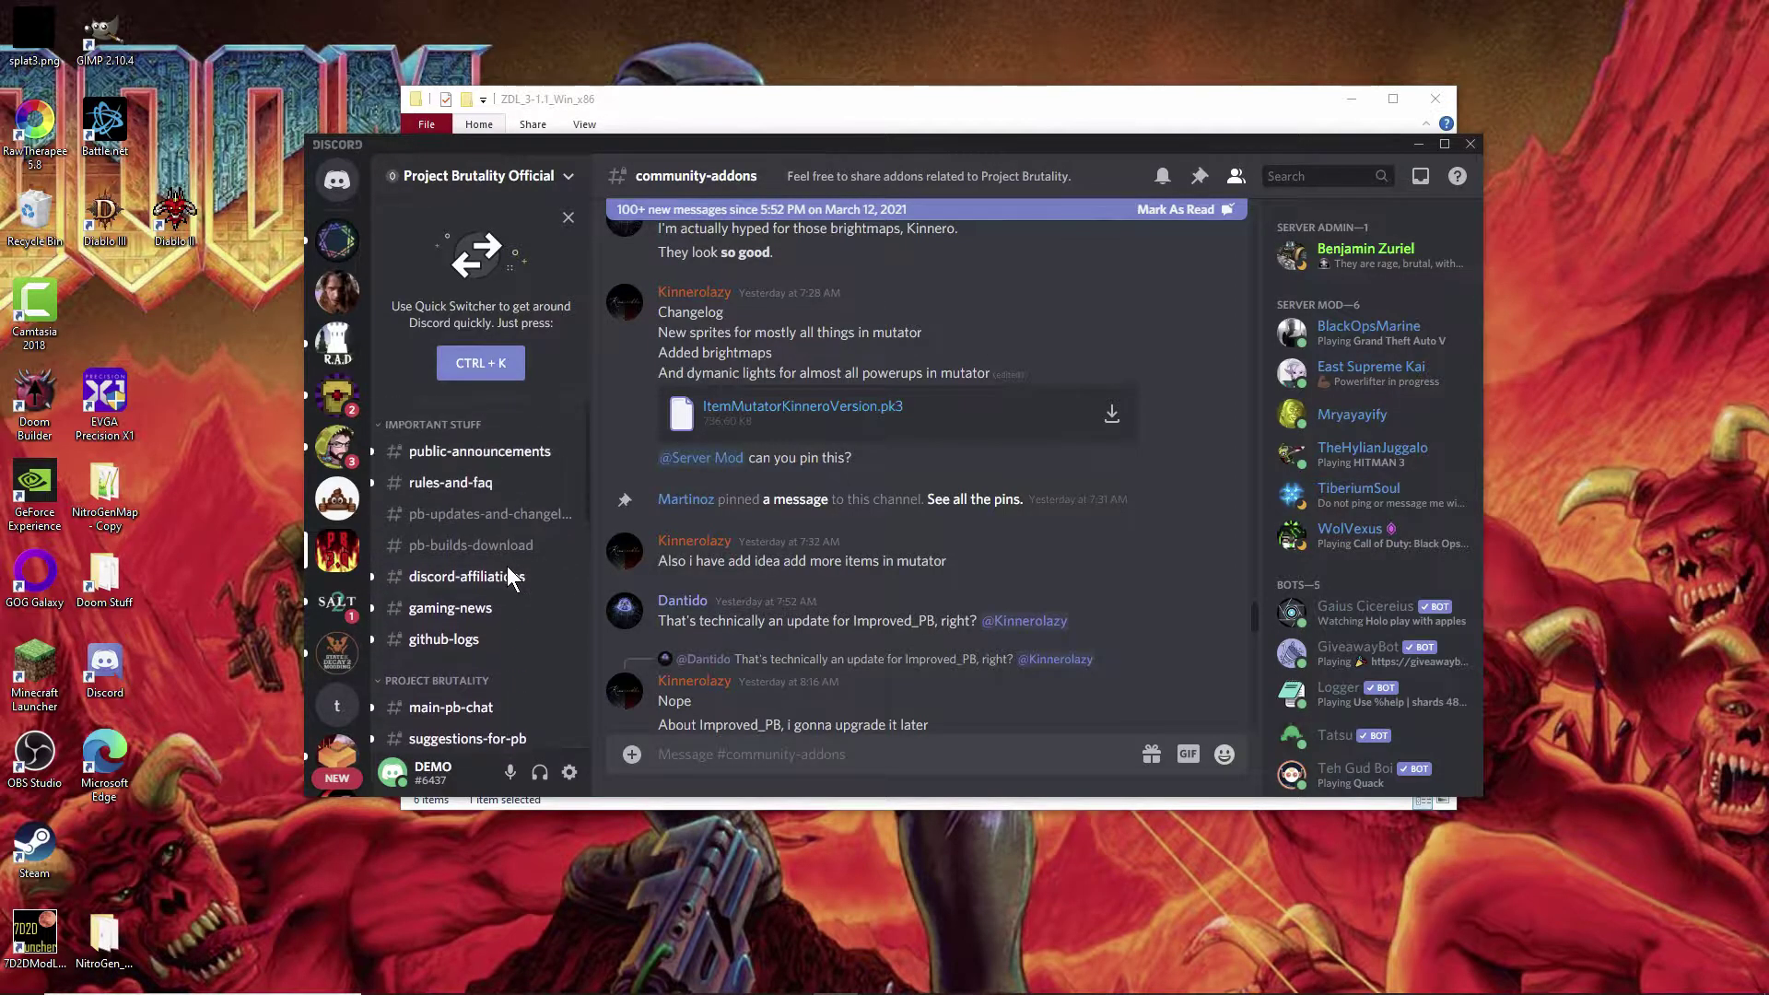
scroll(507, 566, "down", 3)
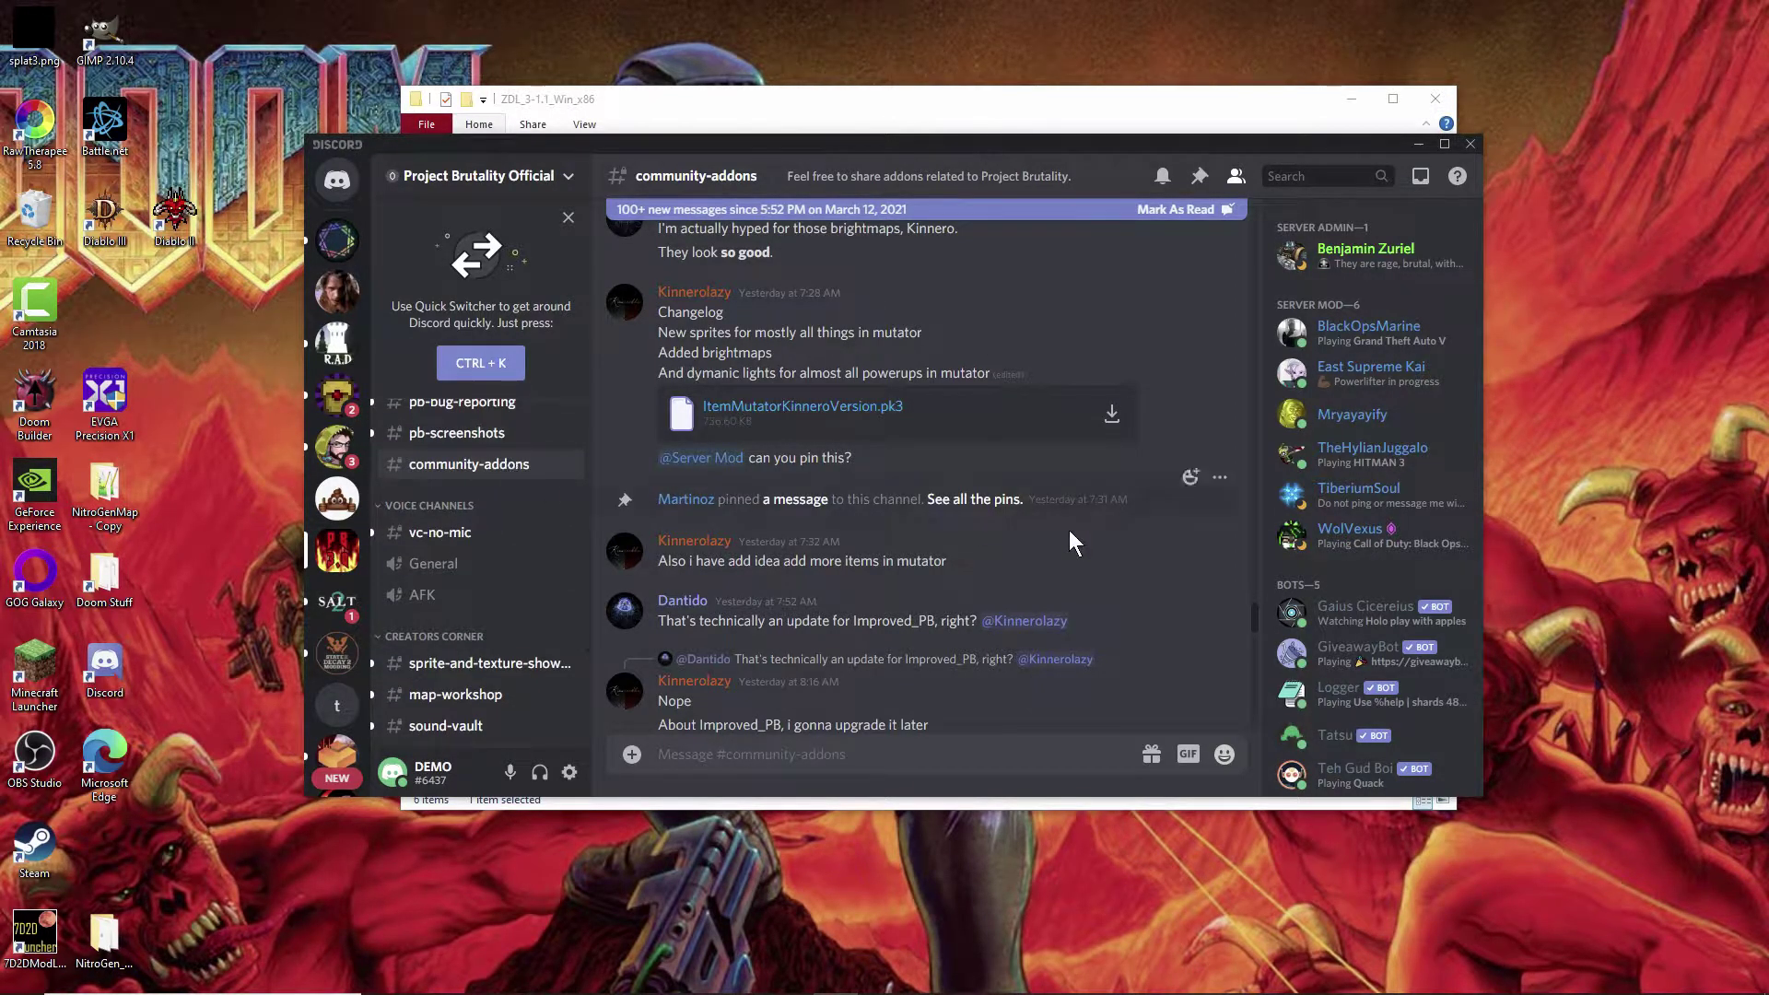
scroll(1114, 565, "down", 10)
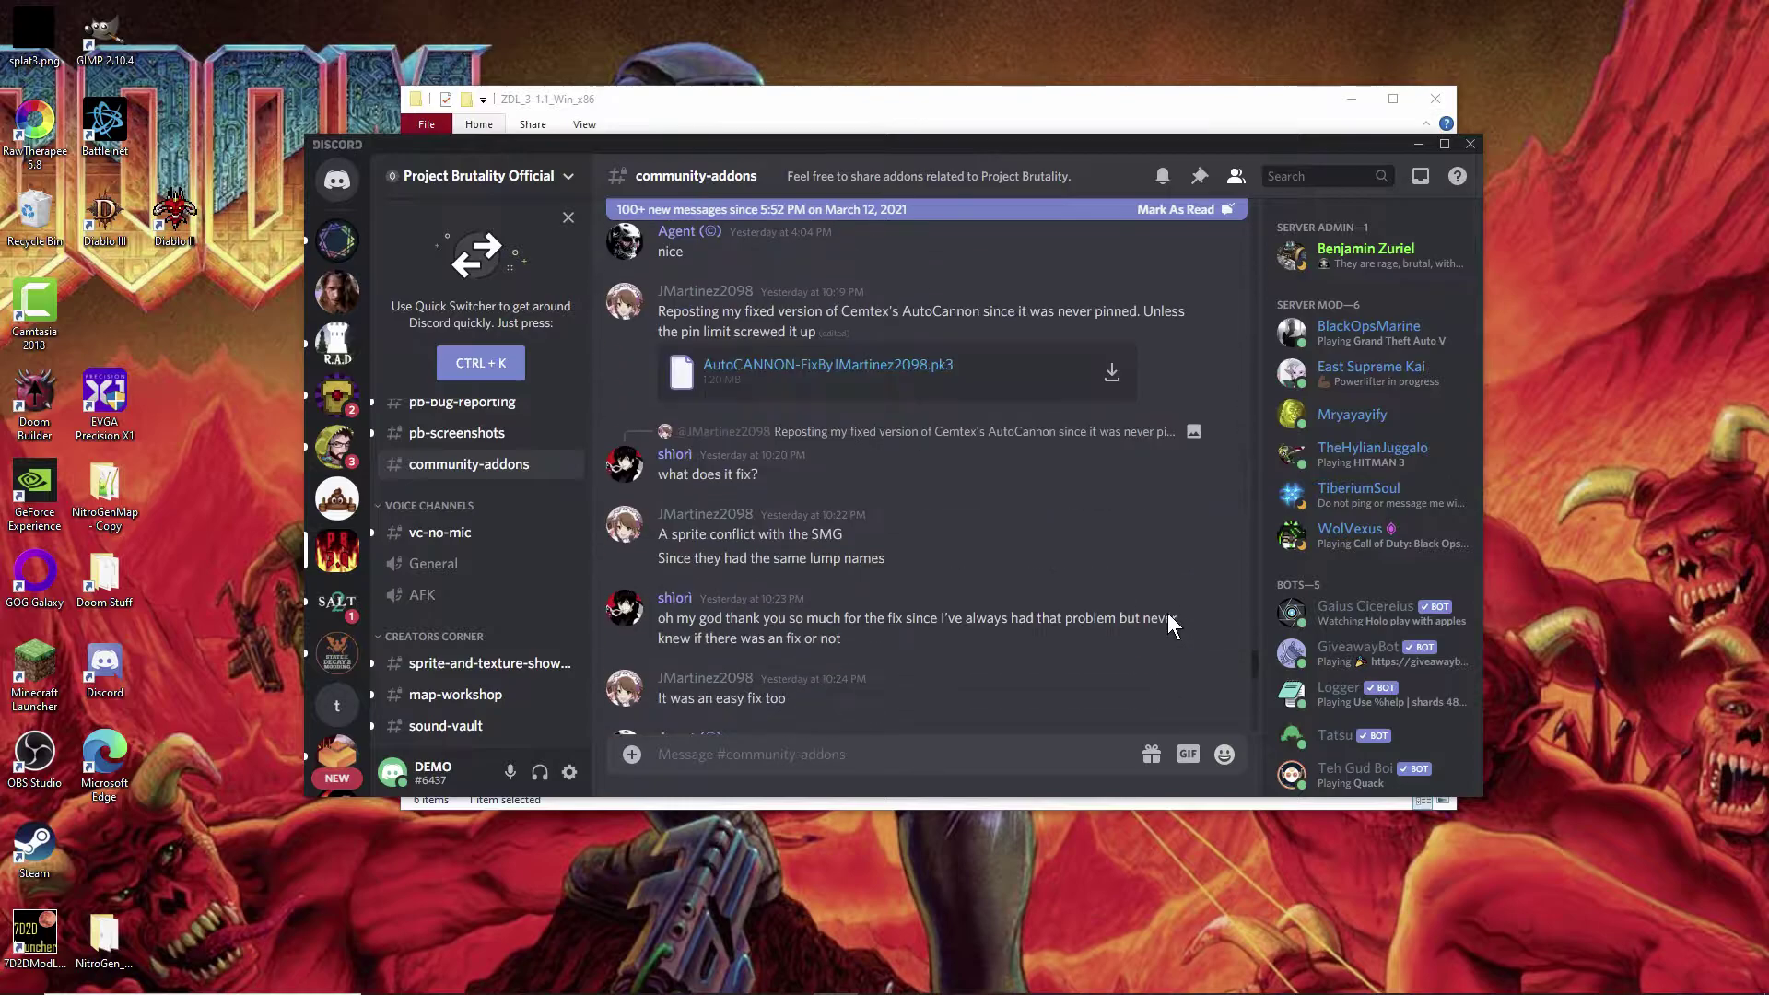
scroll(1166, 617, "down", 10)
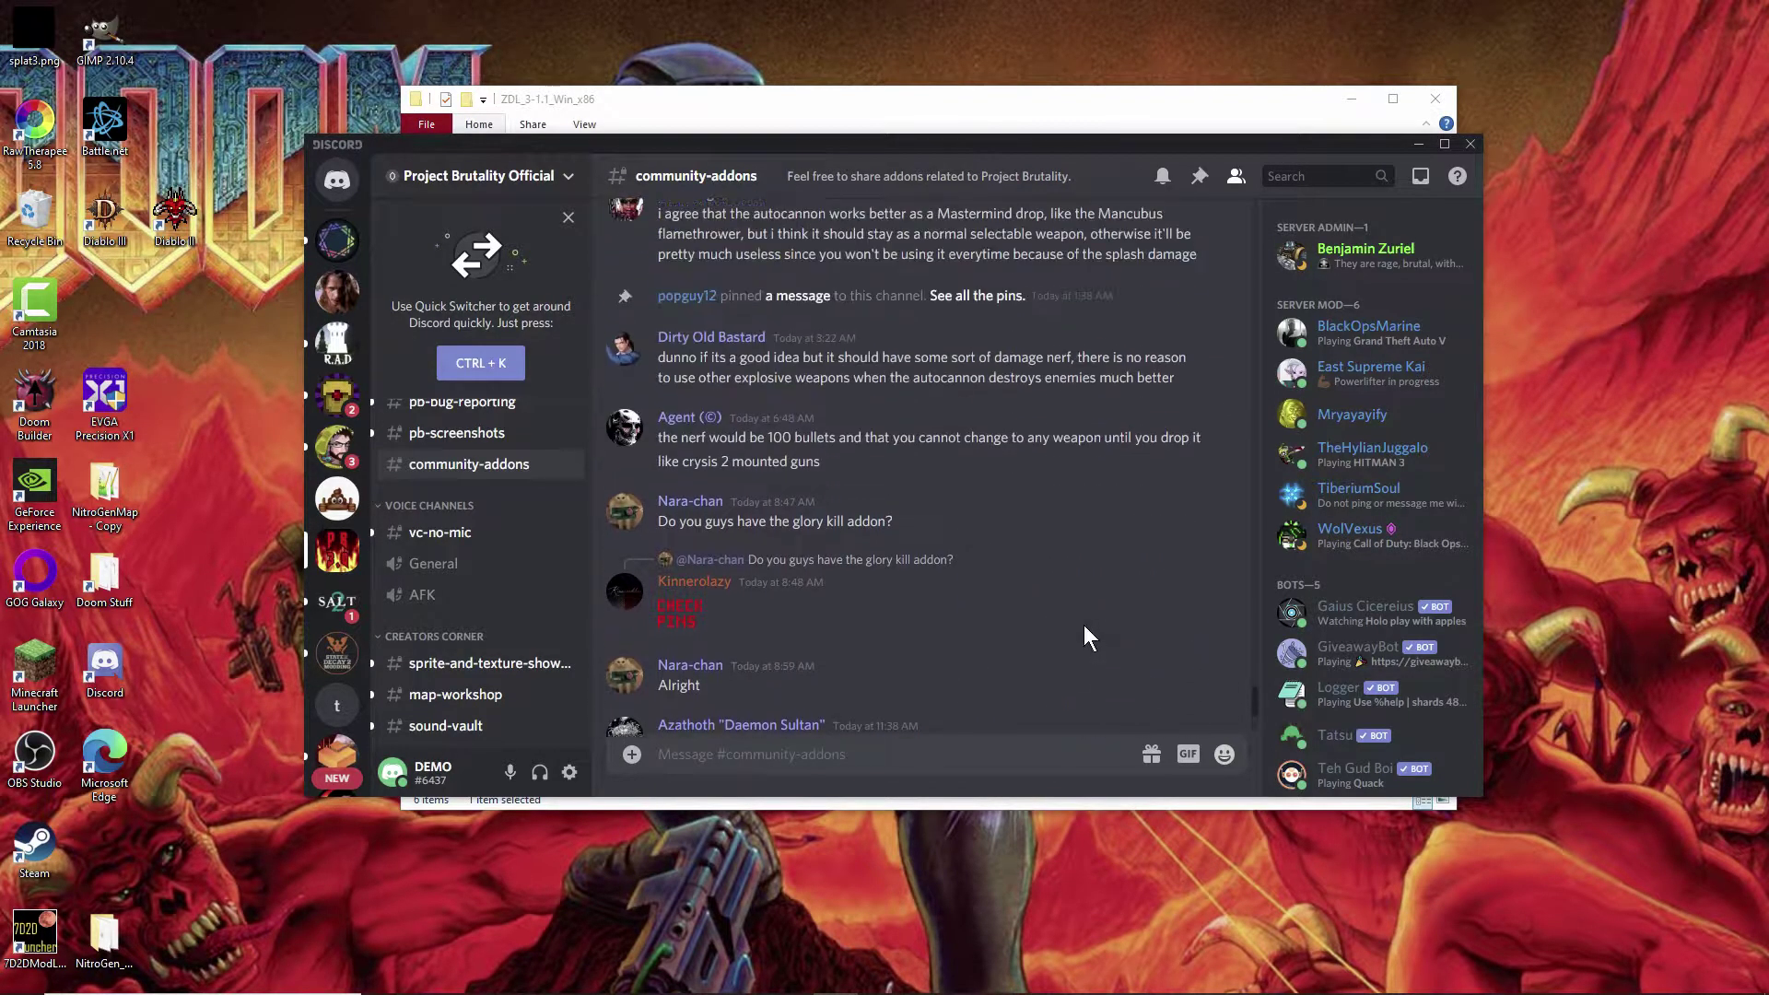
scroll(1083, 625, "up", 8)
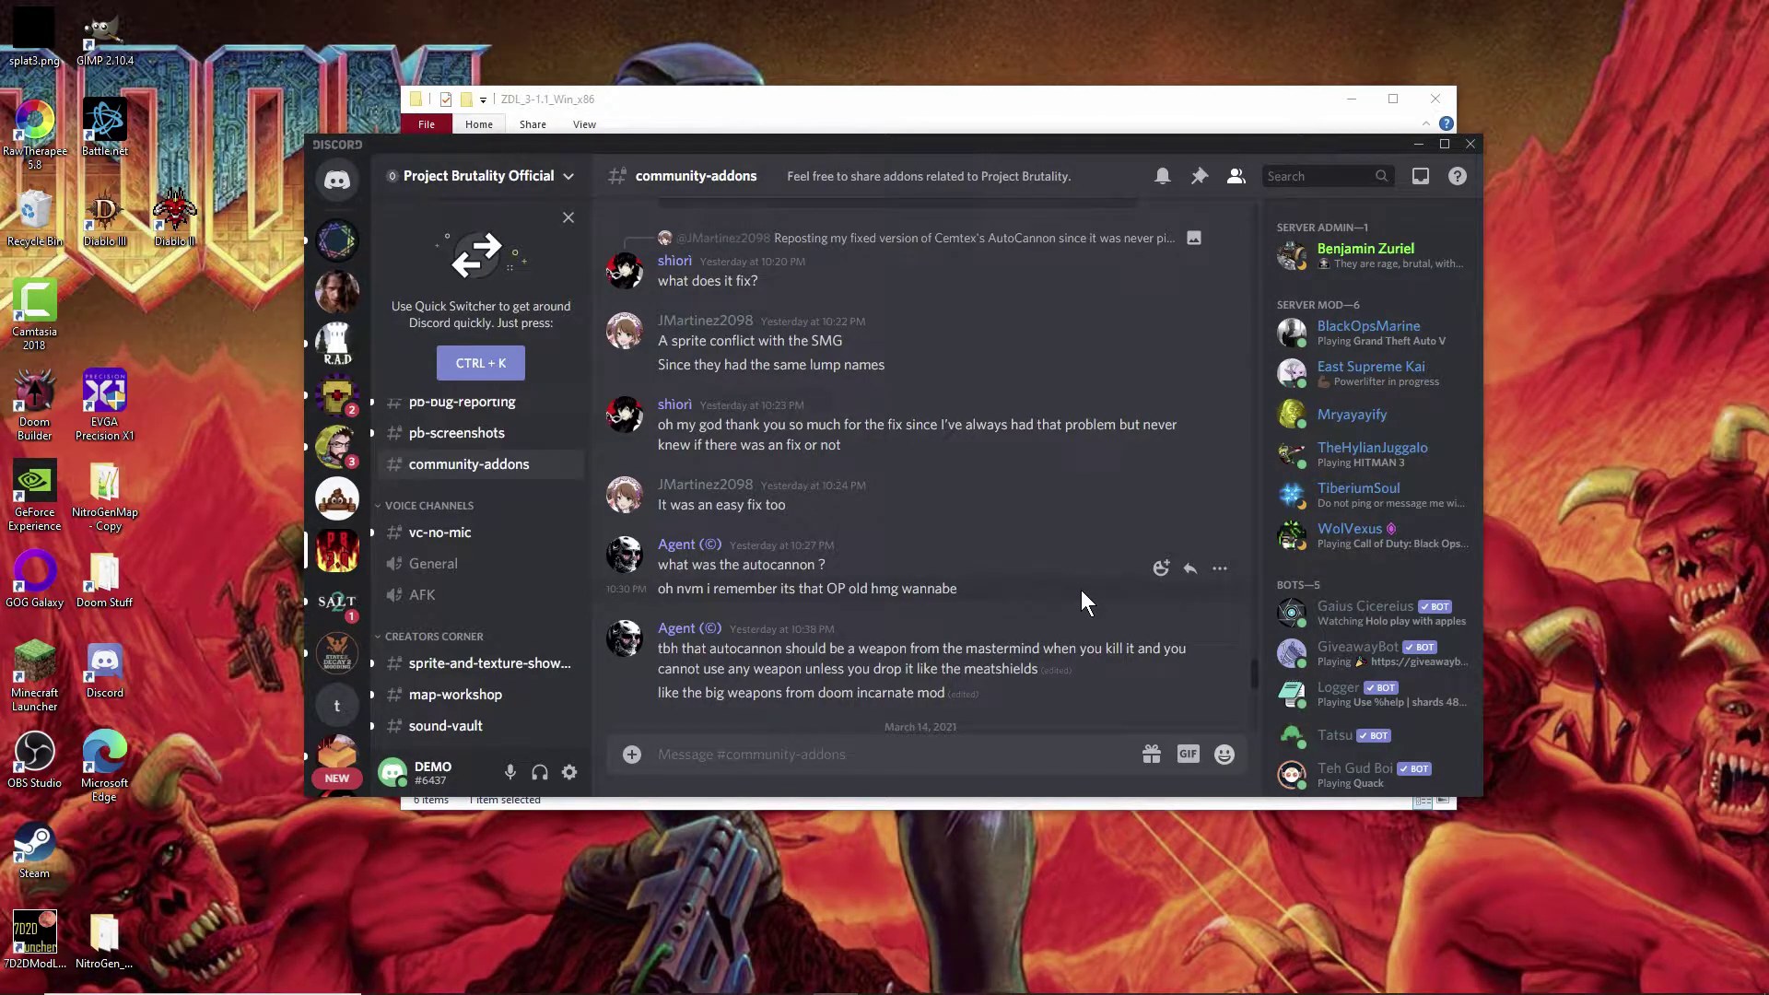
scroll(1077, 589, "up", 5)
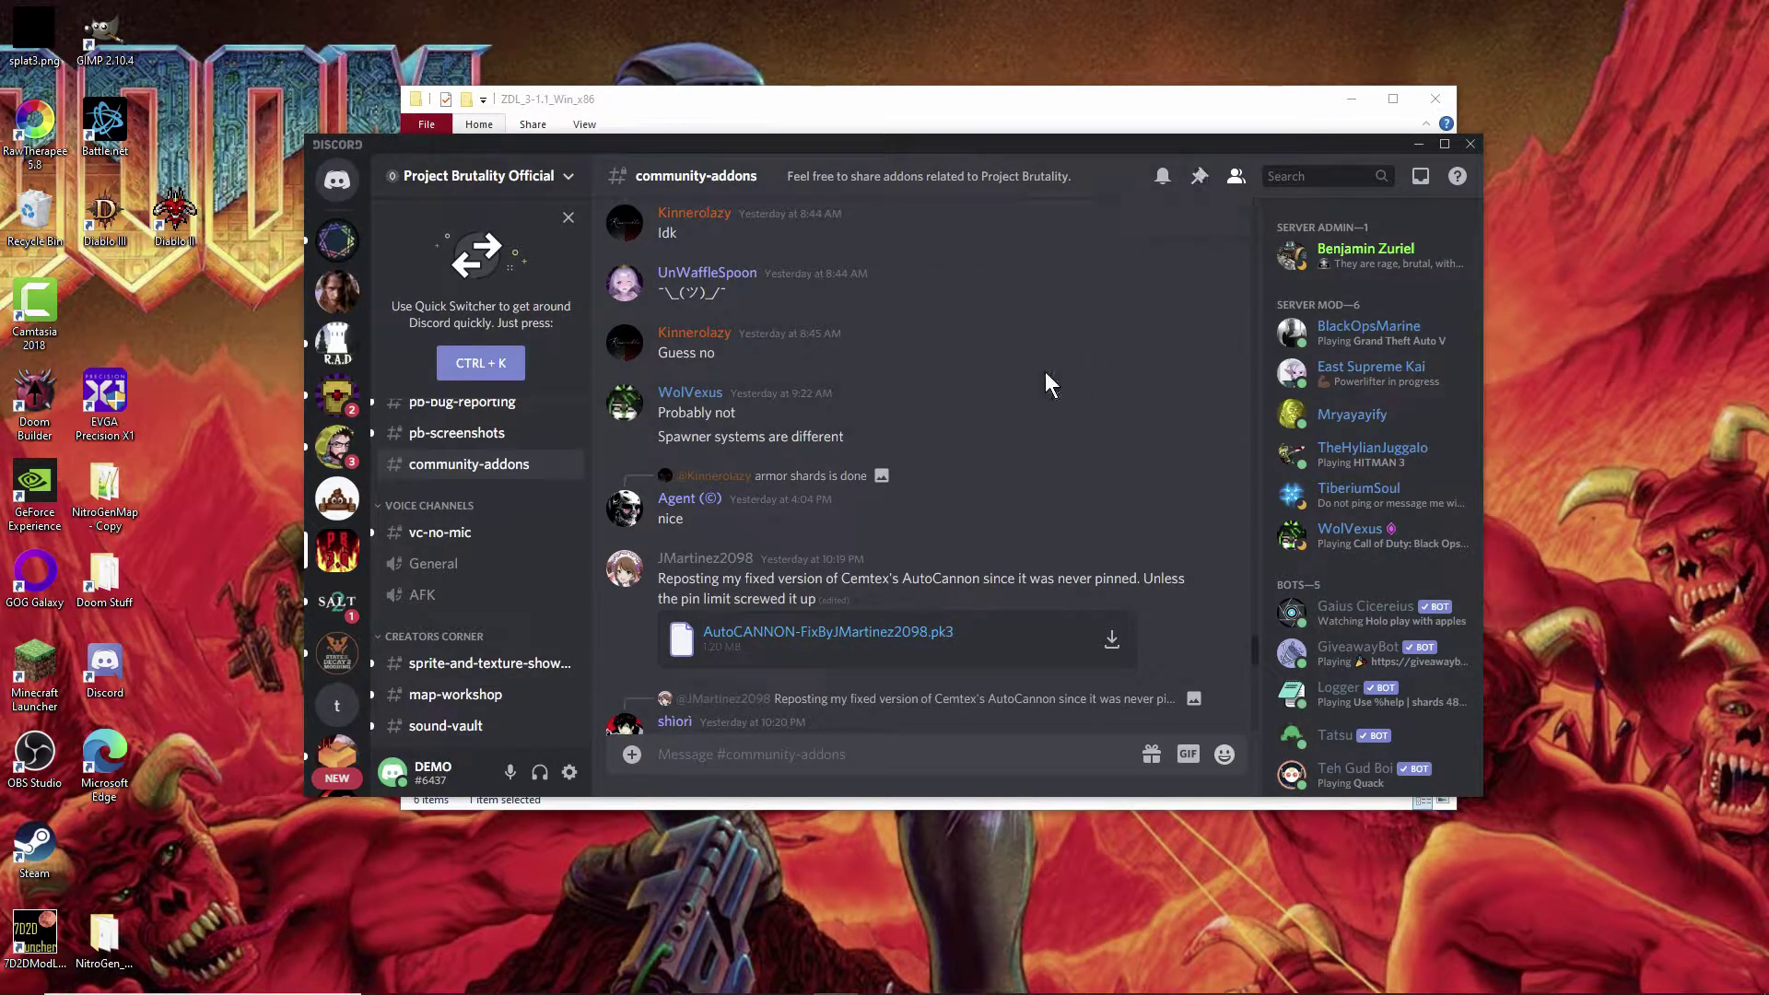
- Browse the pinned messages of the community-addons channel and download Glory_Kill_v24f.pk3
left_click(1200, 177)
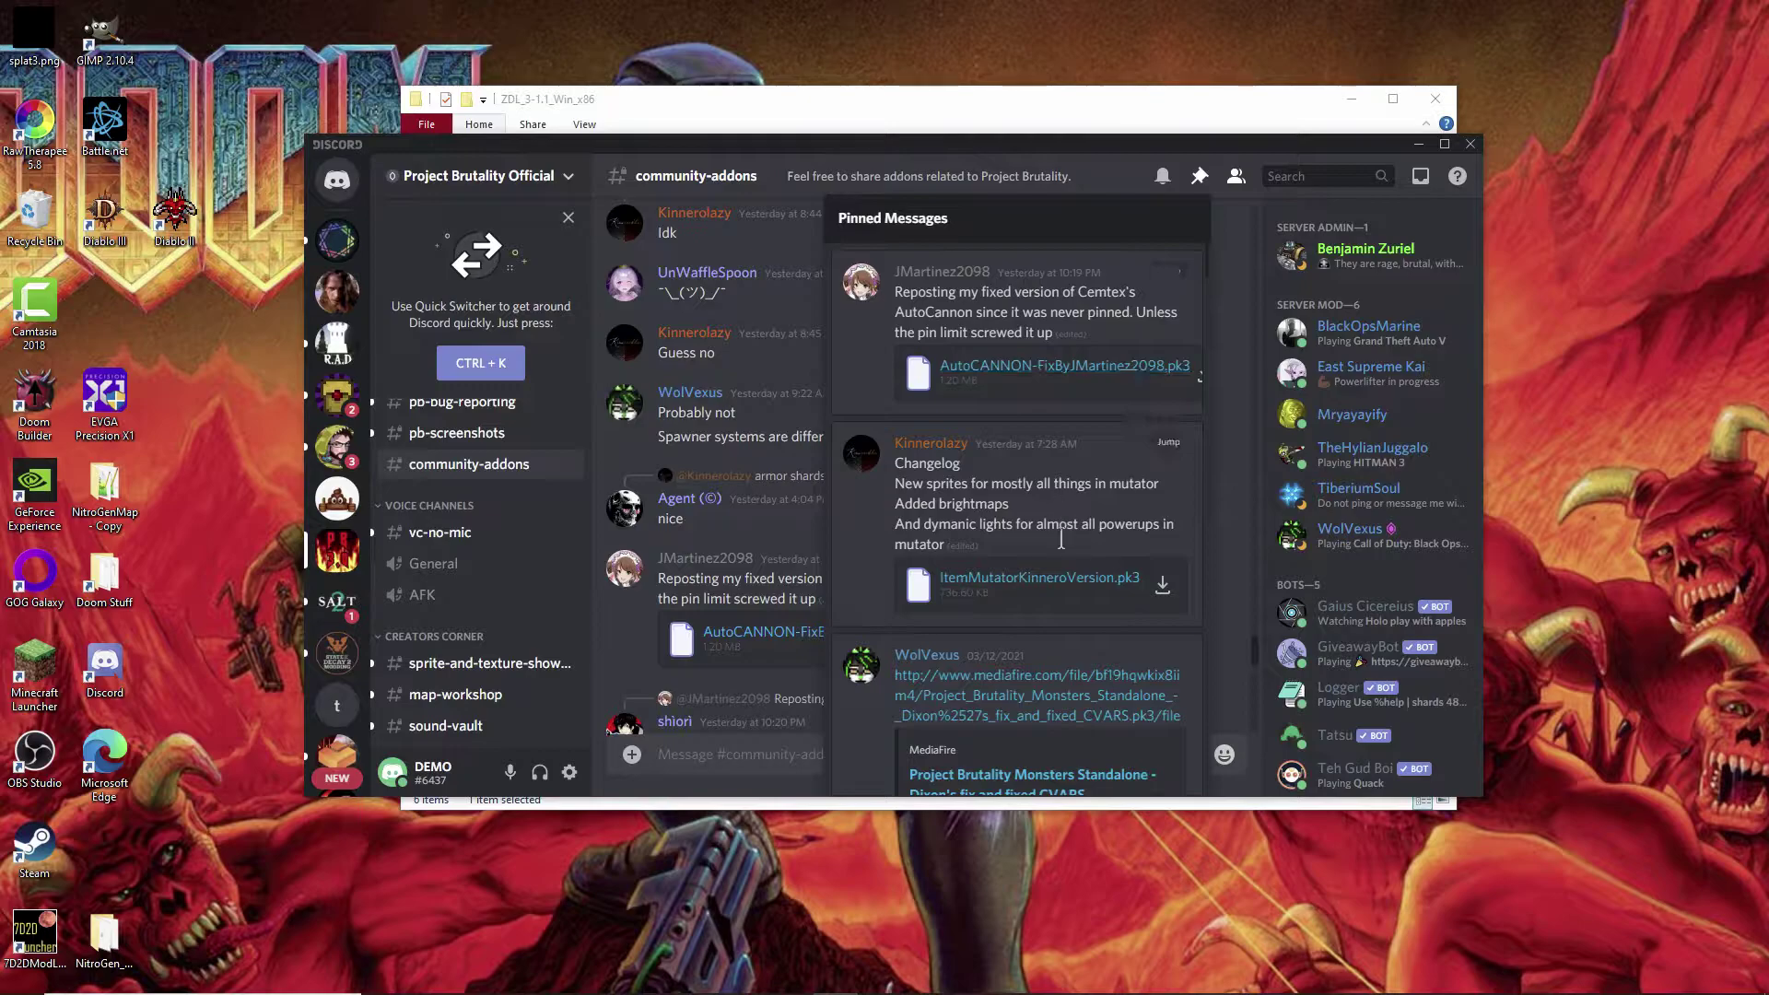
scroll(1041, 525, "down", 1)
scroll(1041, 532, "down", 10)
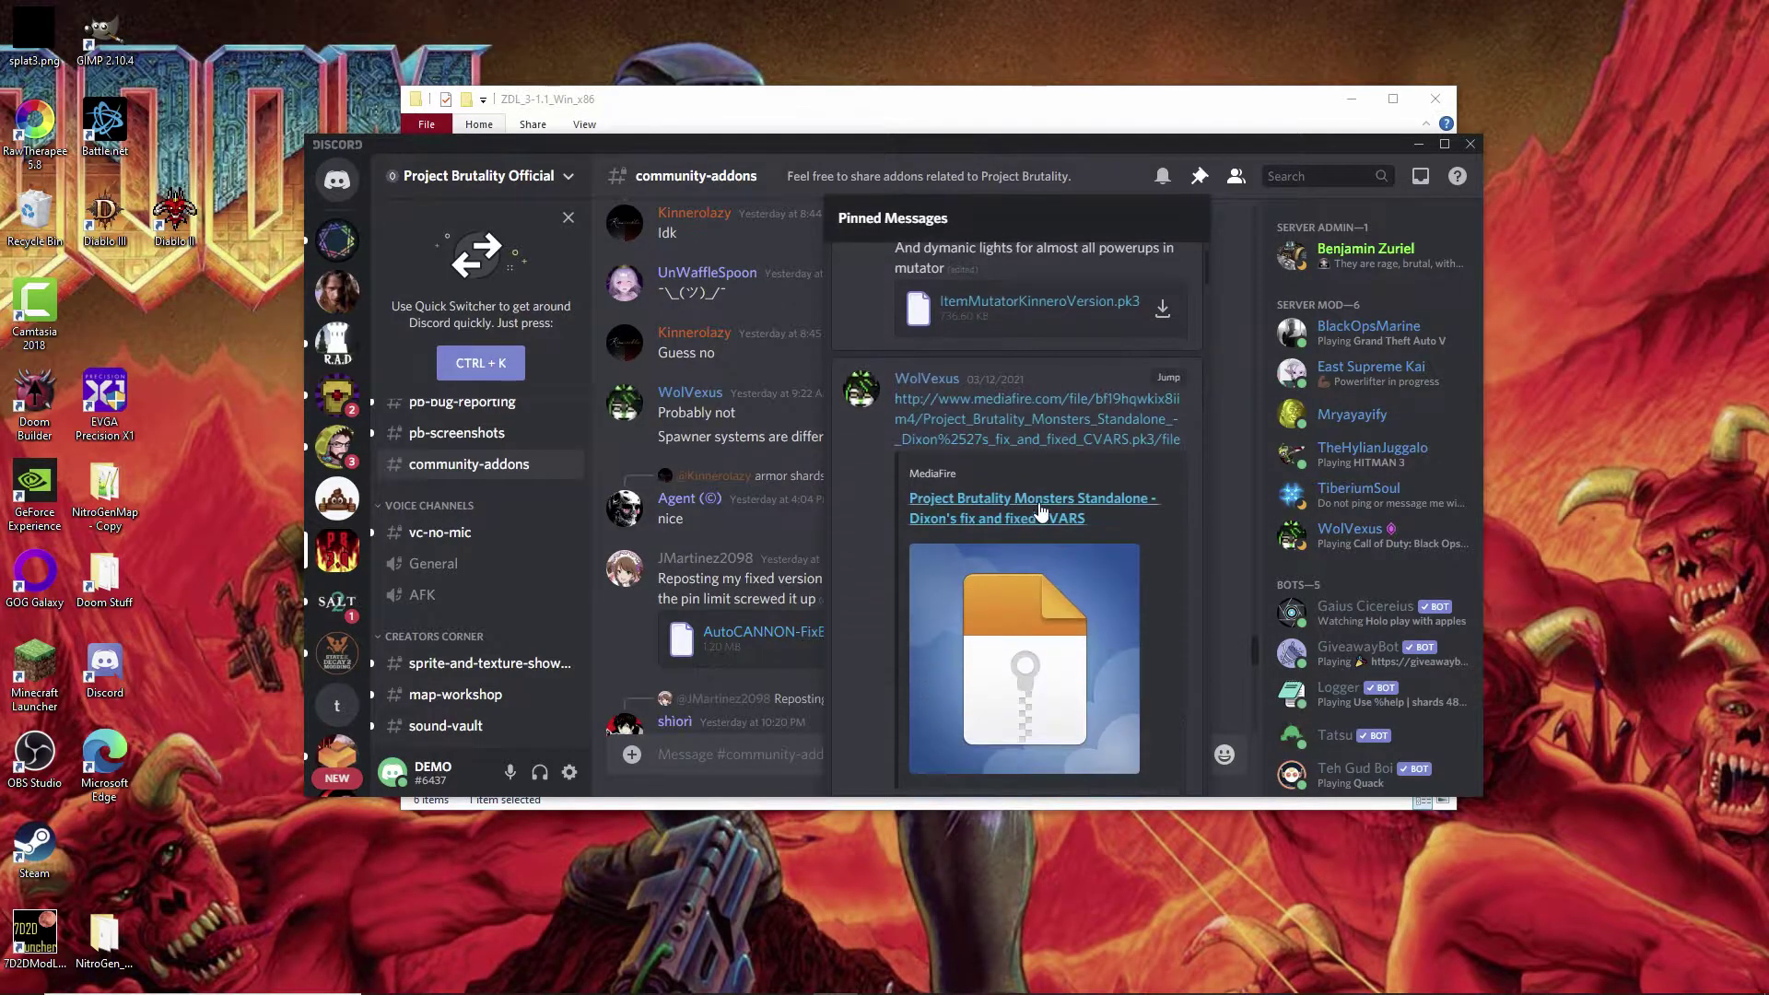
scroll(1032, 512, "up", 3)
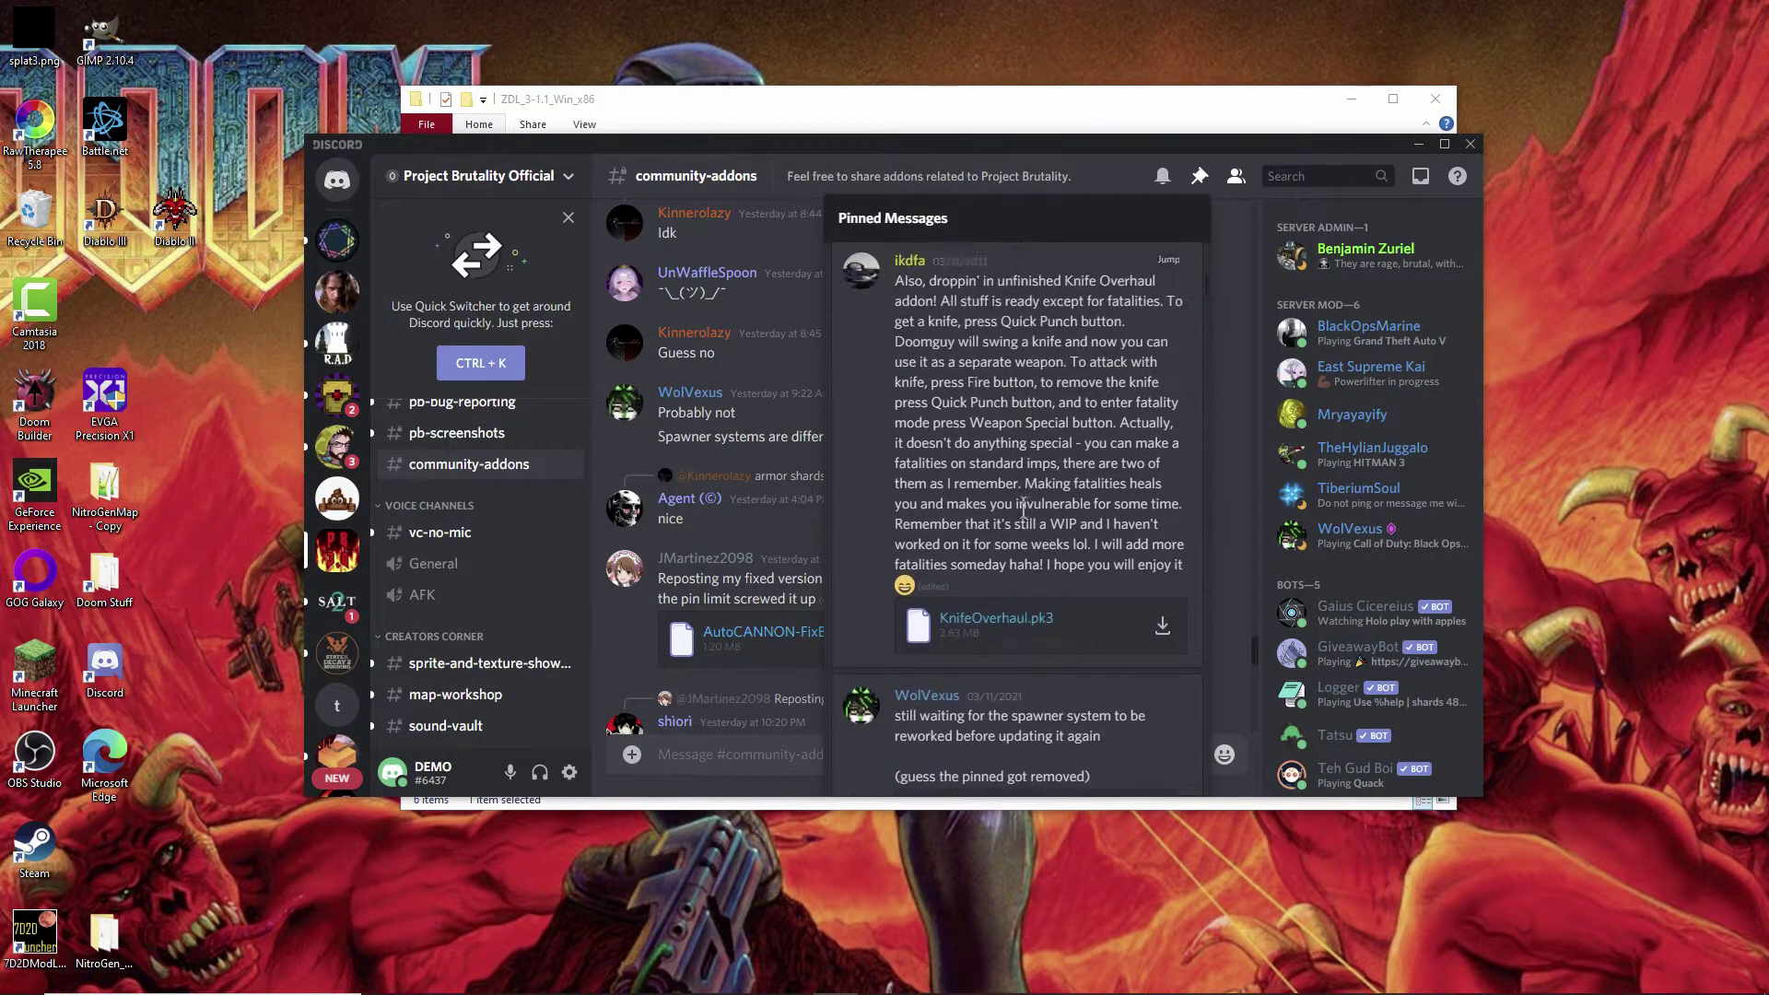
scroll(1013, 520, "down", 1)
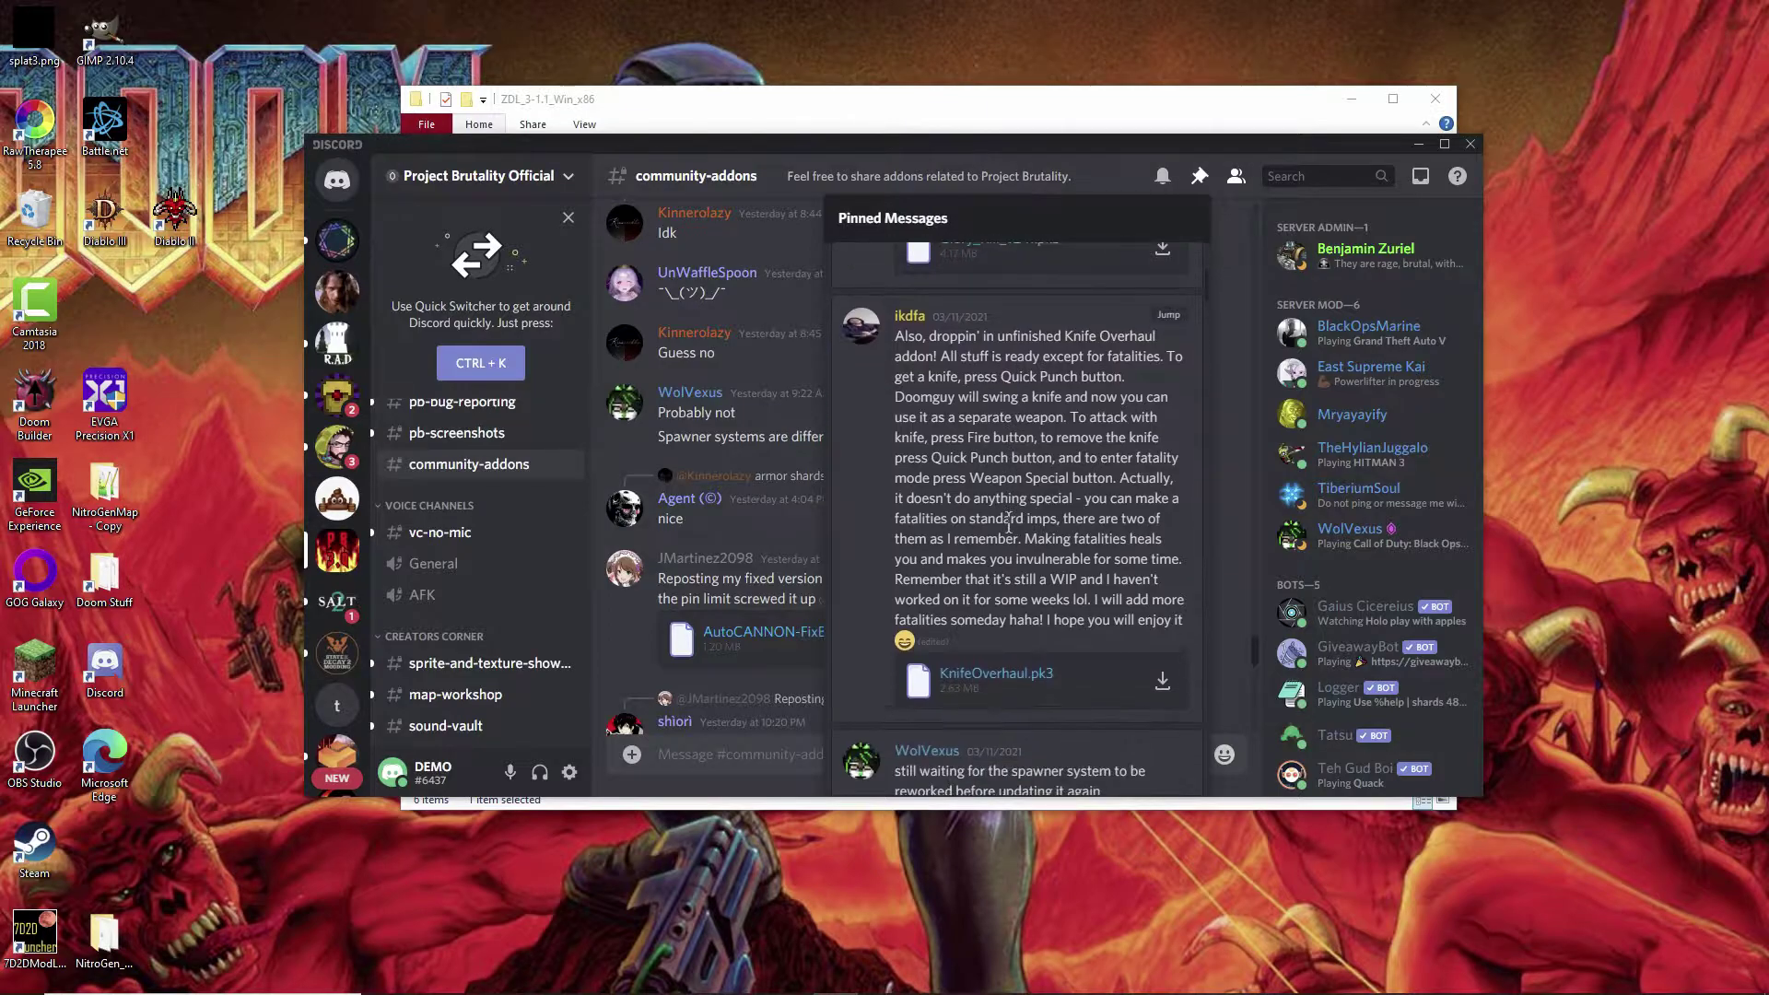
scroll(1015, 479, "up", 2)
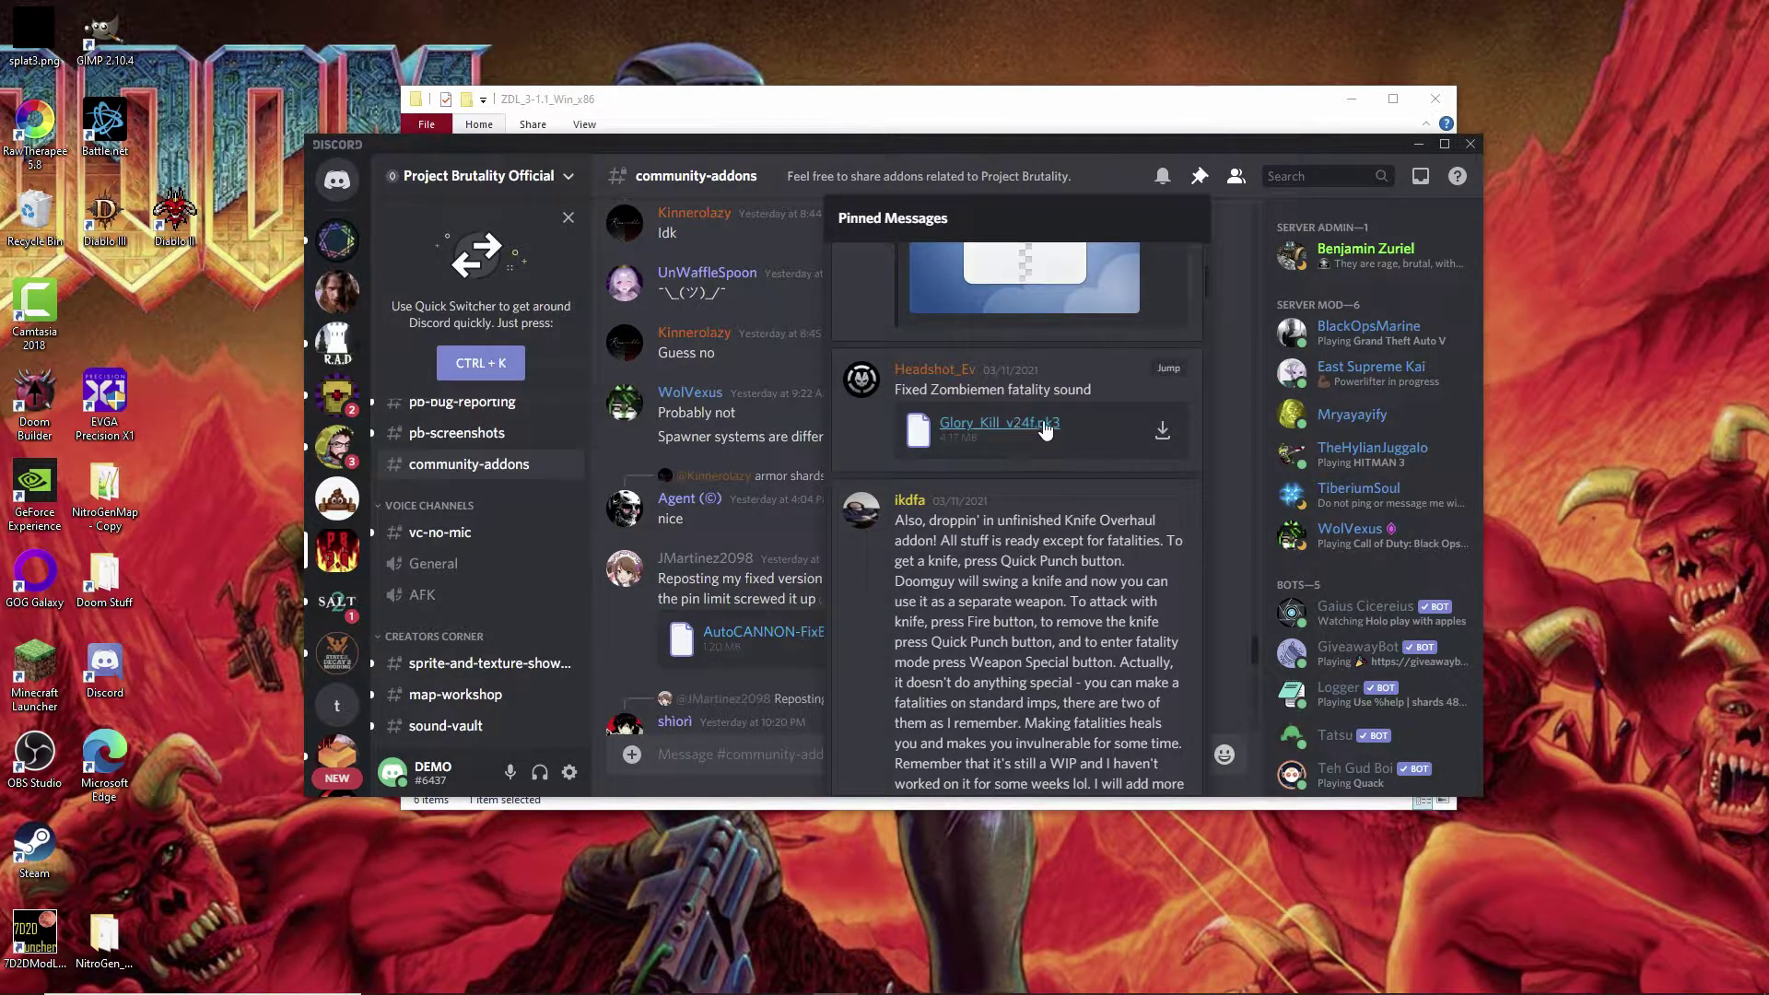
scroll(1003, 533, "down", 2)
scroll(1003, 532, "down", 4)
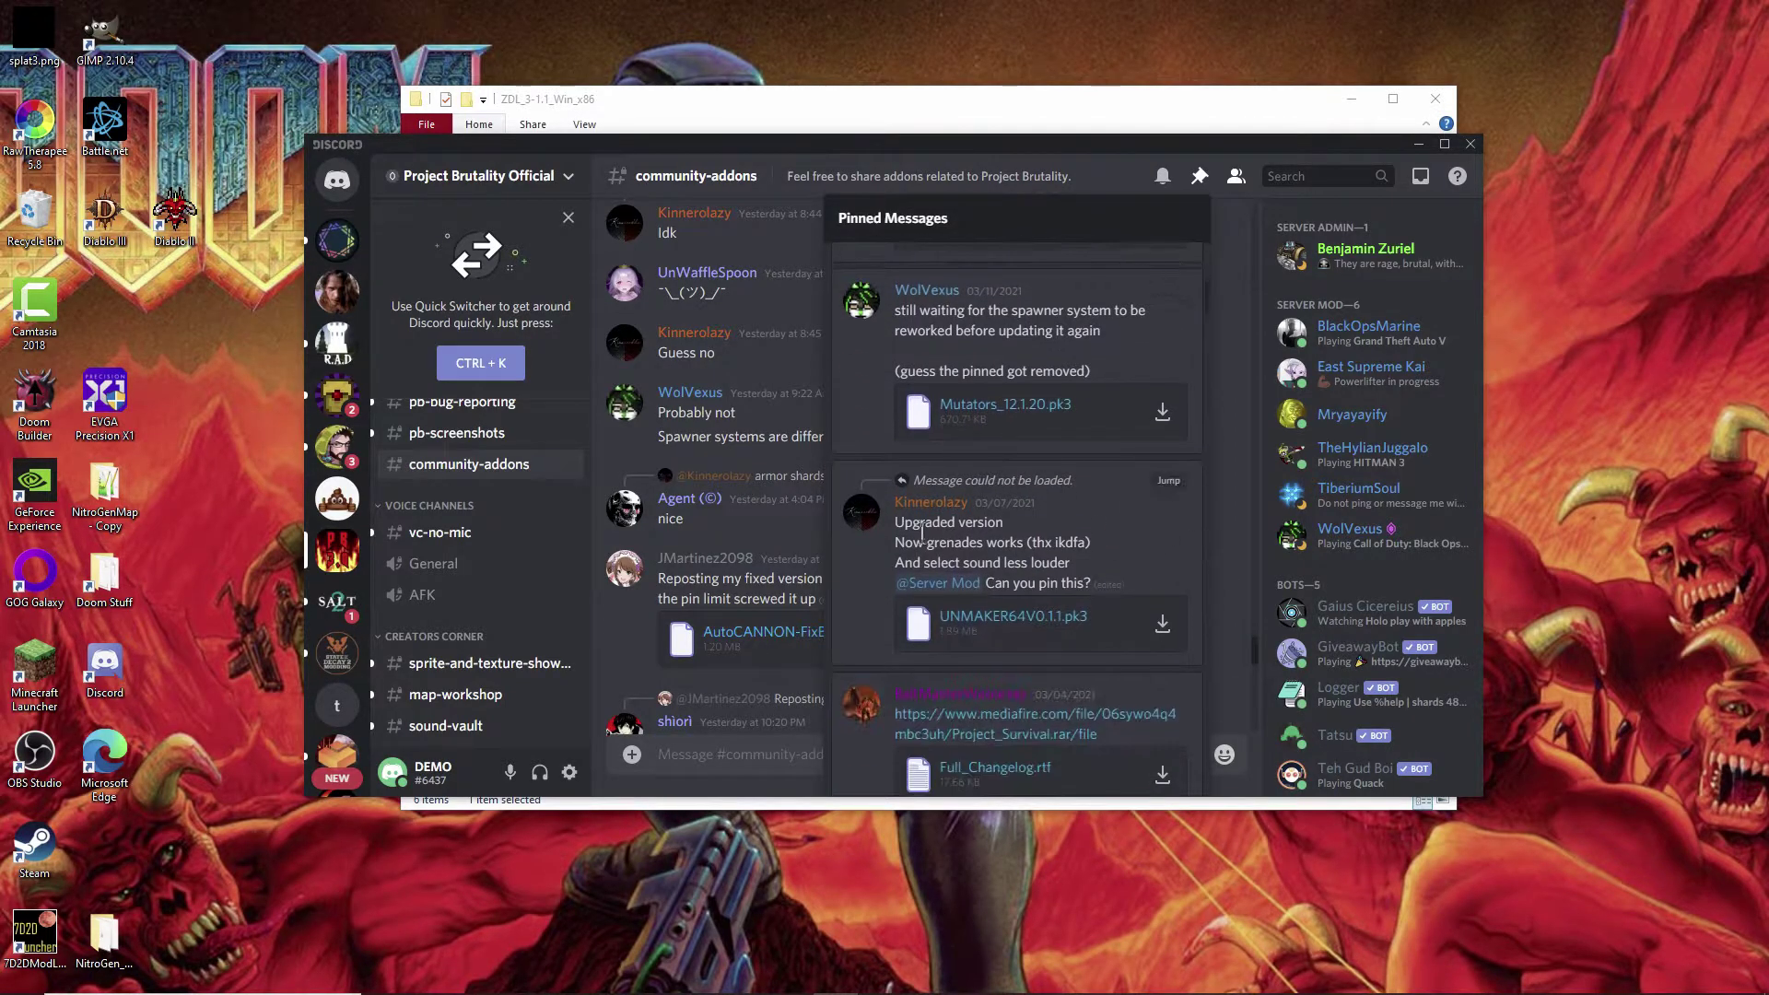
scroll(1025, 585, "up", 4)
scroll(1025, 599, "up", 4)
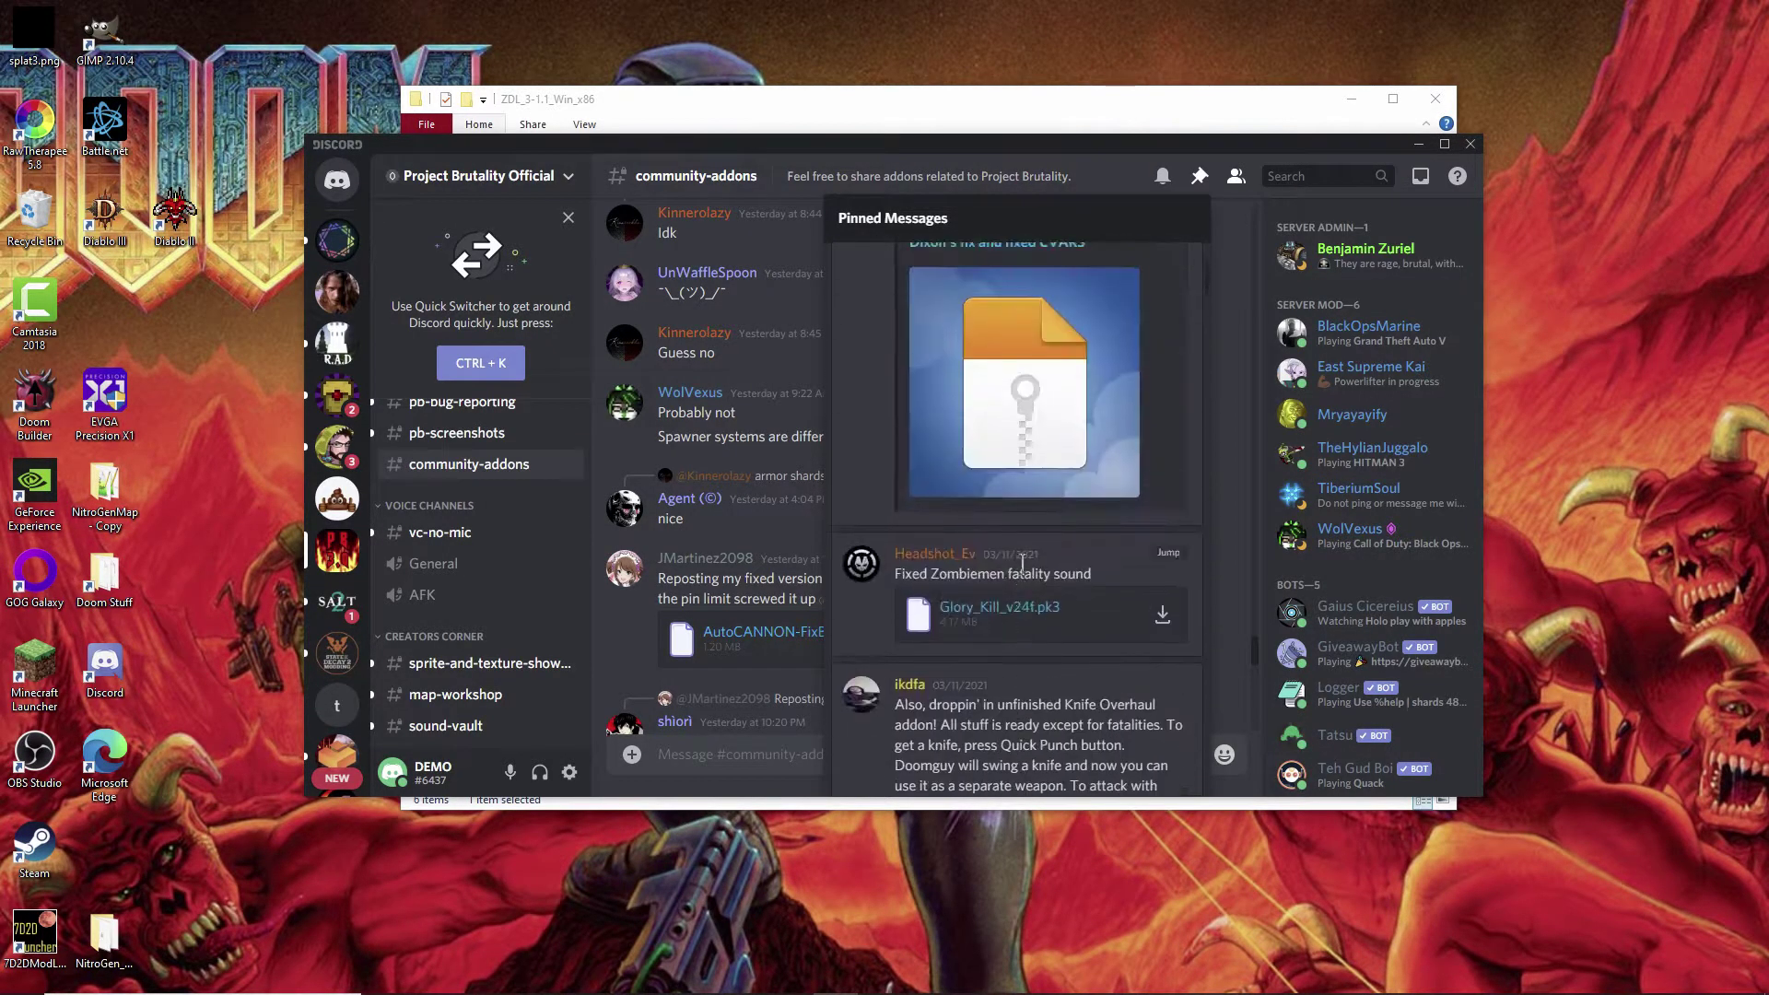
left_click(1039, 612)
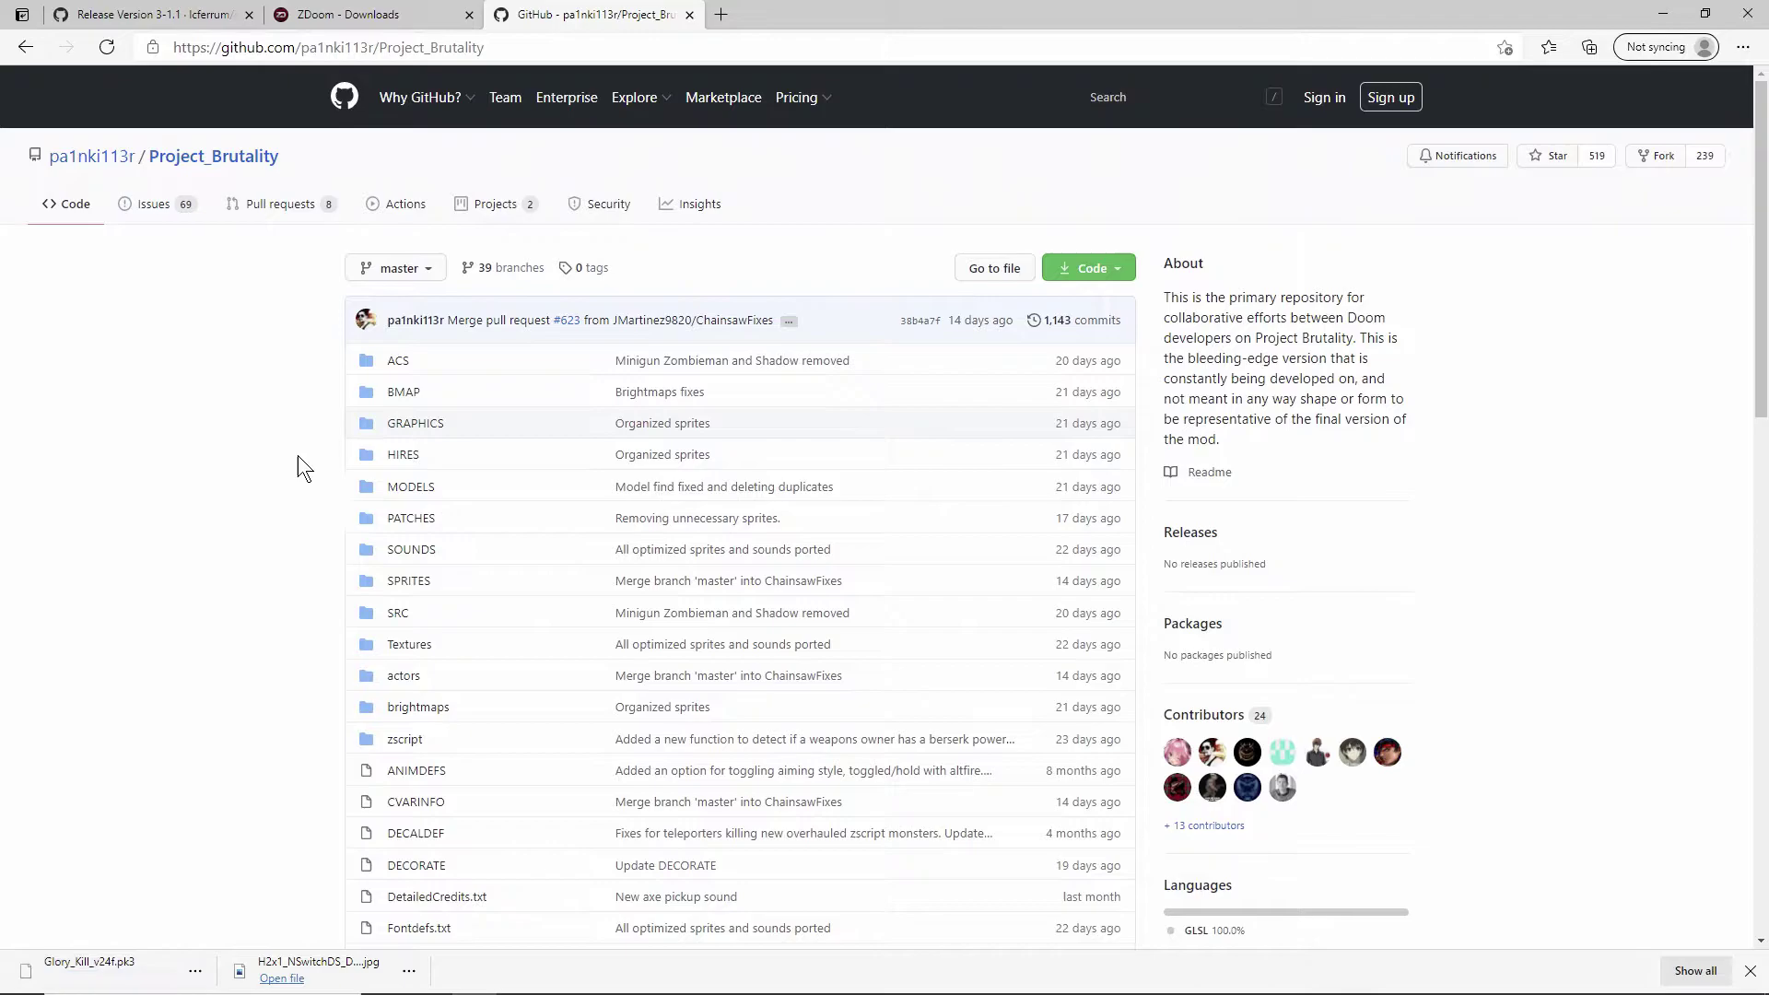
left_click(1665, 11)
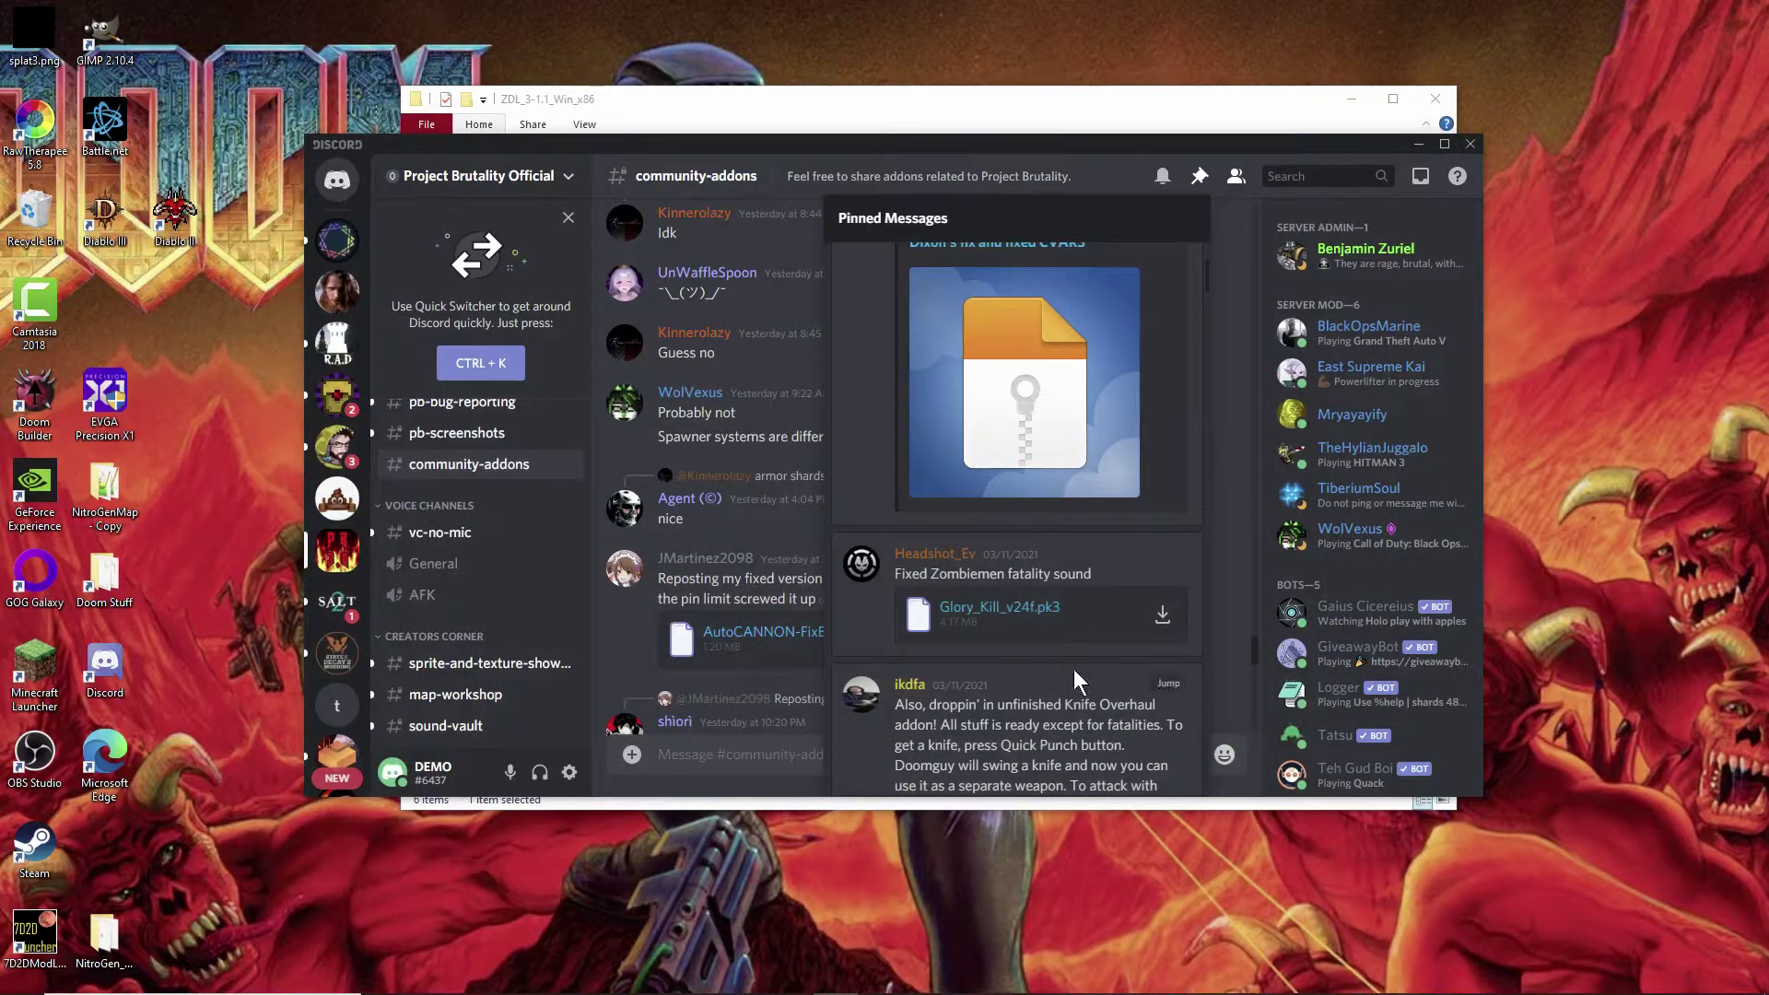
scroll(1091, 639, "down", 5)
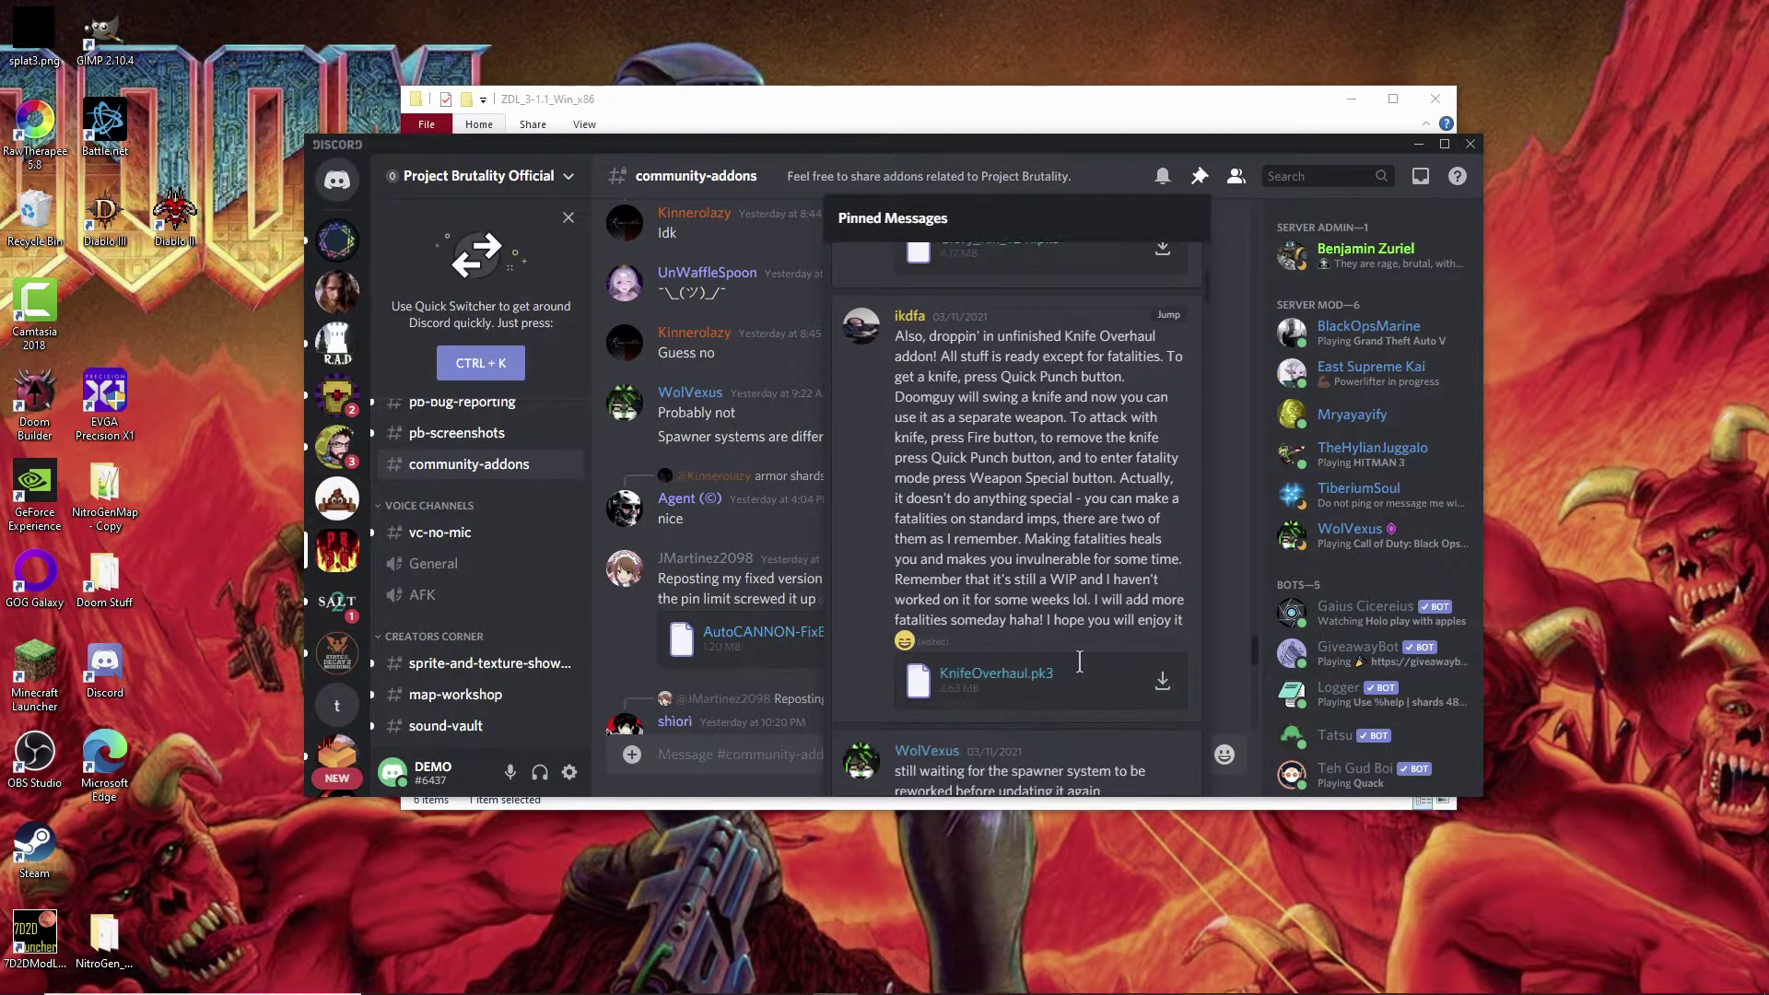
- Switch to File Explorer and examine the GZDoom 4.5.0 folder inside ZDL_3-1.1_Win_x86, then return to the parent folder
left_click(822, 104)
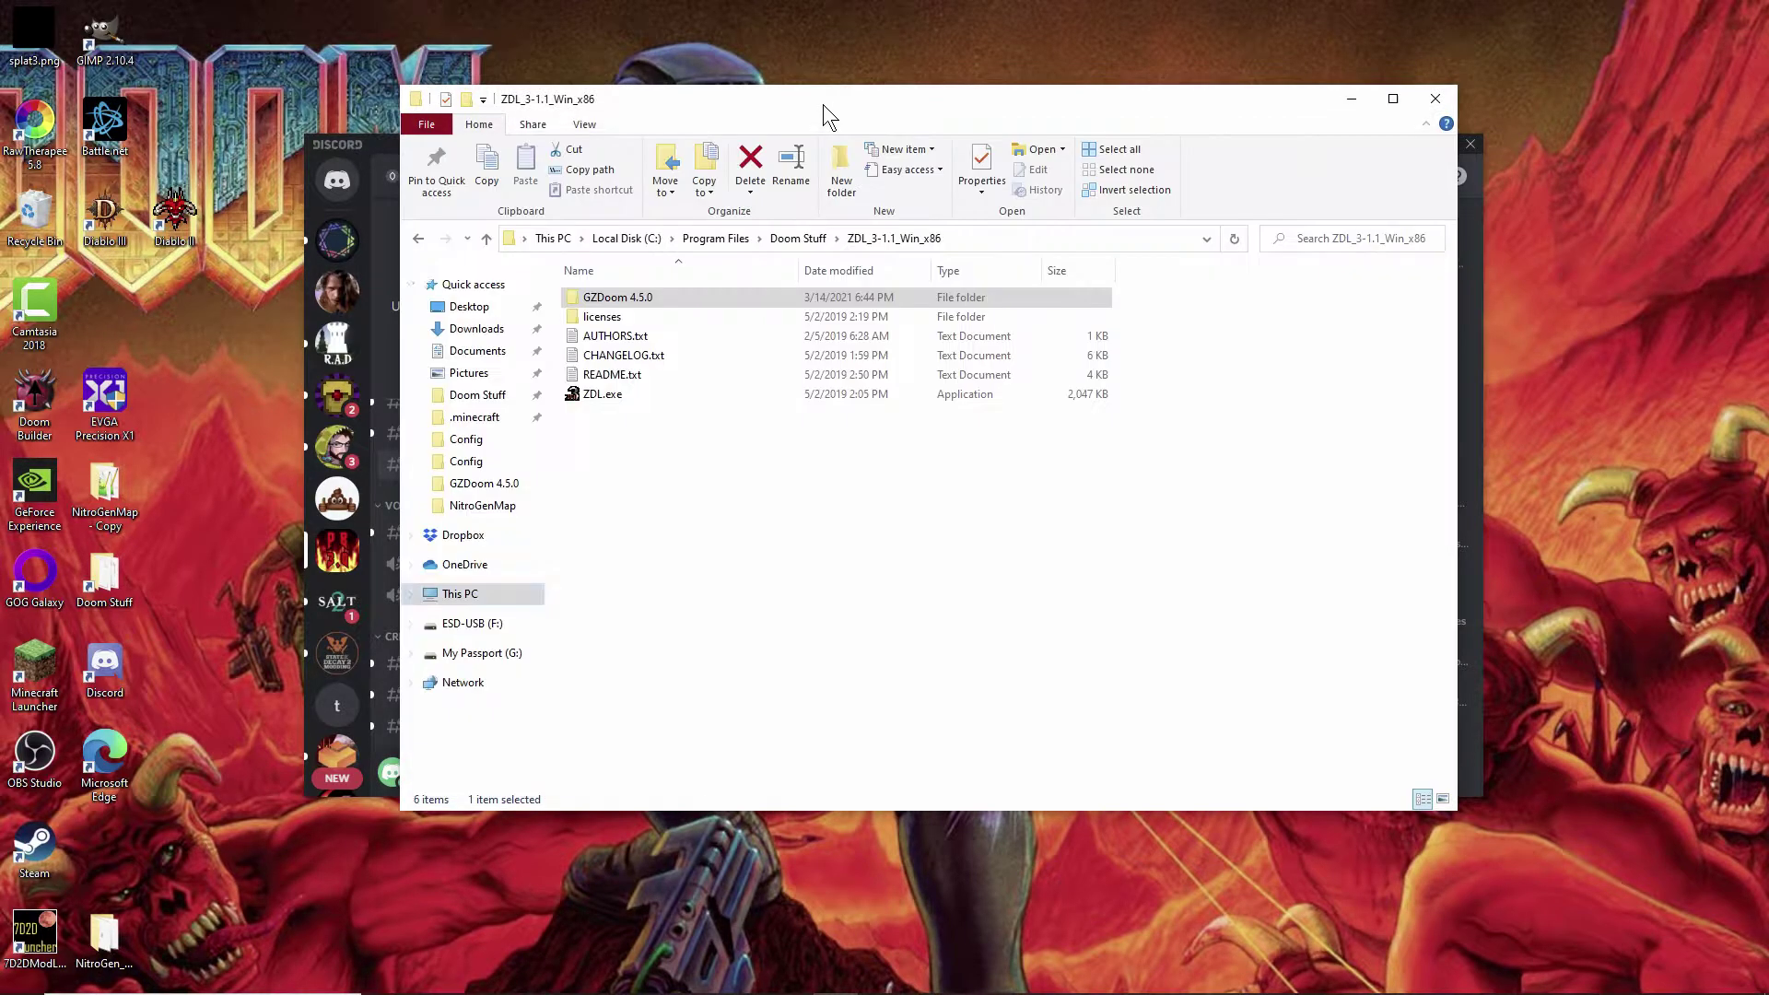
double_click(638, 300)
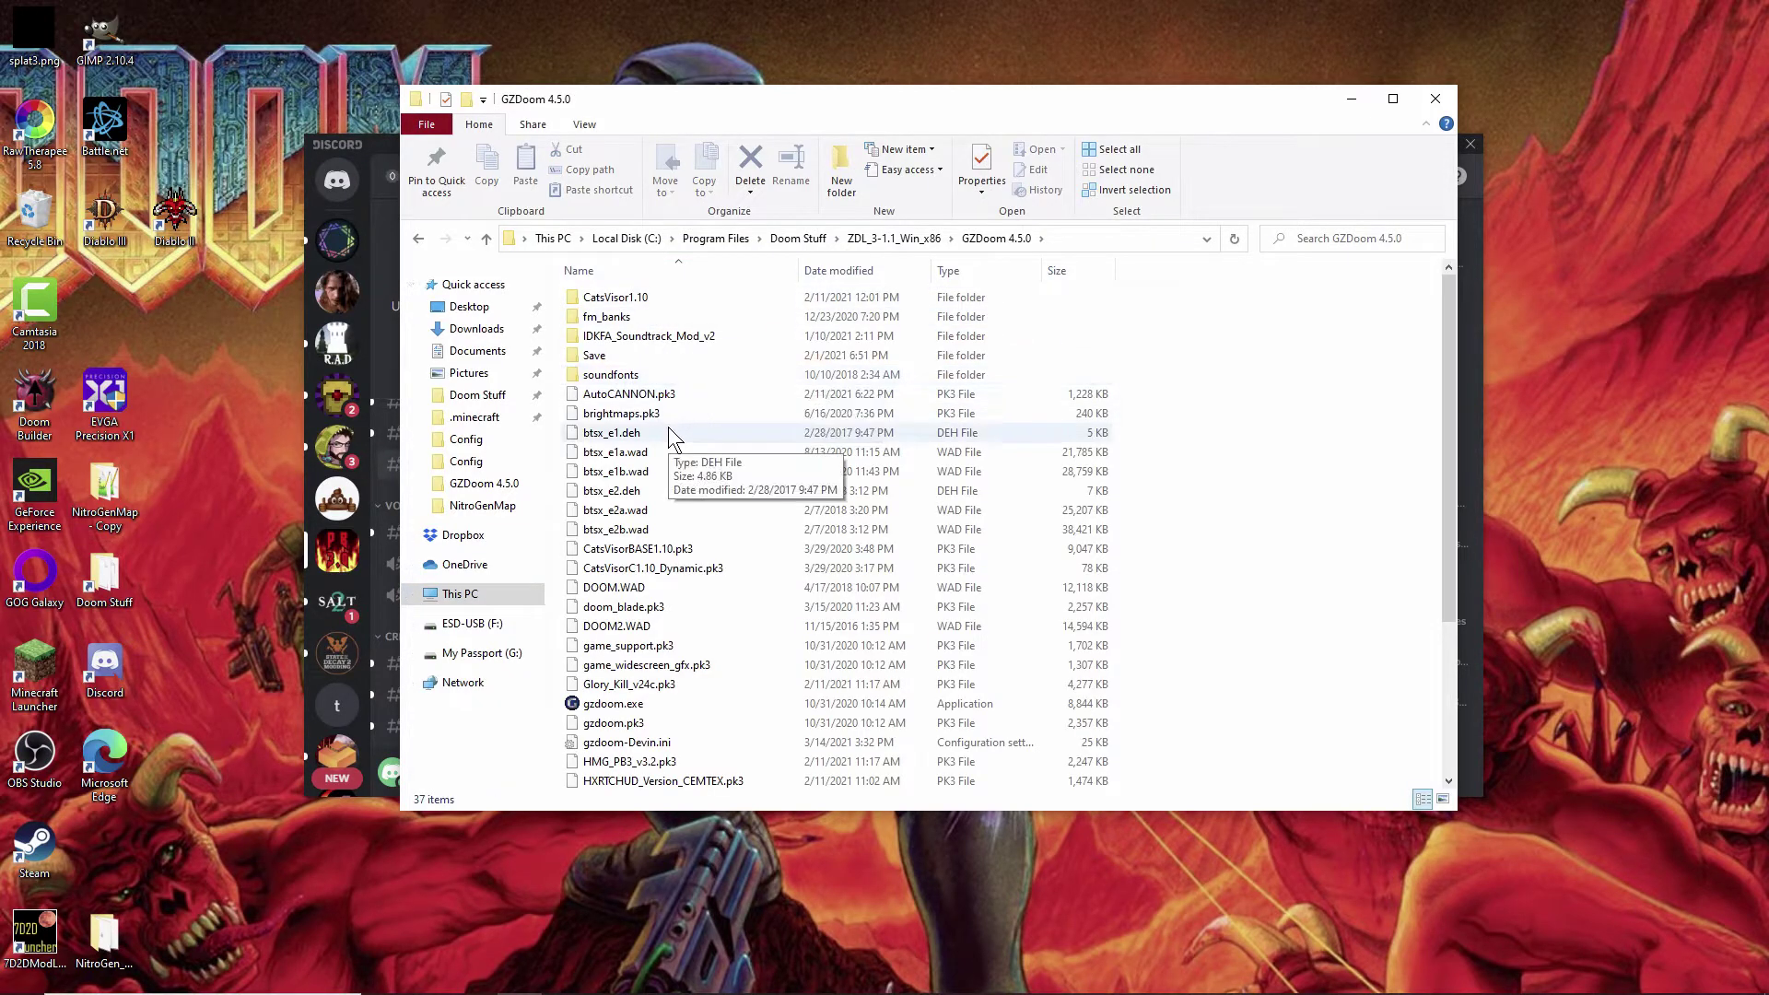
scroll(676, 477, "down", 2)
scroll(676, 477, "down", 1)
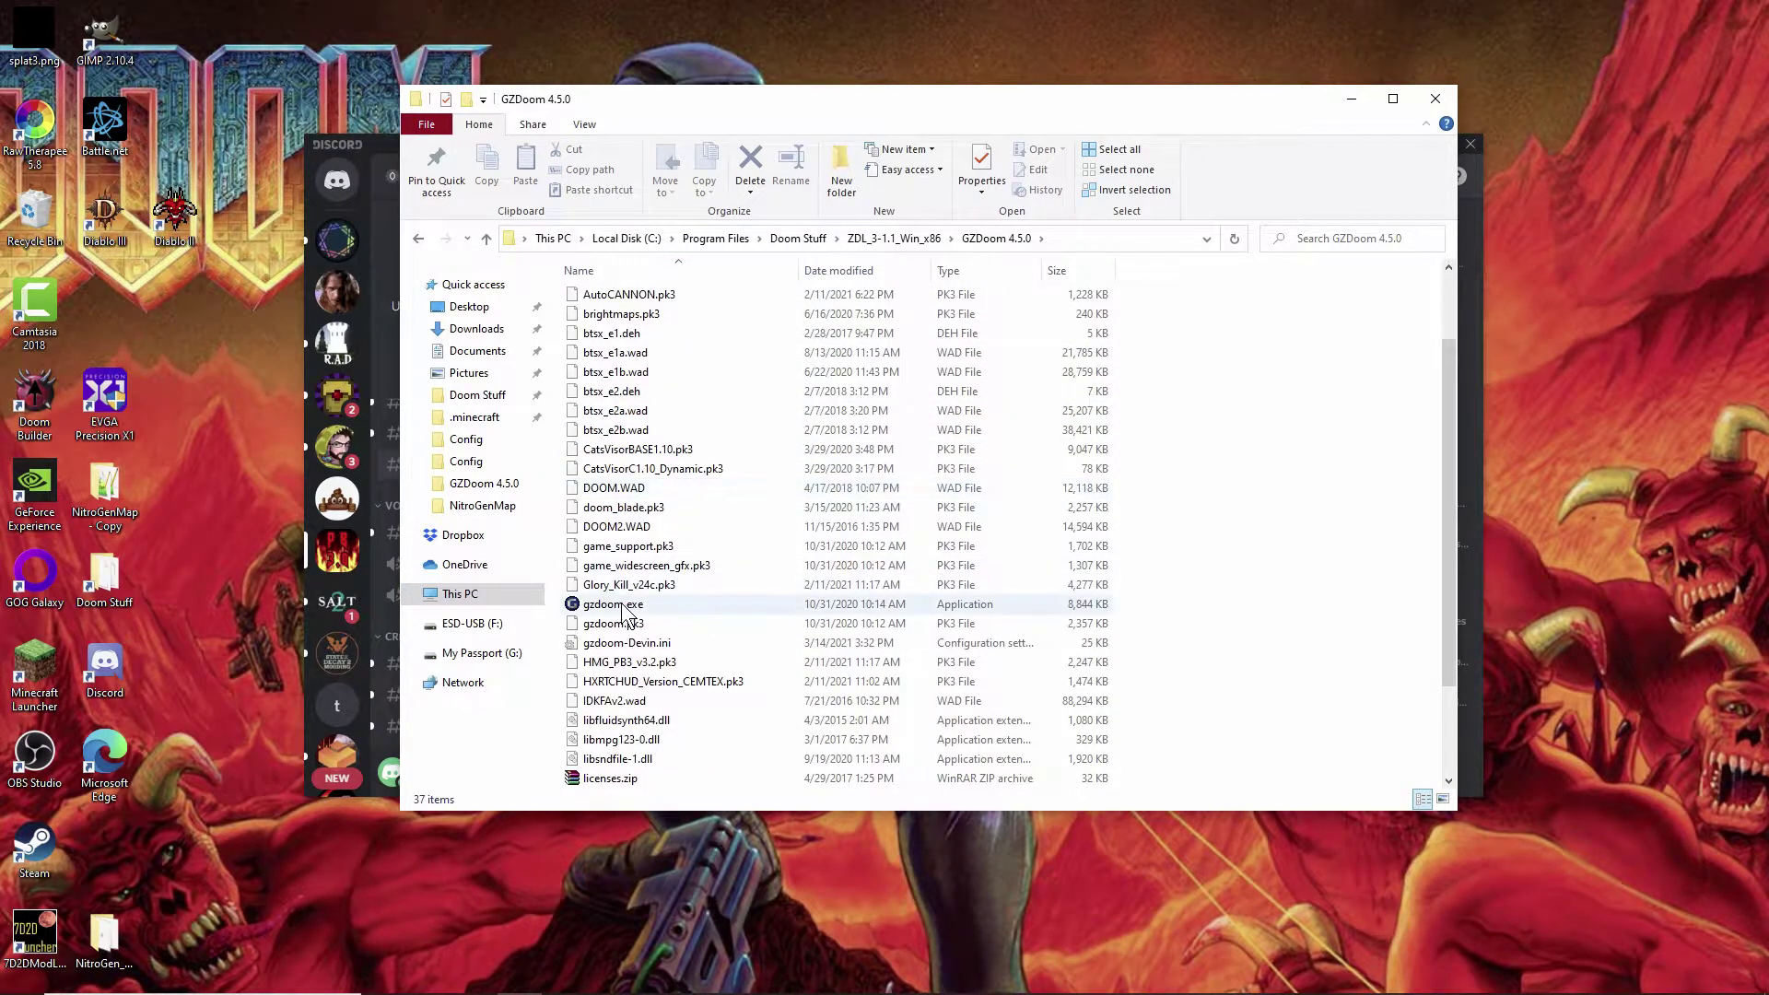
left_click(420, 237)
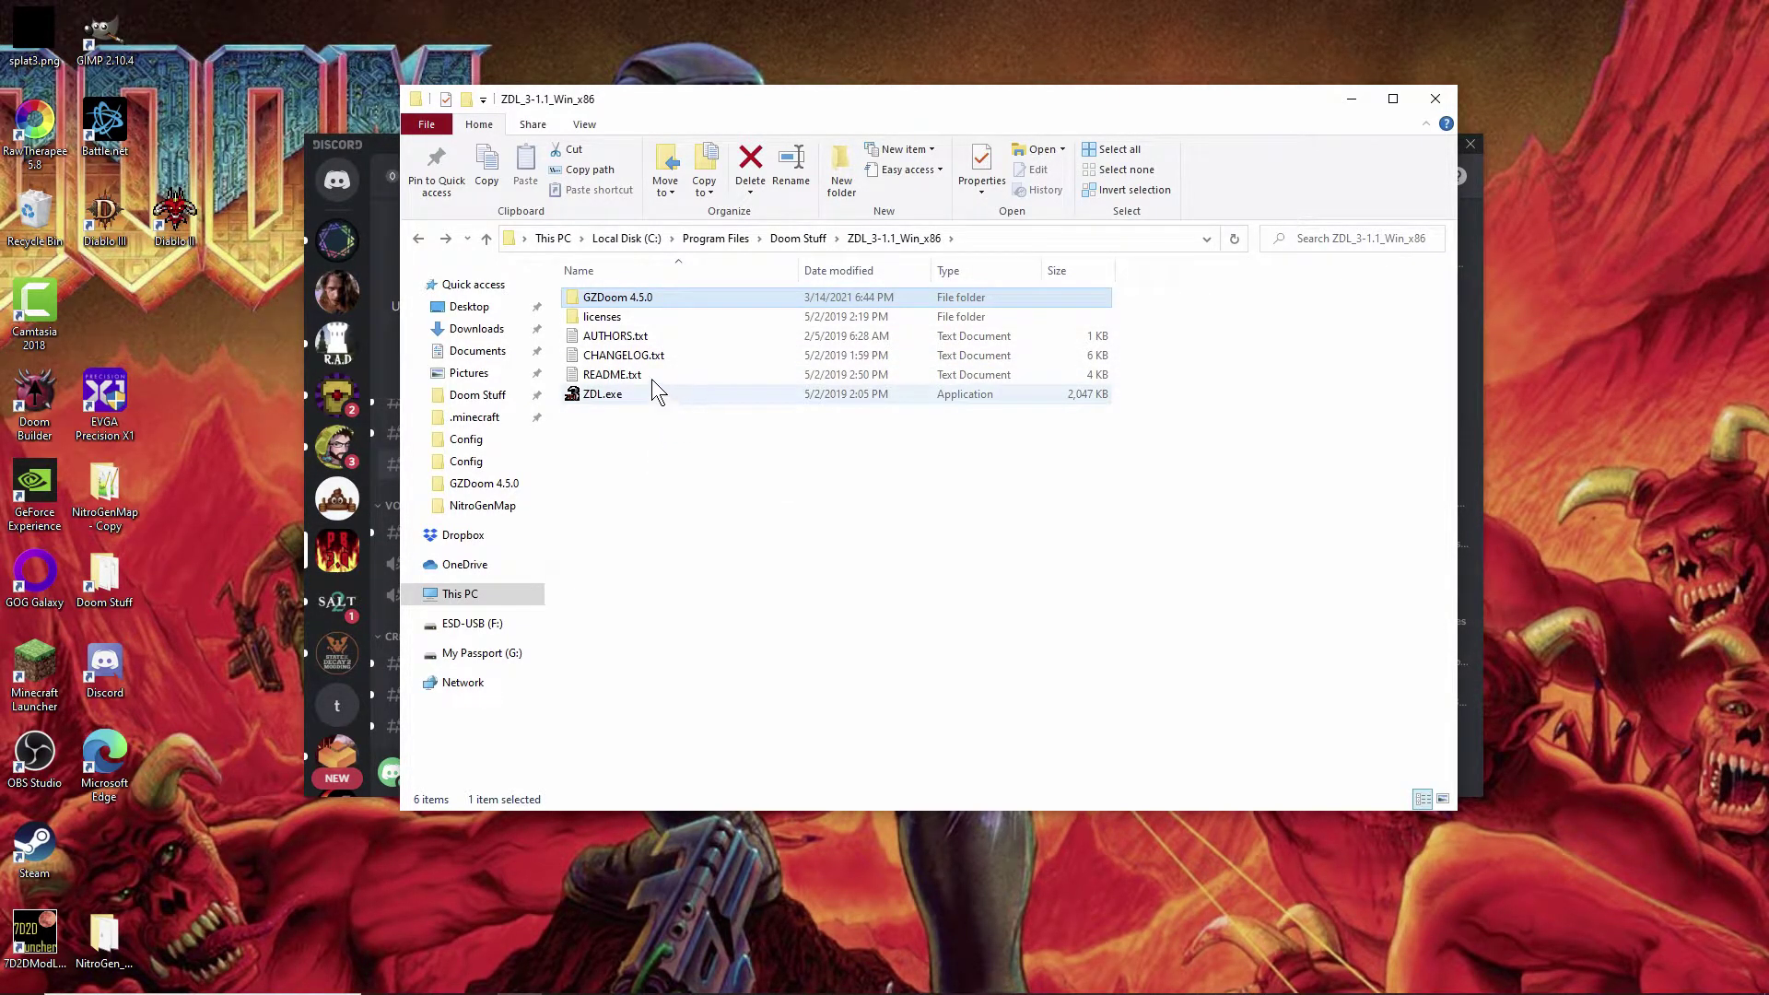
mouse_move(645, 306)
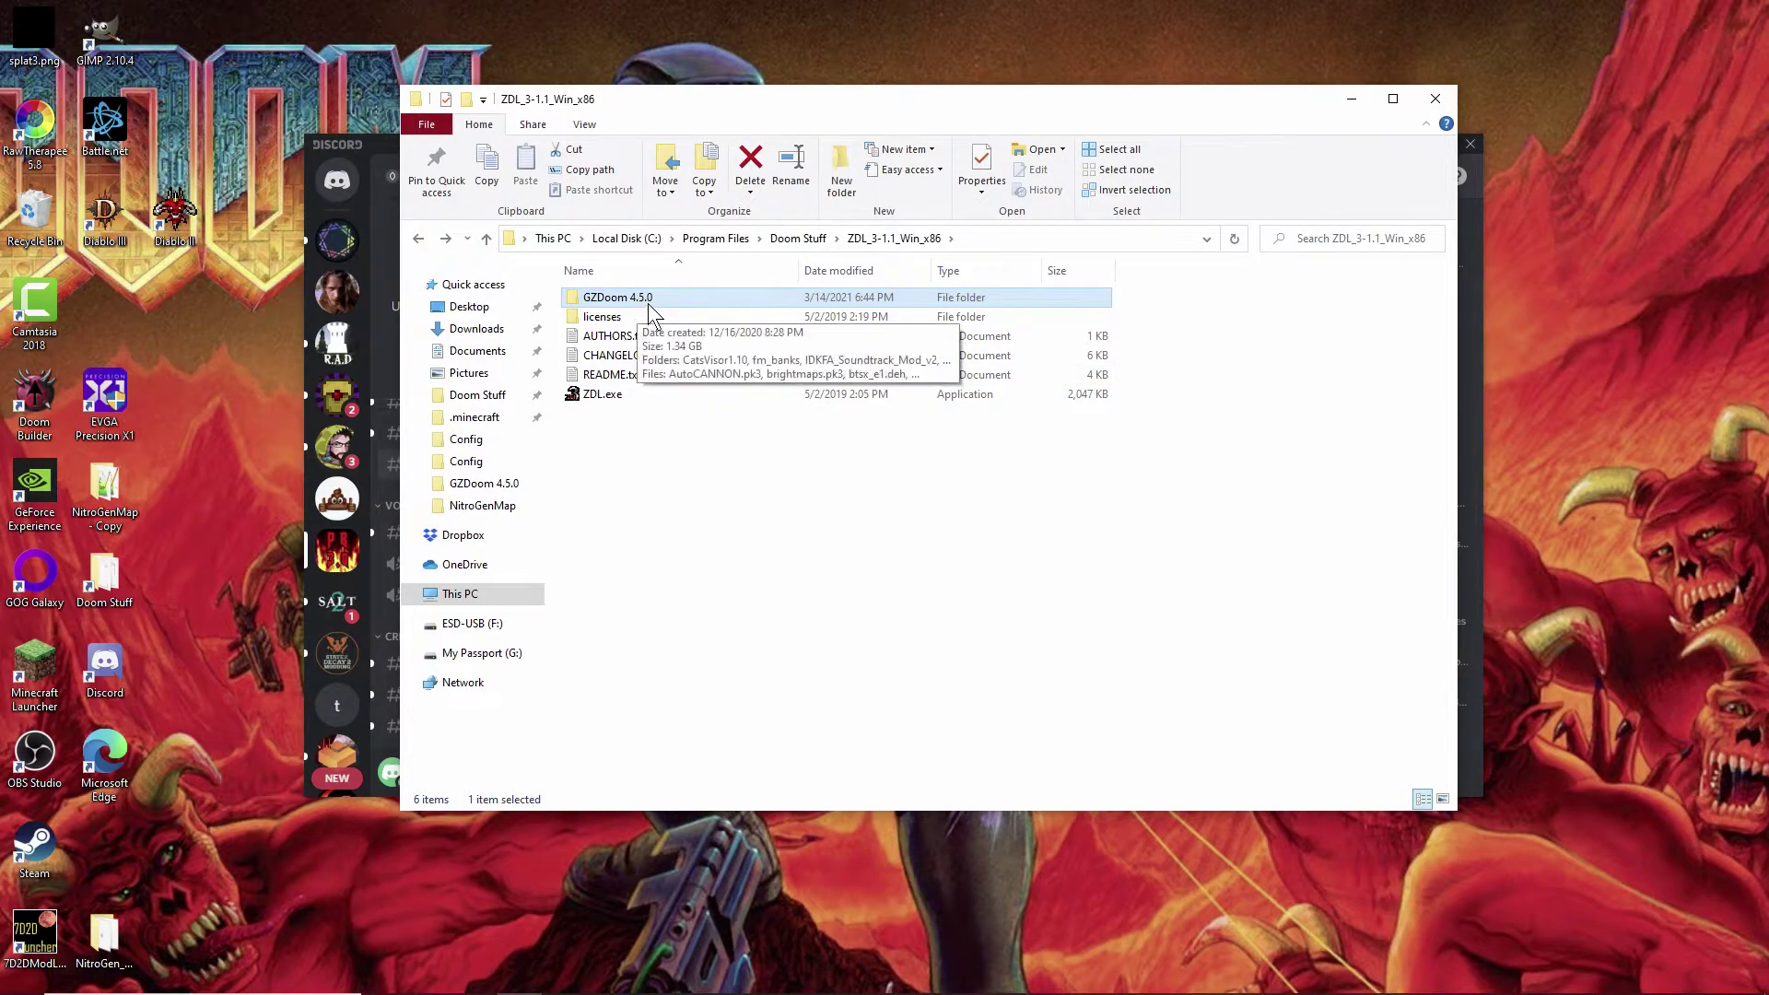
left_click(649, 299)
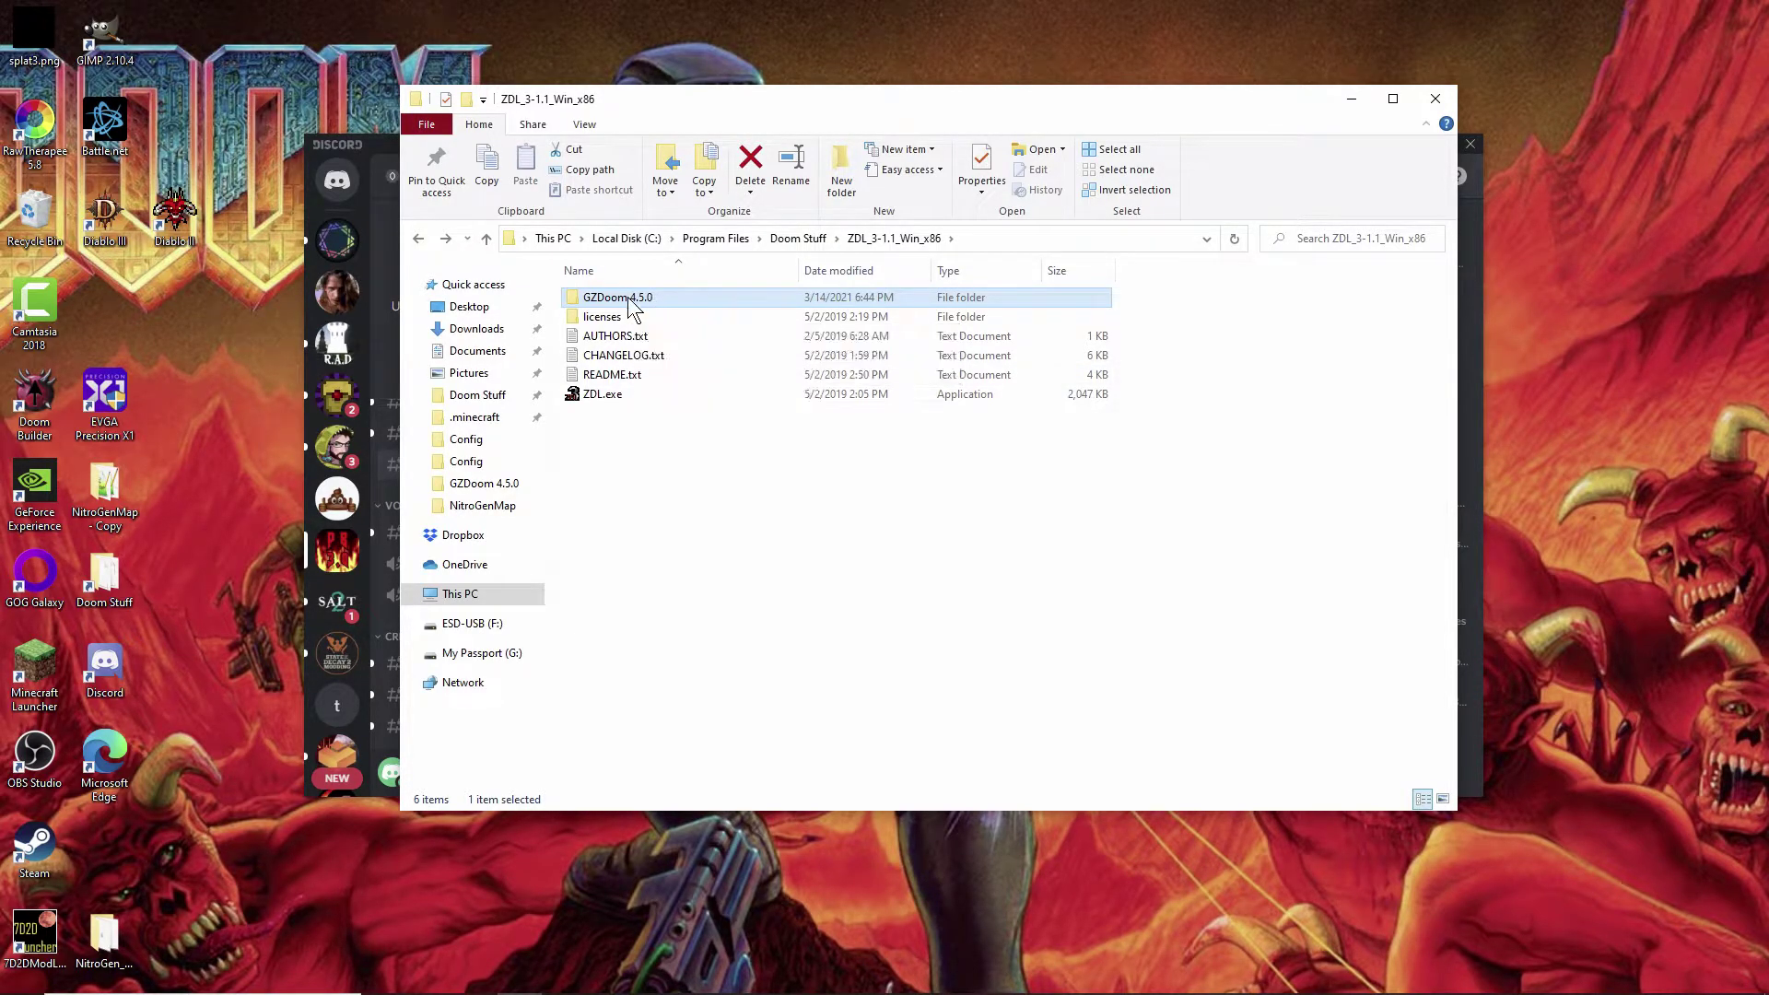
left_click(693, 434)
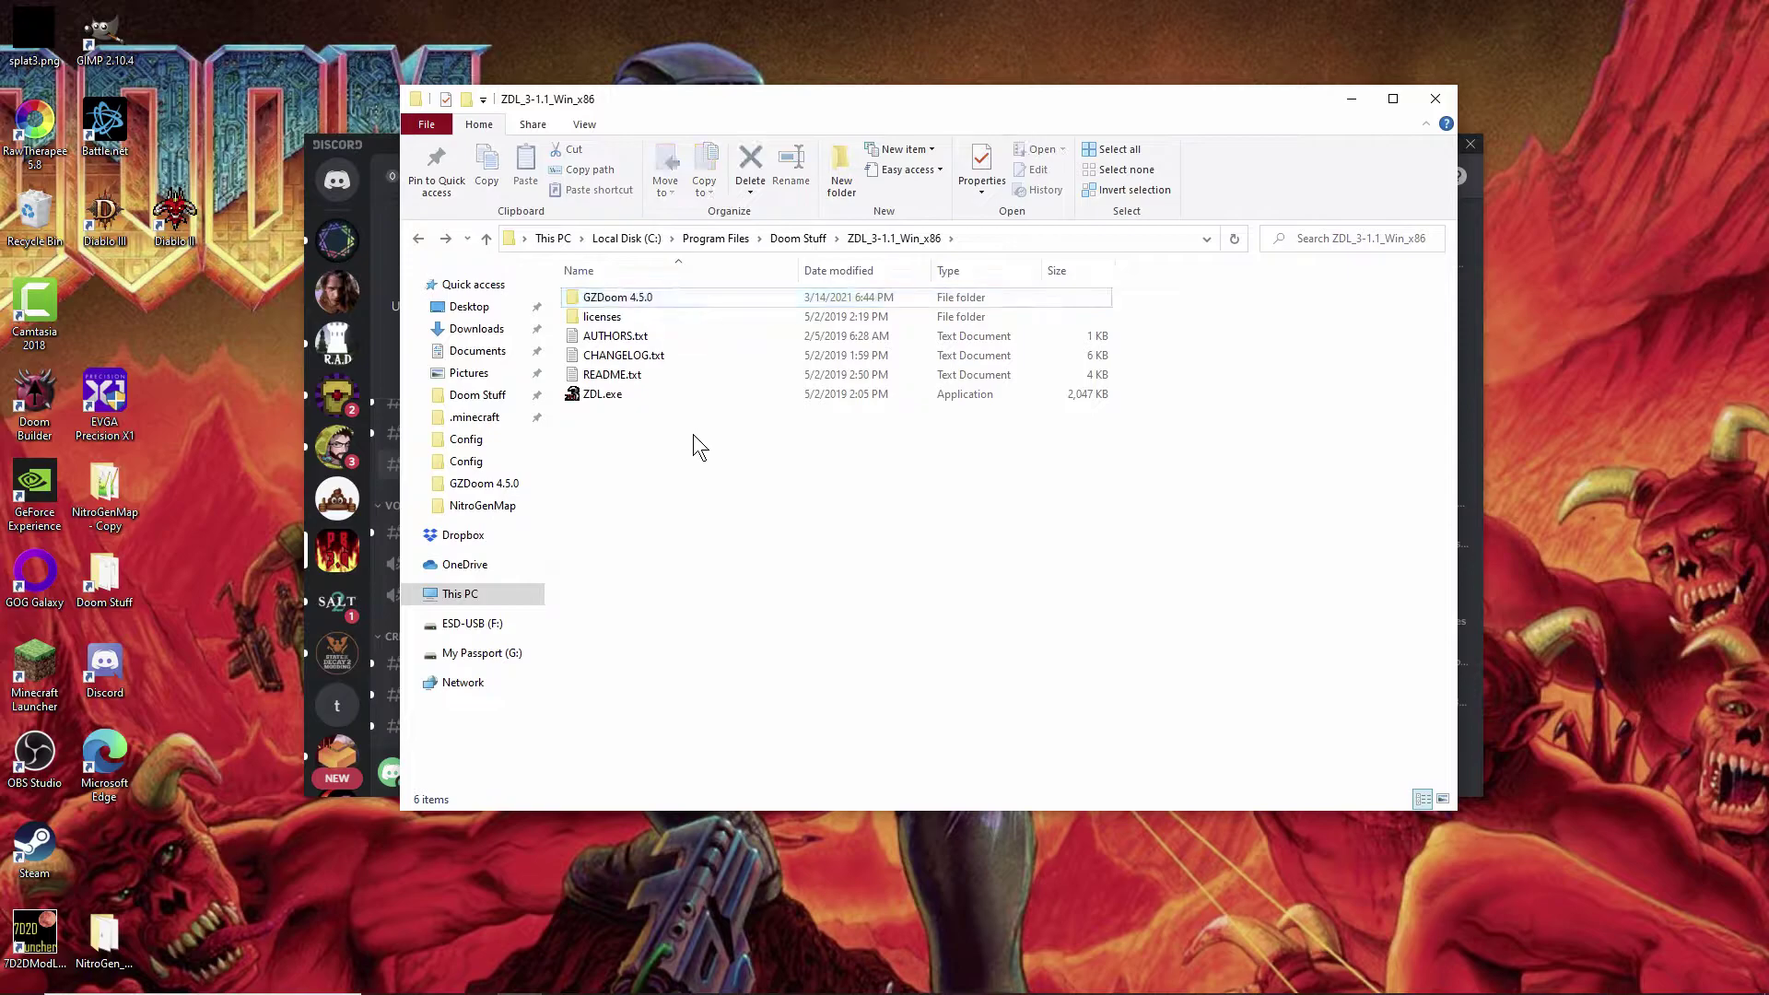
- Open the GZDoom 4.5.0 folder again and look through its WAD, PK3 and application files
double_click(655, 308)
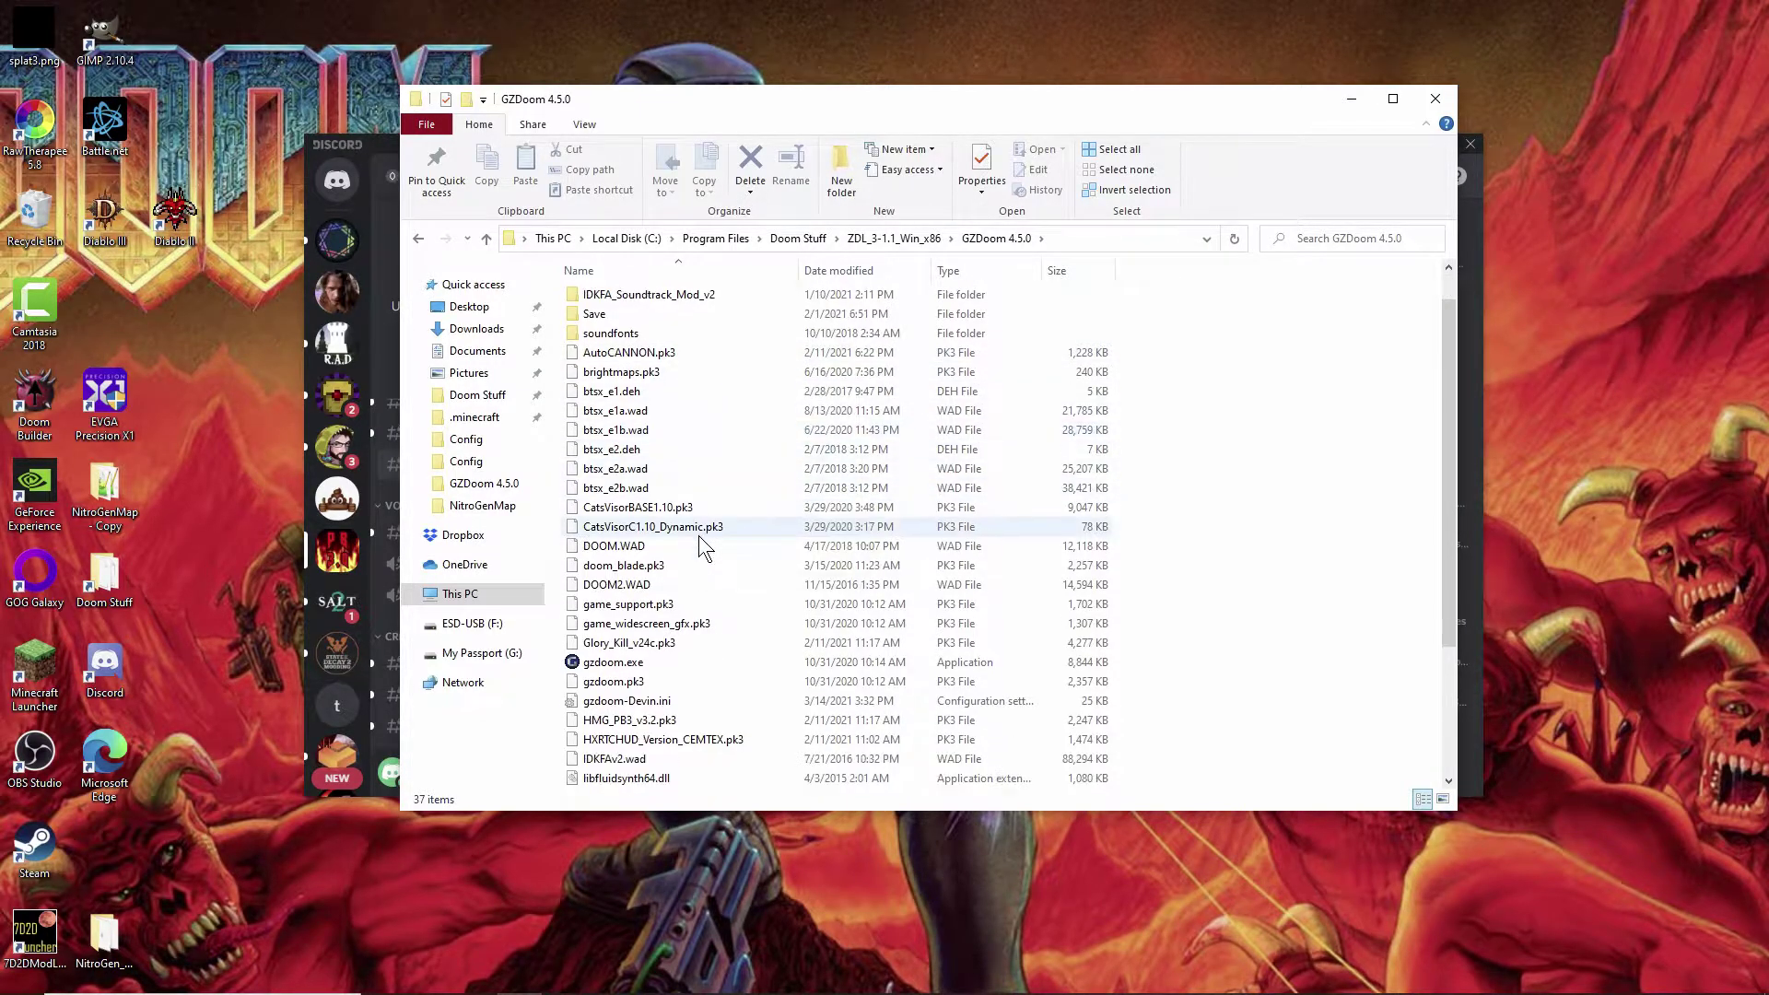
scroll(705, 578, "up", 1)
scroll(704, 578, "down", 1)
scroll(693, 537, "down", 2)
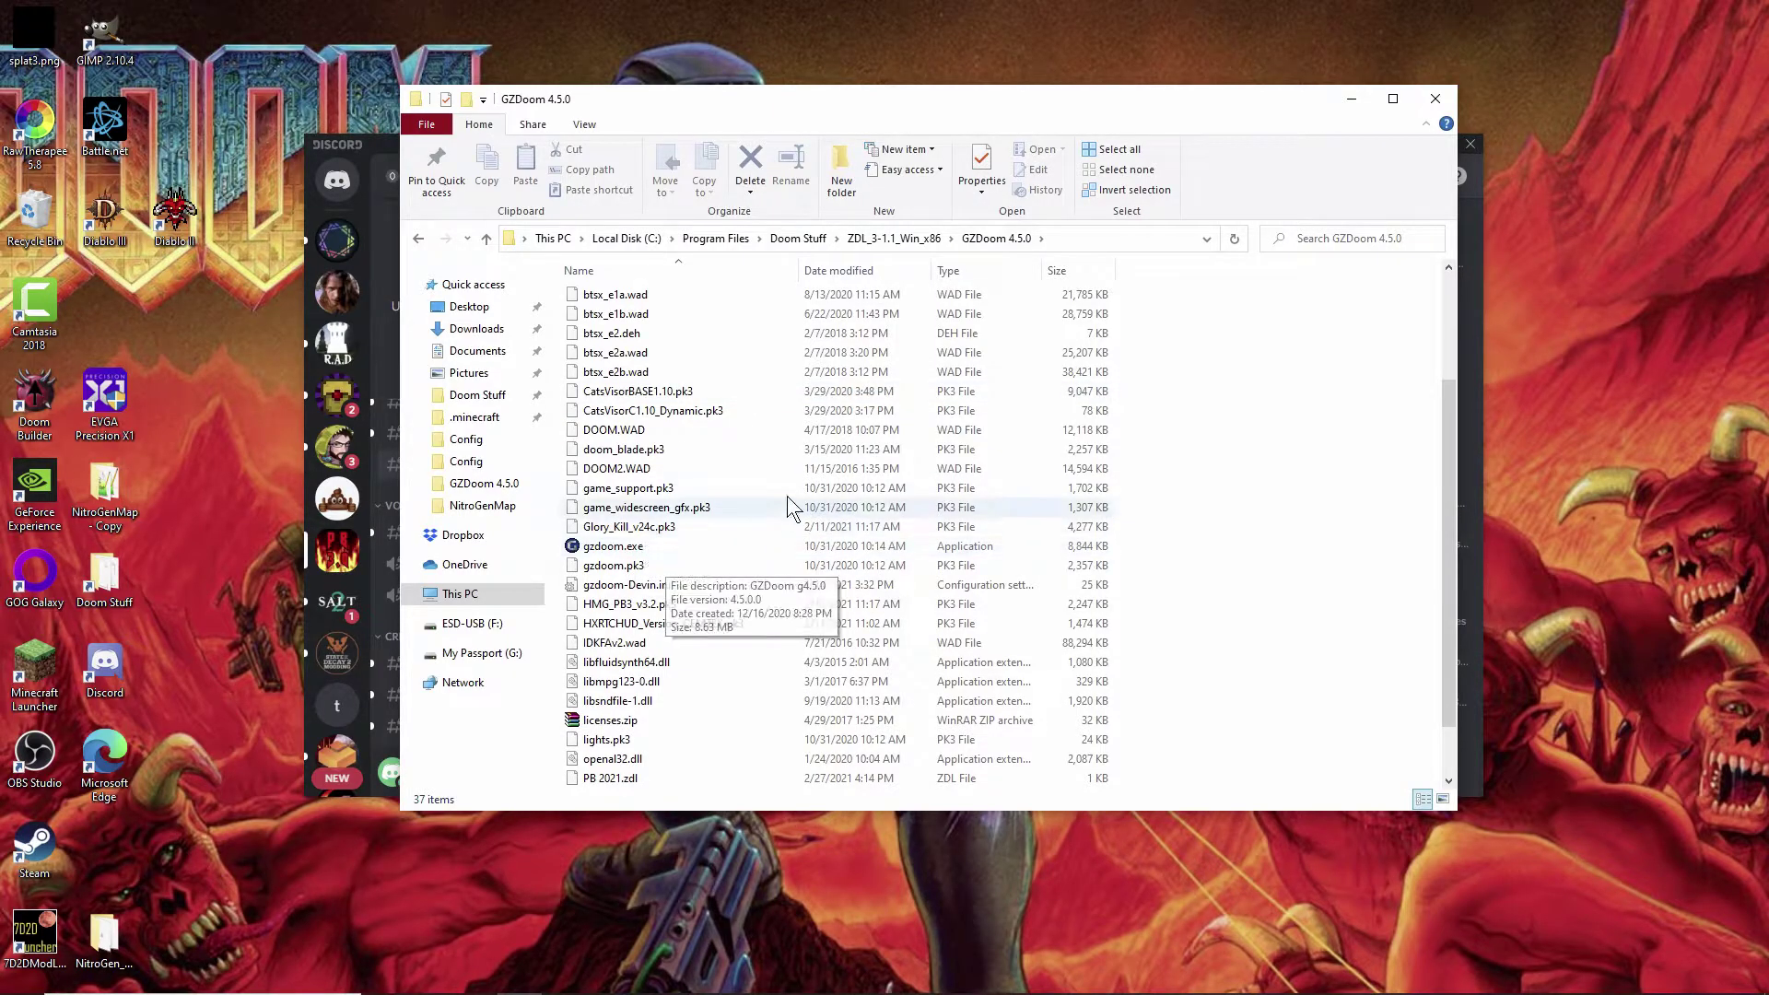
- Examine the GZDoom 4.5.0 folder's contents from its subfolders down to the Project Brutality archive
scroll(711, 364, "up", 3)
scroll(713, 427, "down", 3)
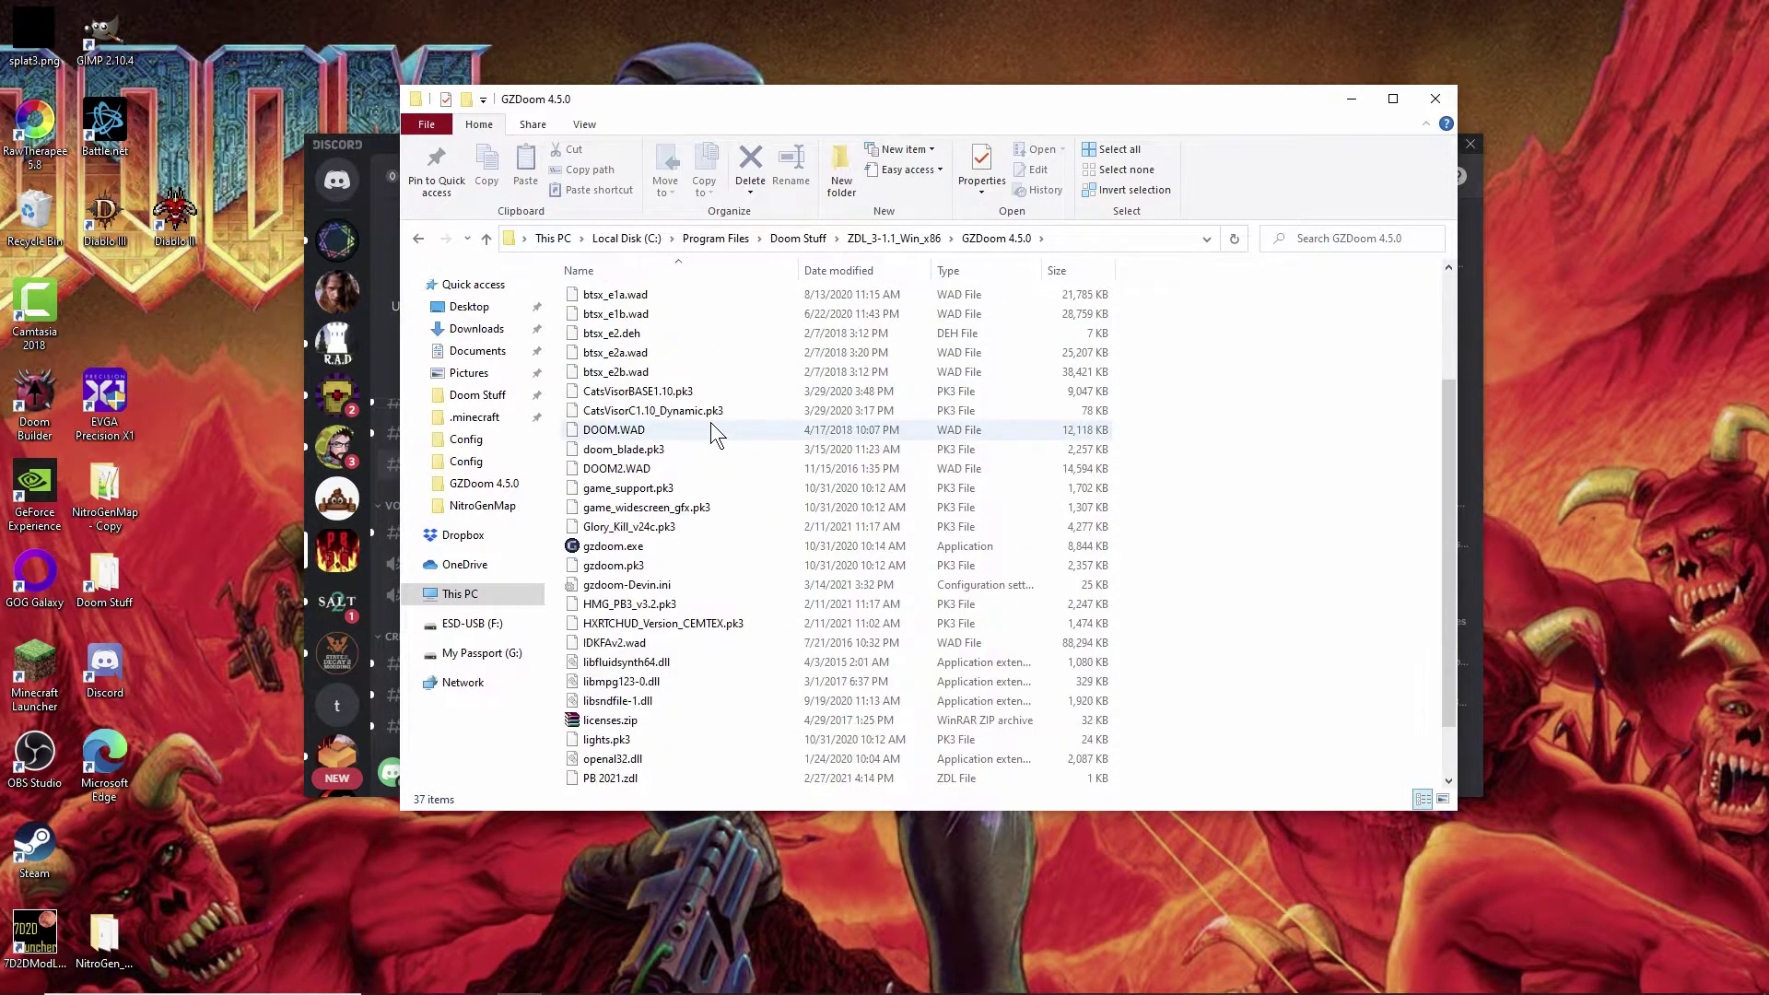
scroll(712, 421, "down", 1)
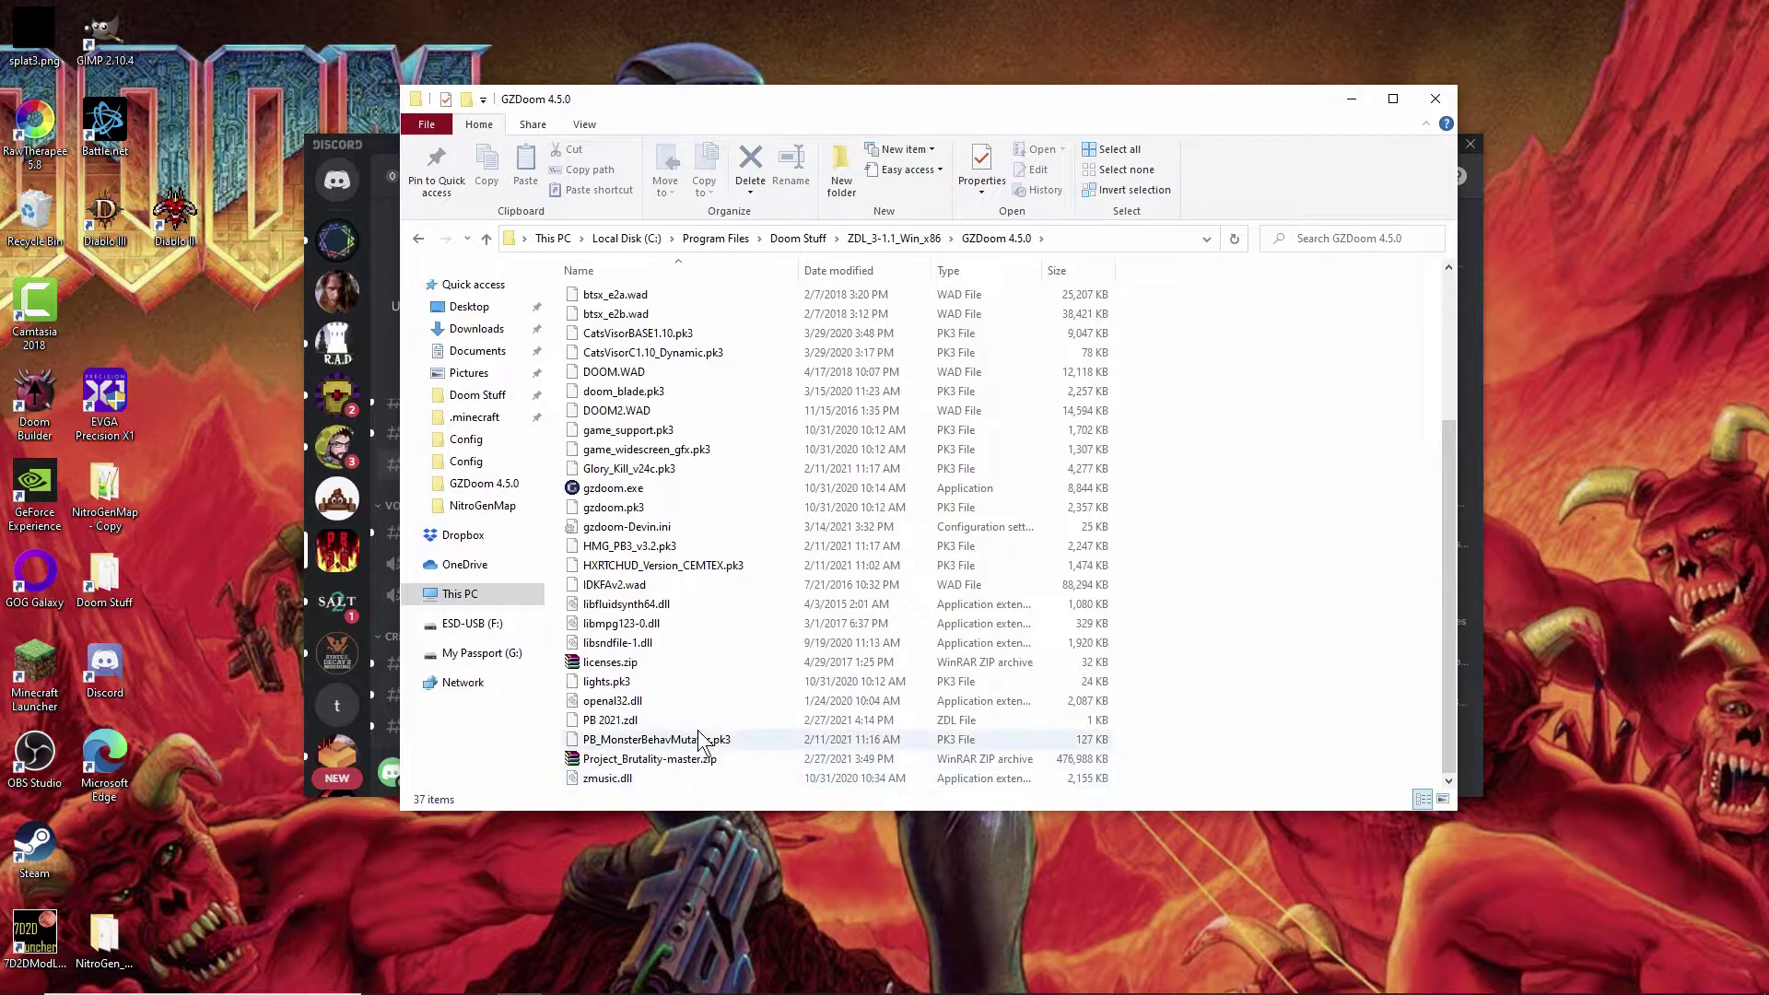
scroll(702, 732, "up", 4)
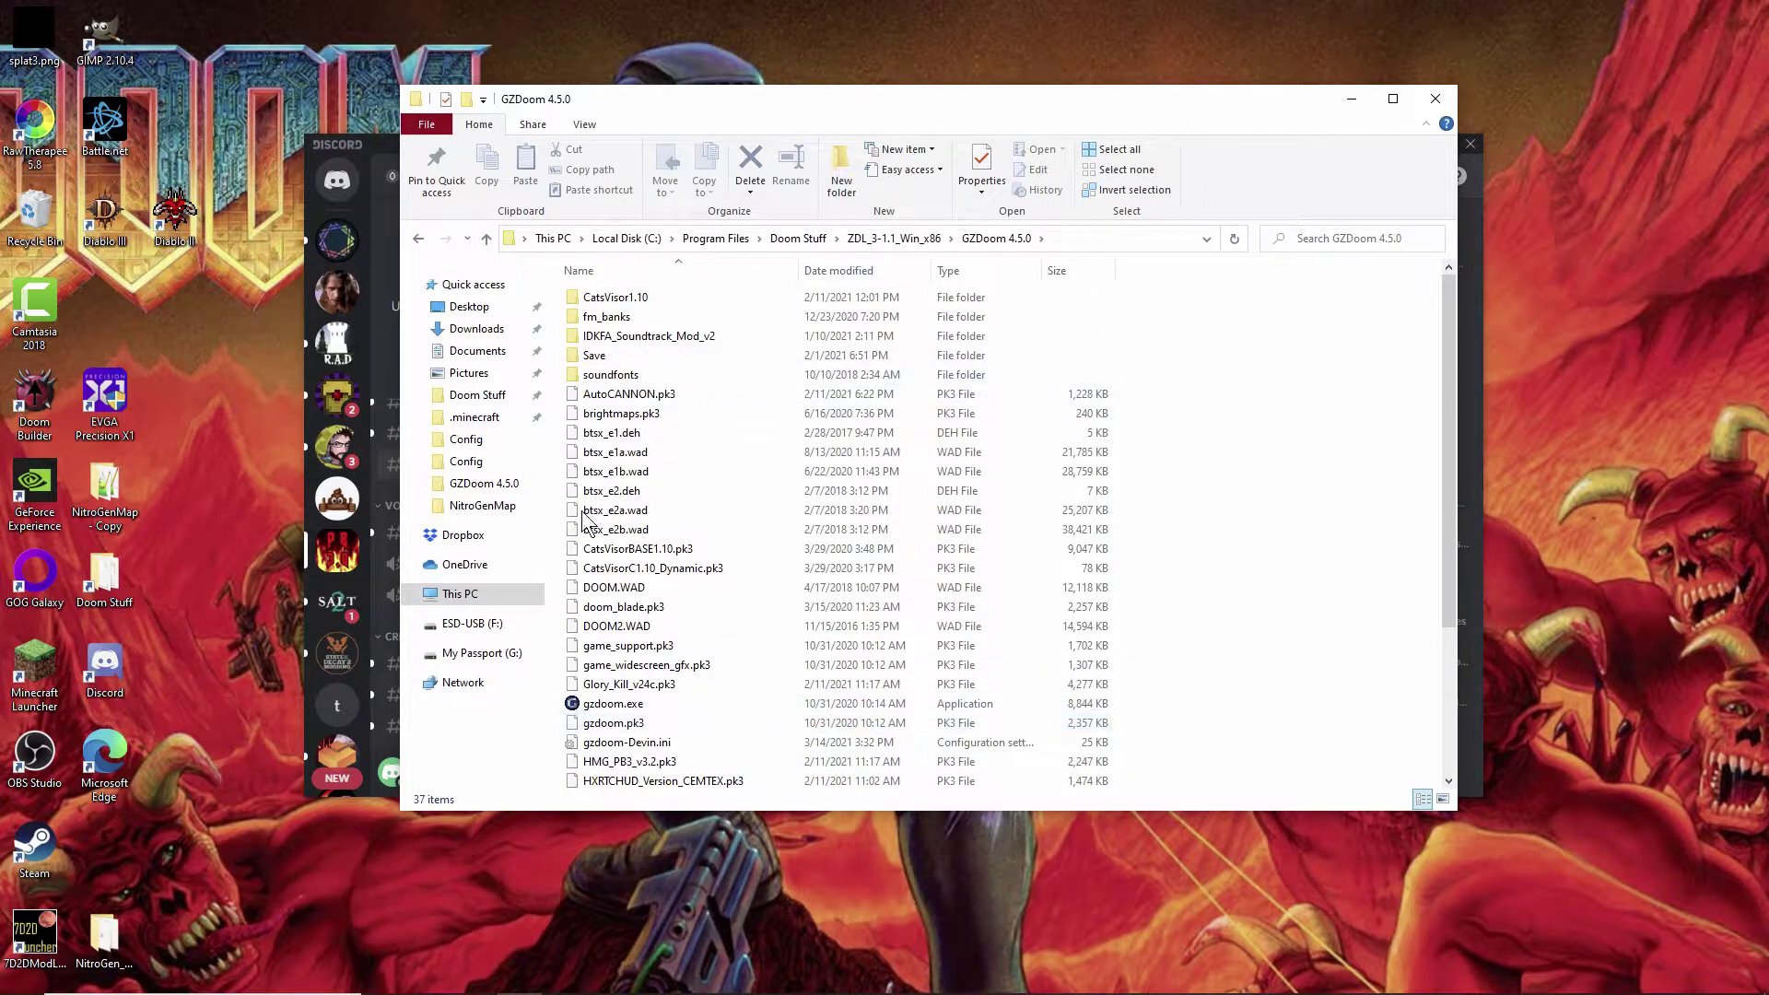
left_click(1009, 235)
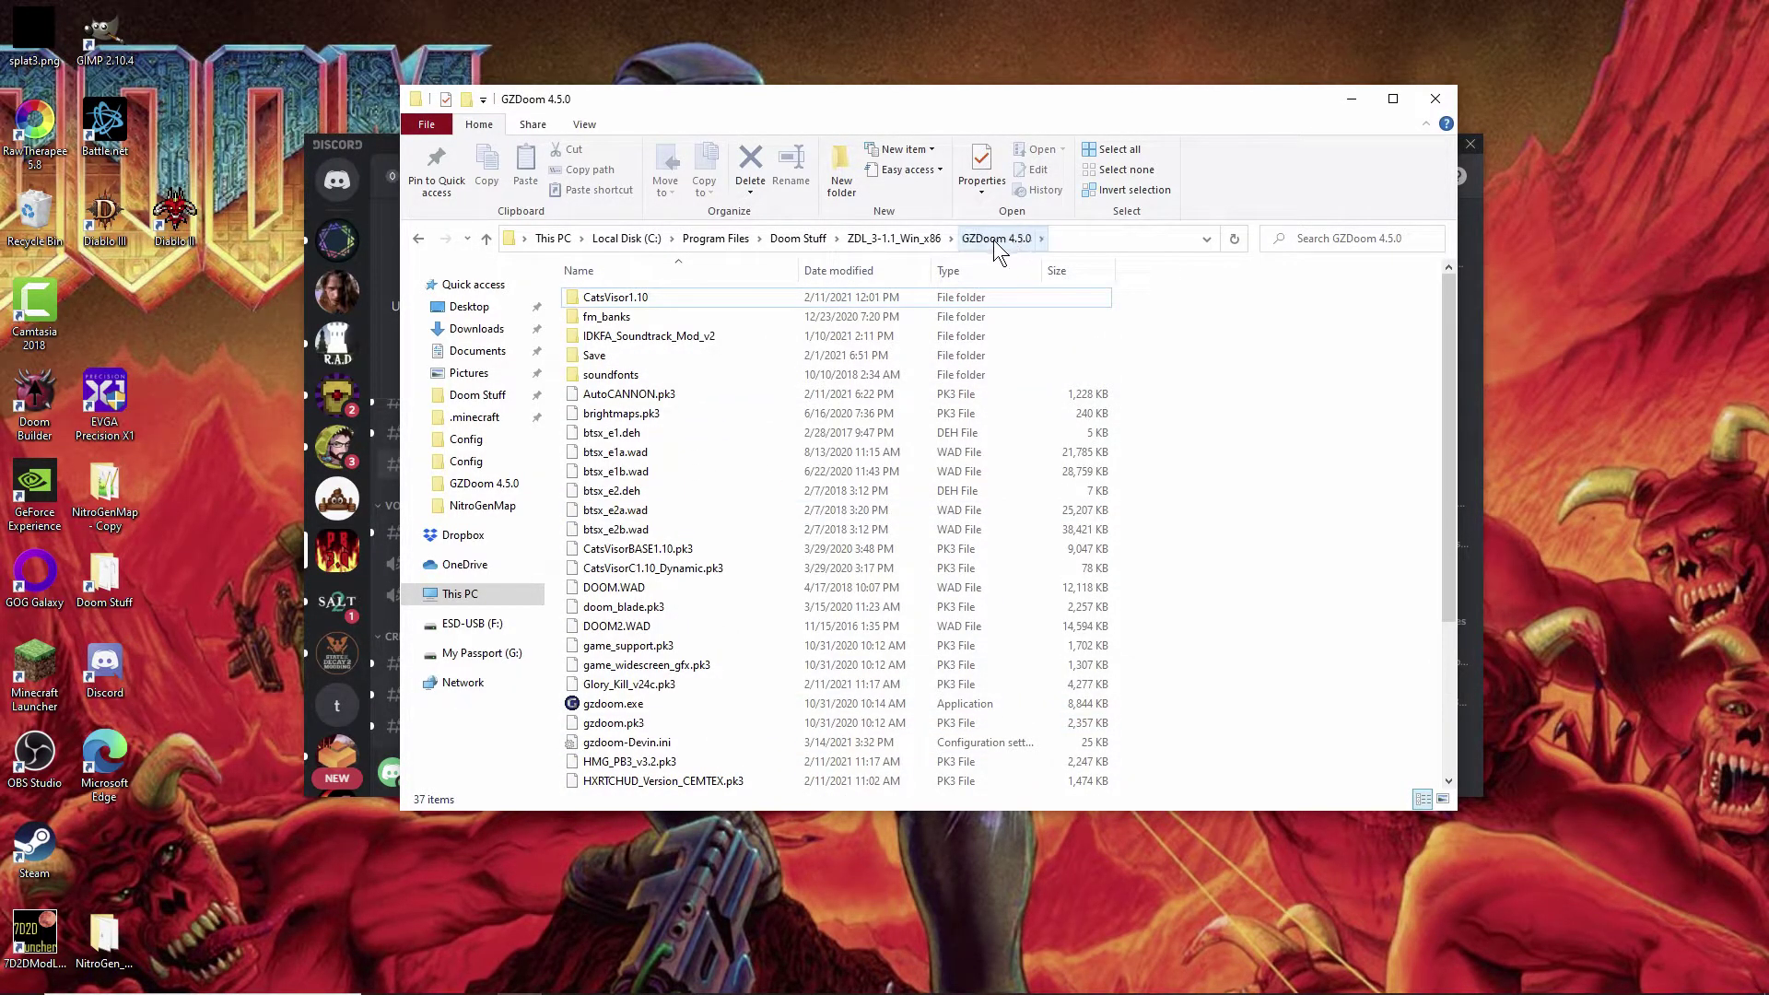
- Rename Project_Brutality-master.zip in the GZDoom 4.5.0 folder to Project_Brutality-master.pk3, accepting the extension change
scroll(705, 423, "down", 3)
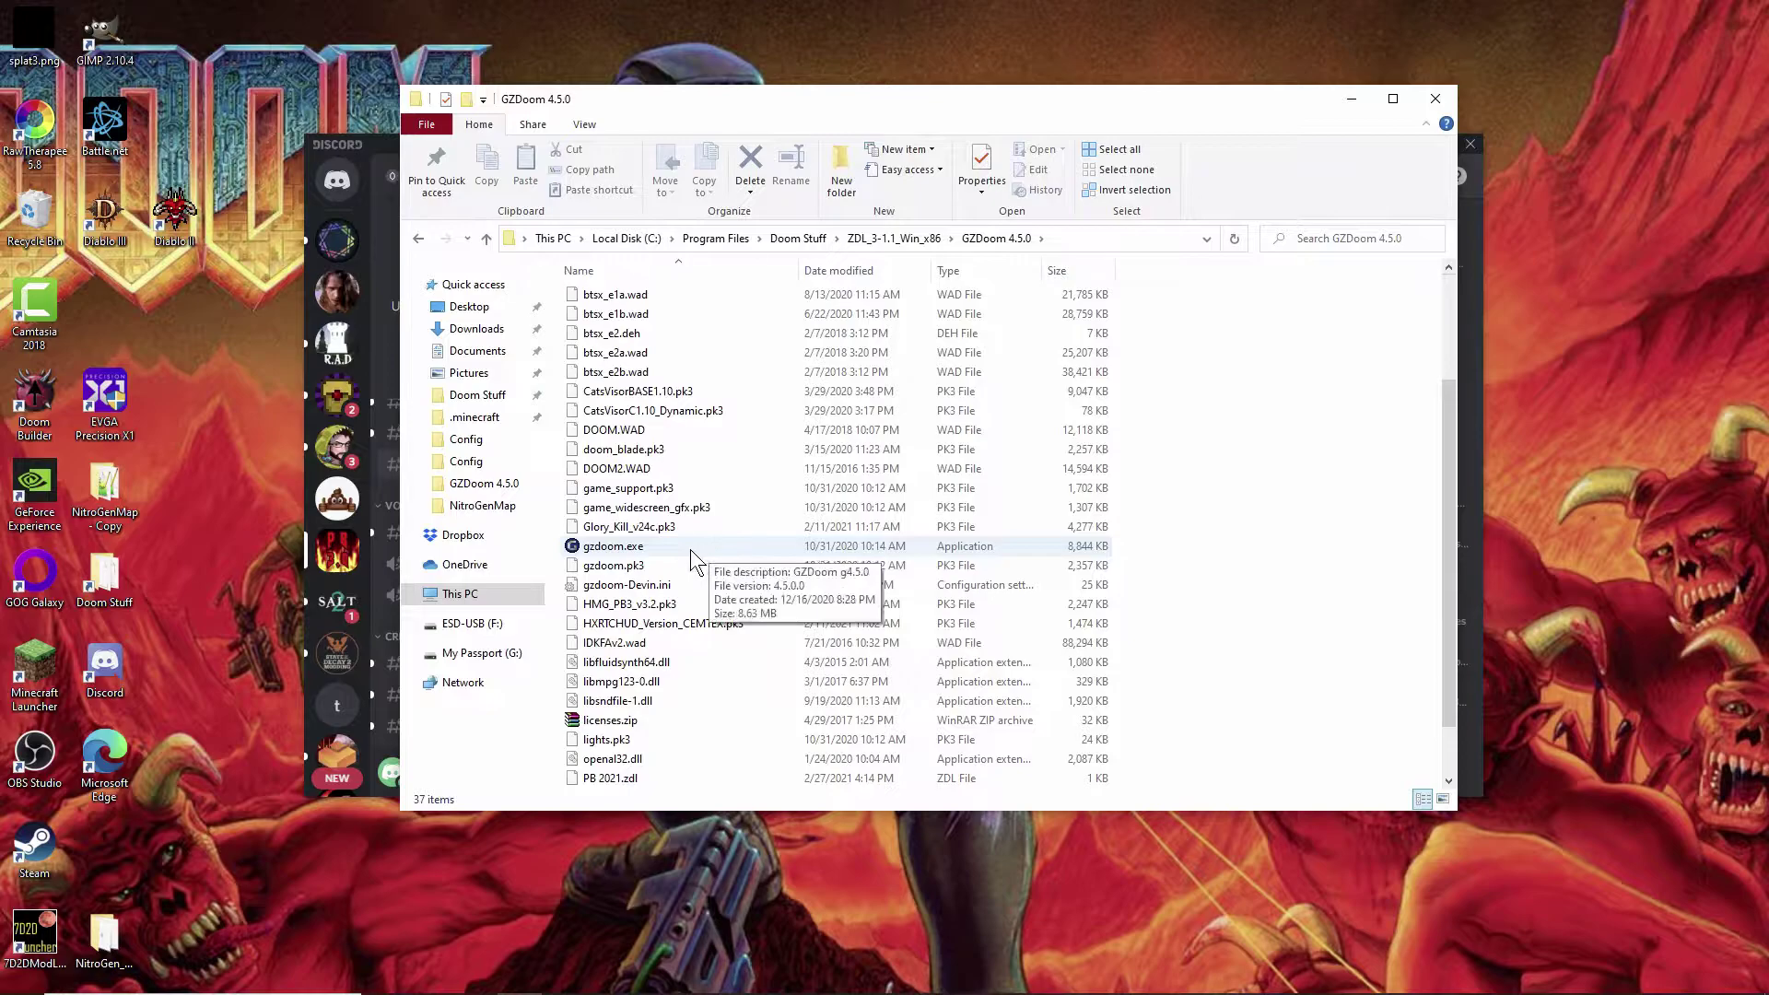
scroll(689, 549, "down", 1)
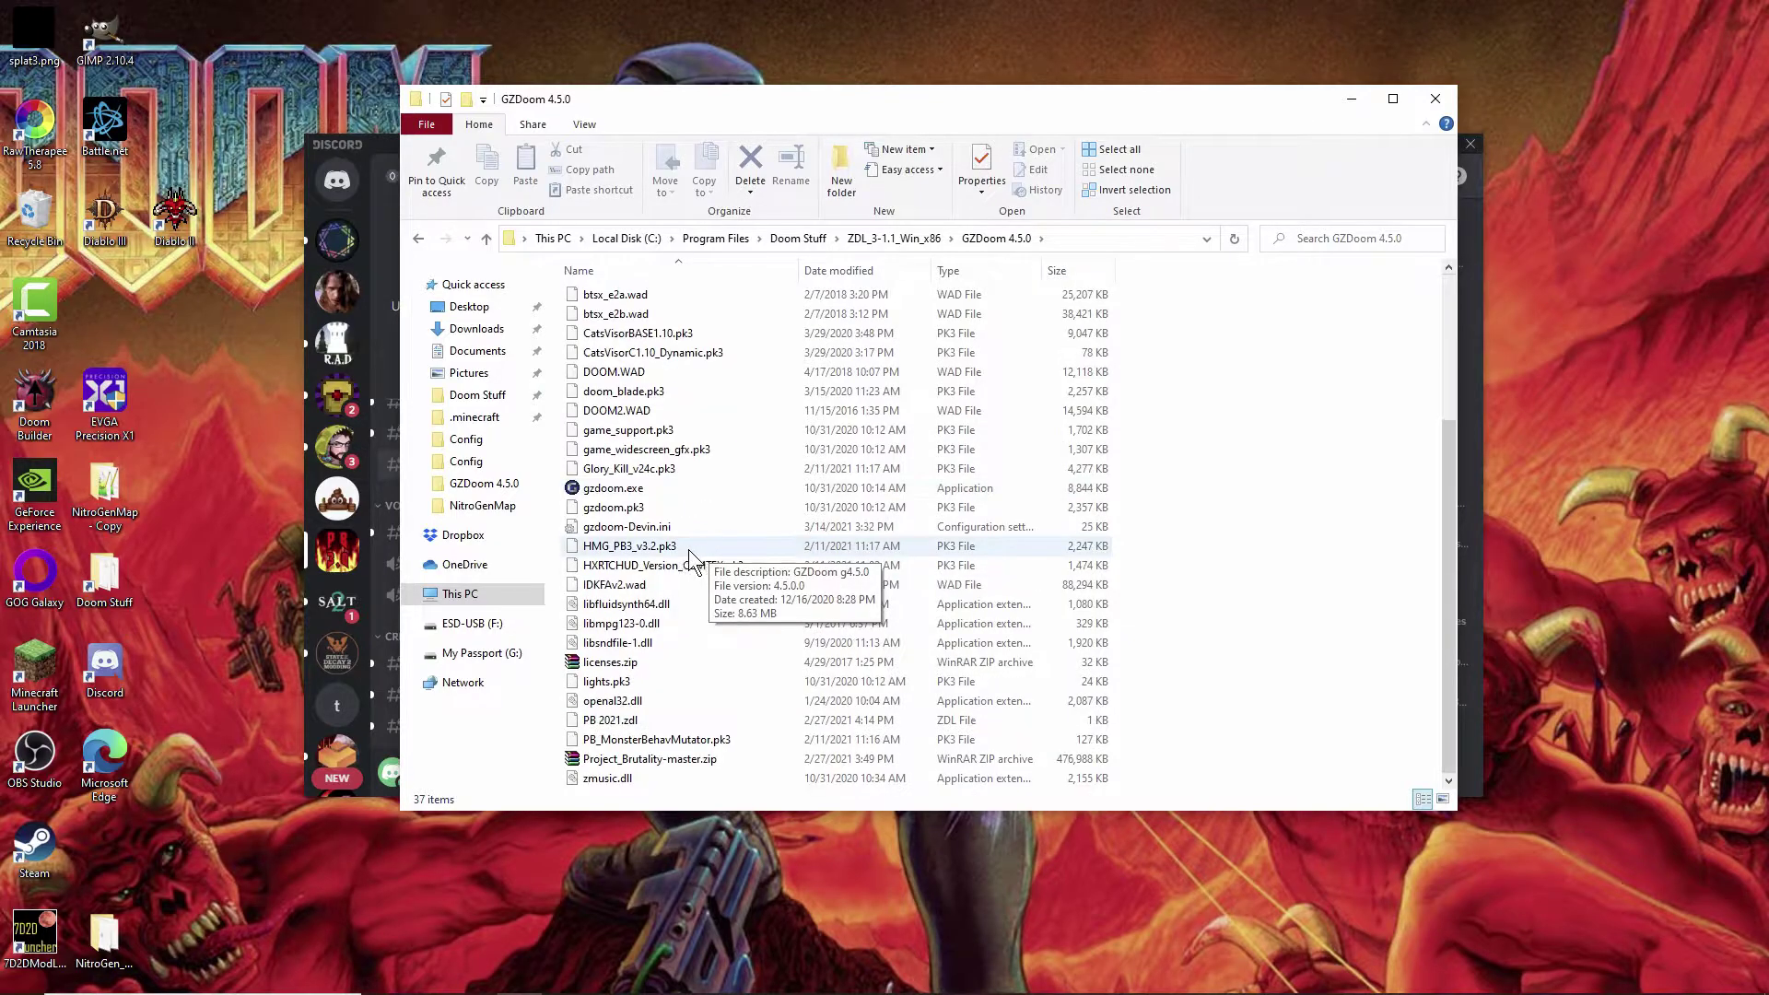
left_click(692, 759)
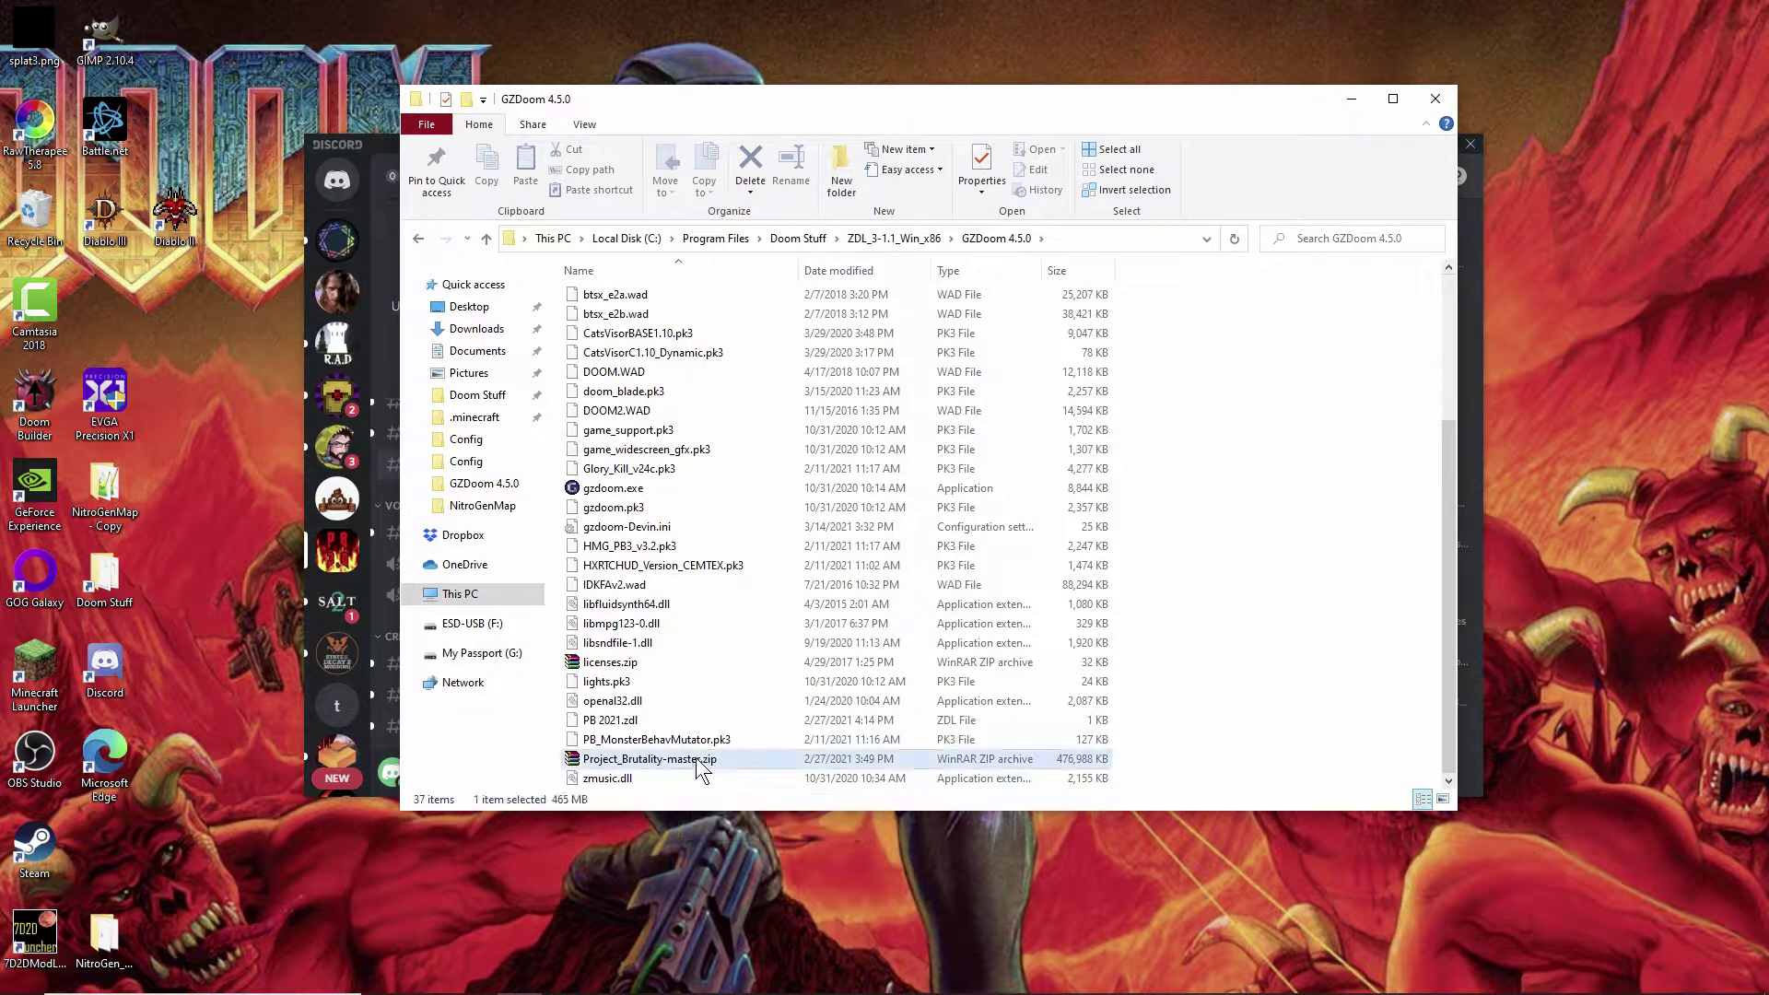
left_click(709, 759)
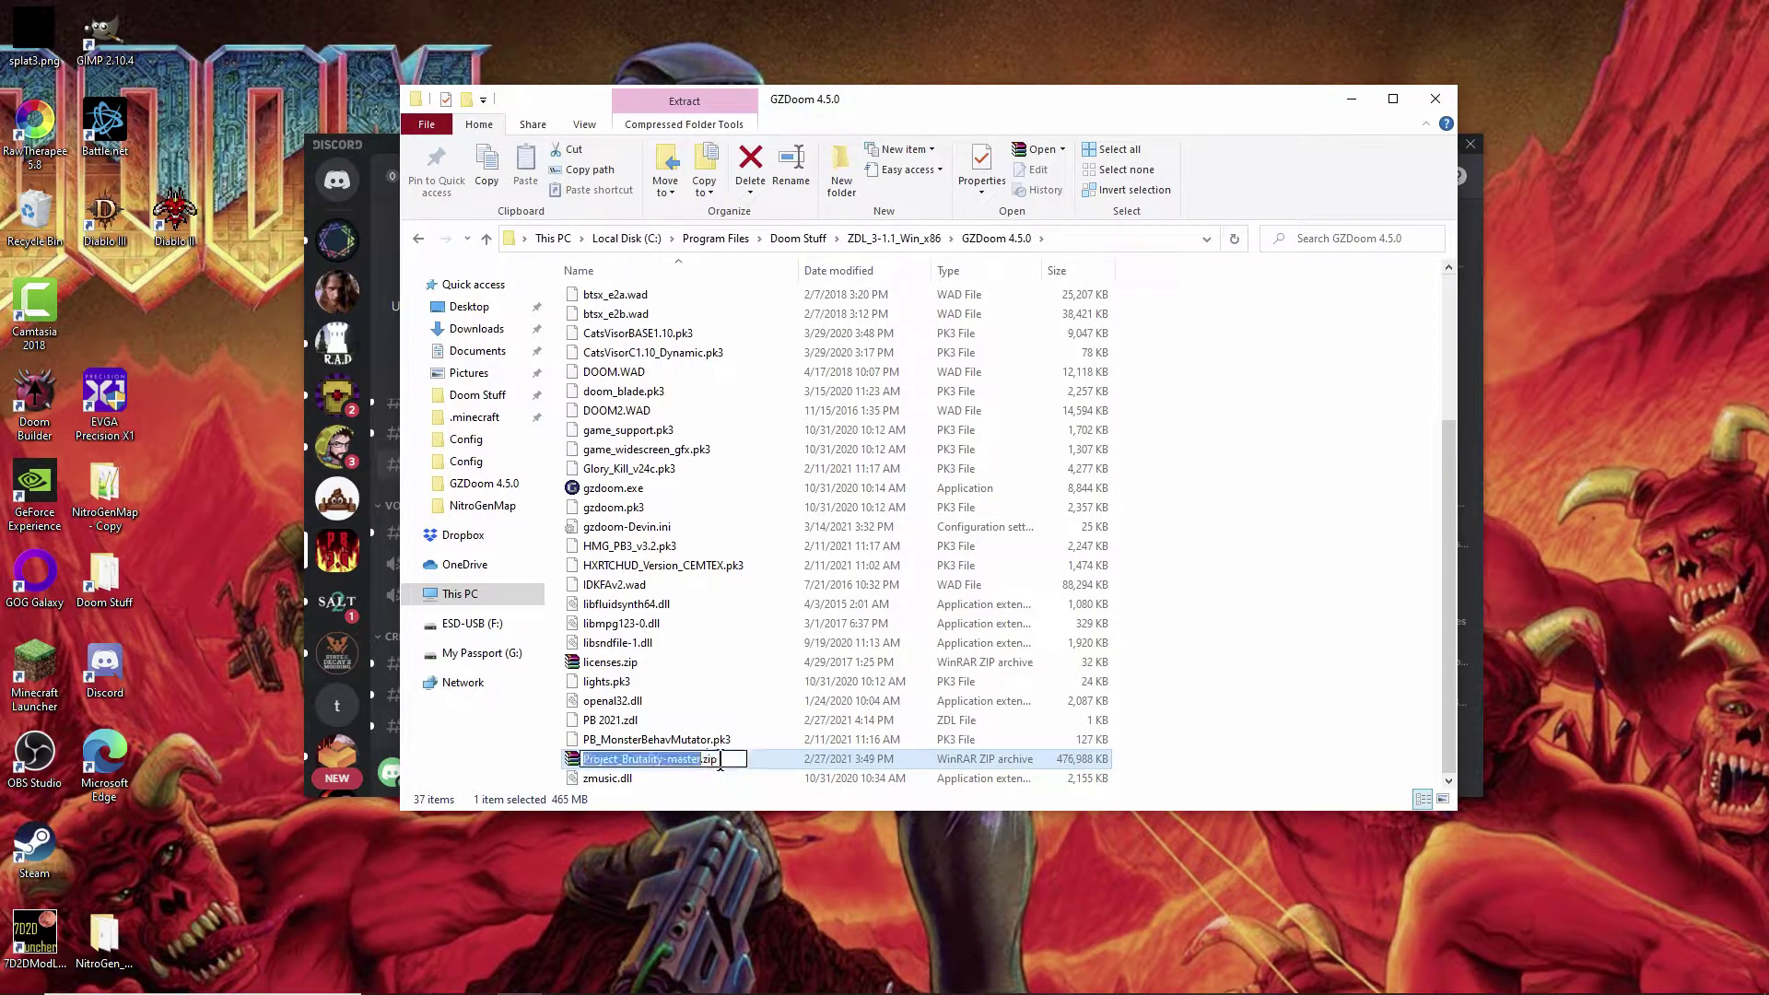
left_click(720, 759)
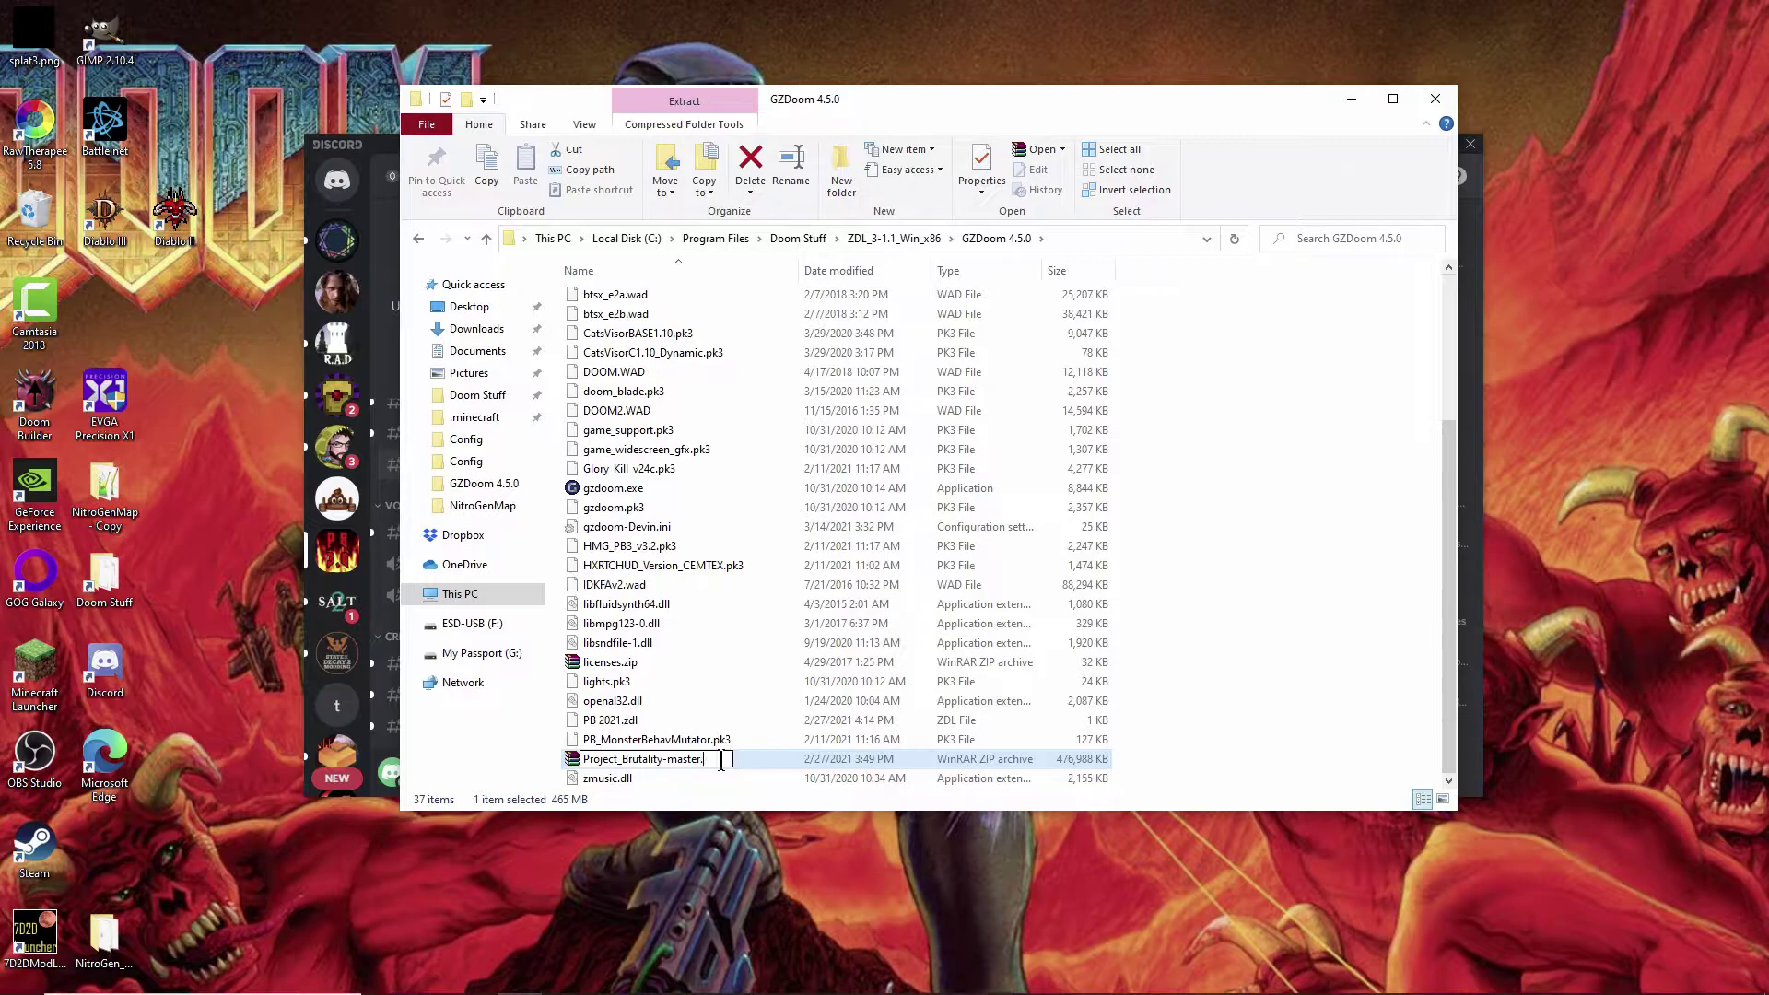
type("pk3")
key("Return")
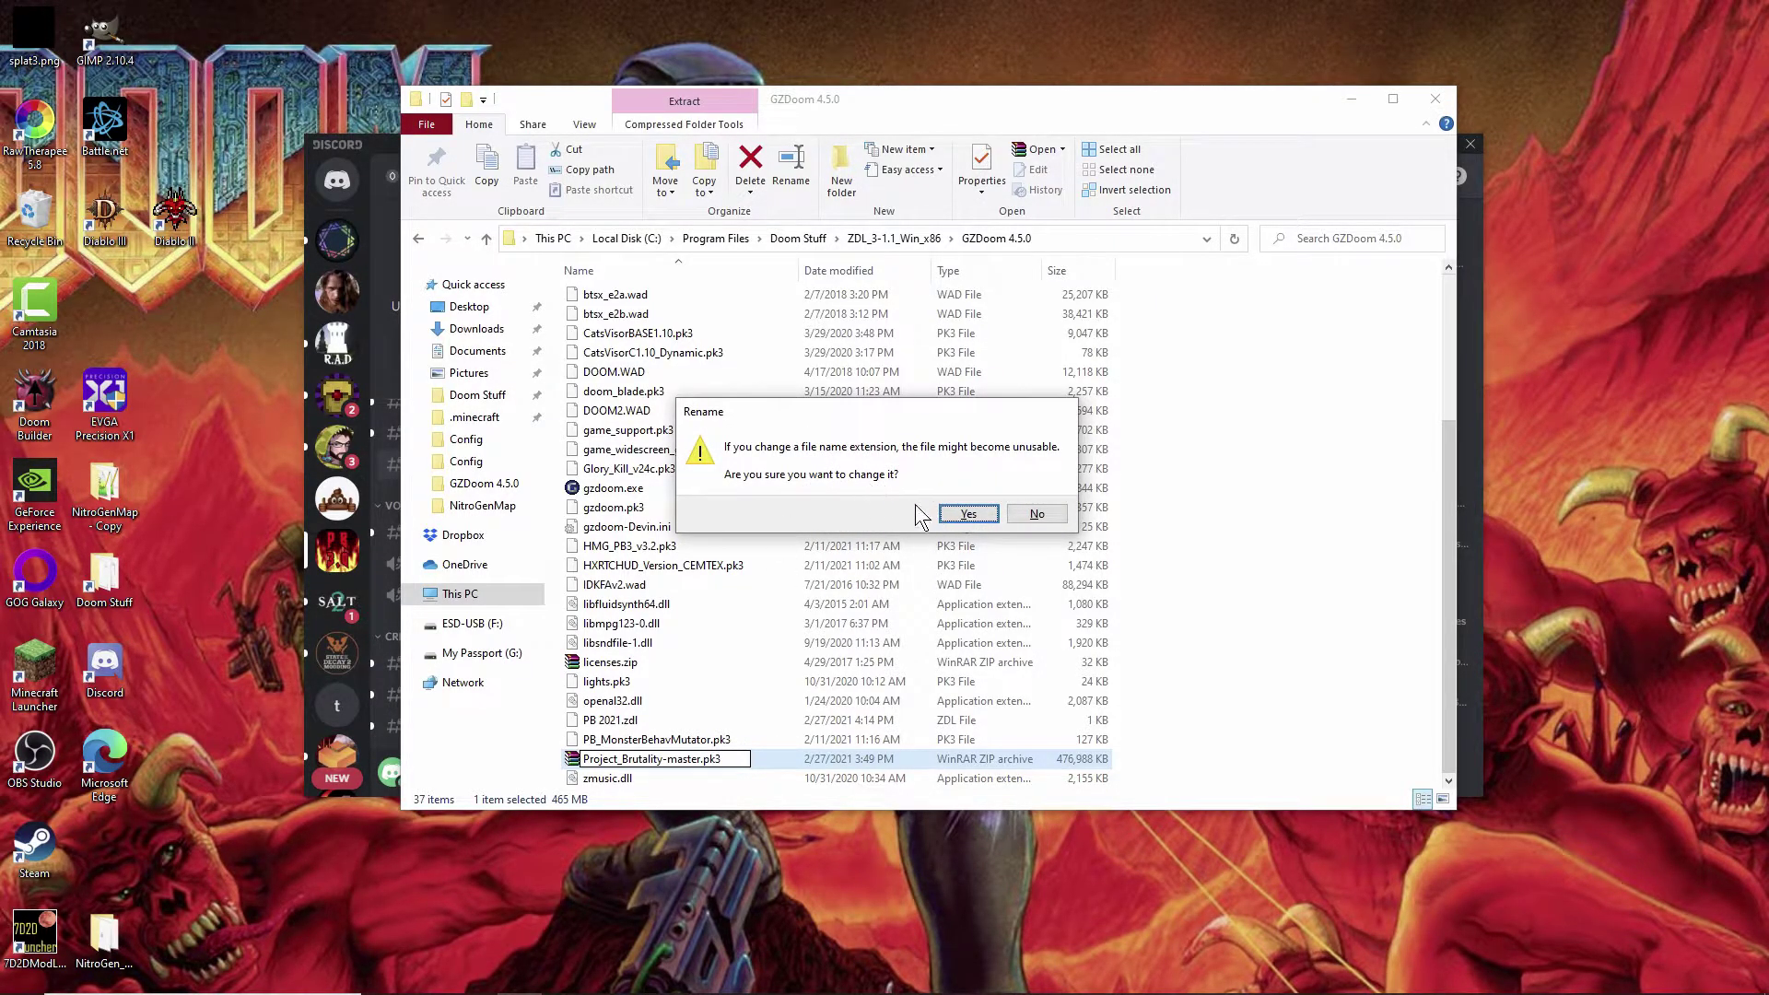
left_click(967, 513)
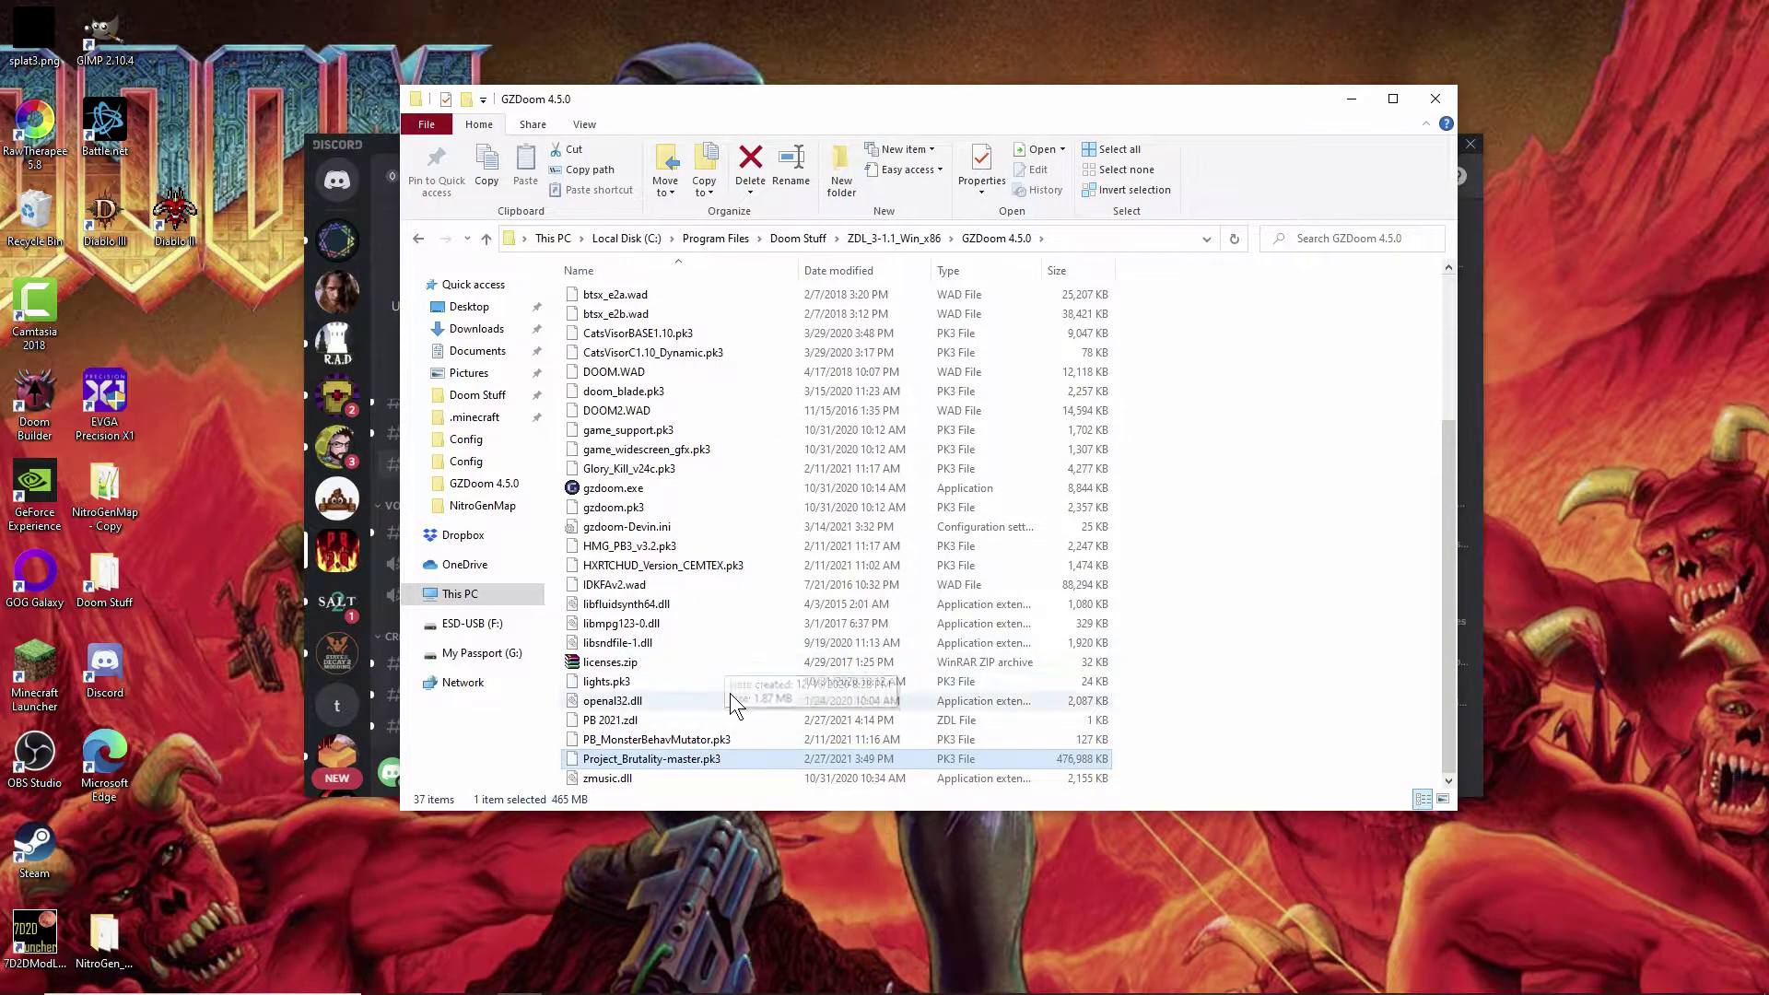
- Return to the ZDL_3-1.1_Win_x86 folder and start the ZDL launcher from it
scroll(732, 530, "up", 4)
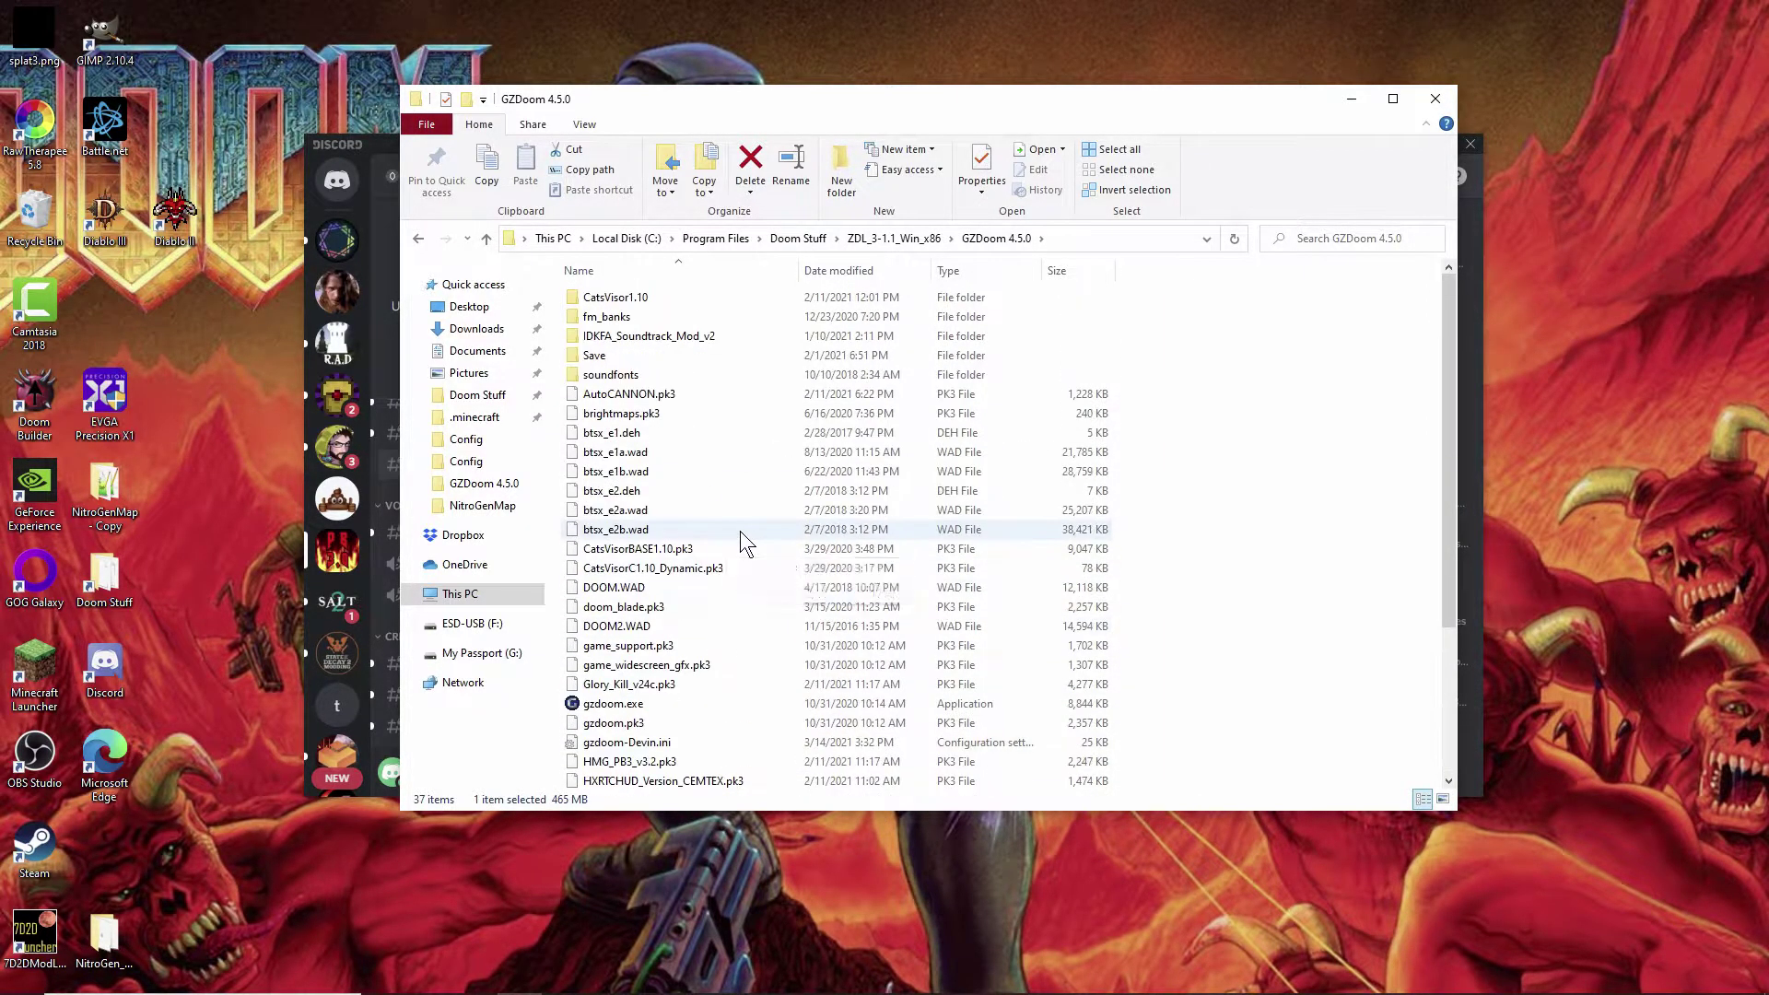
left_click(919, 238)
double_click(619, 394)
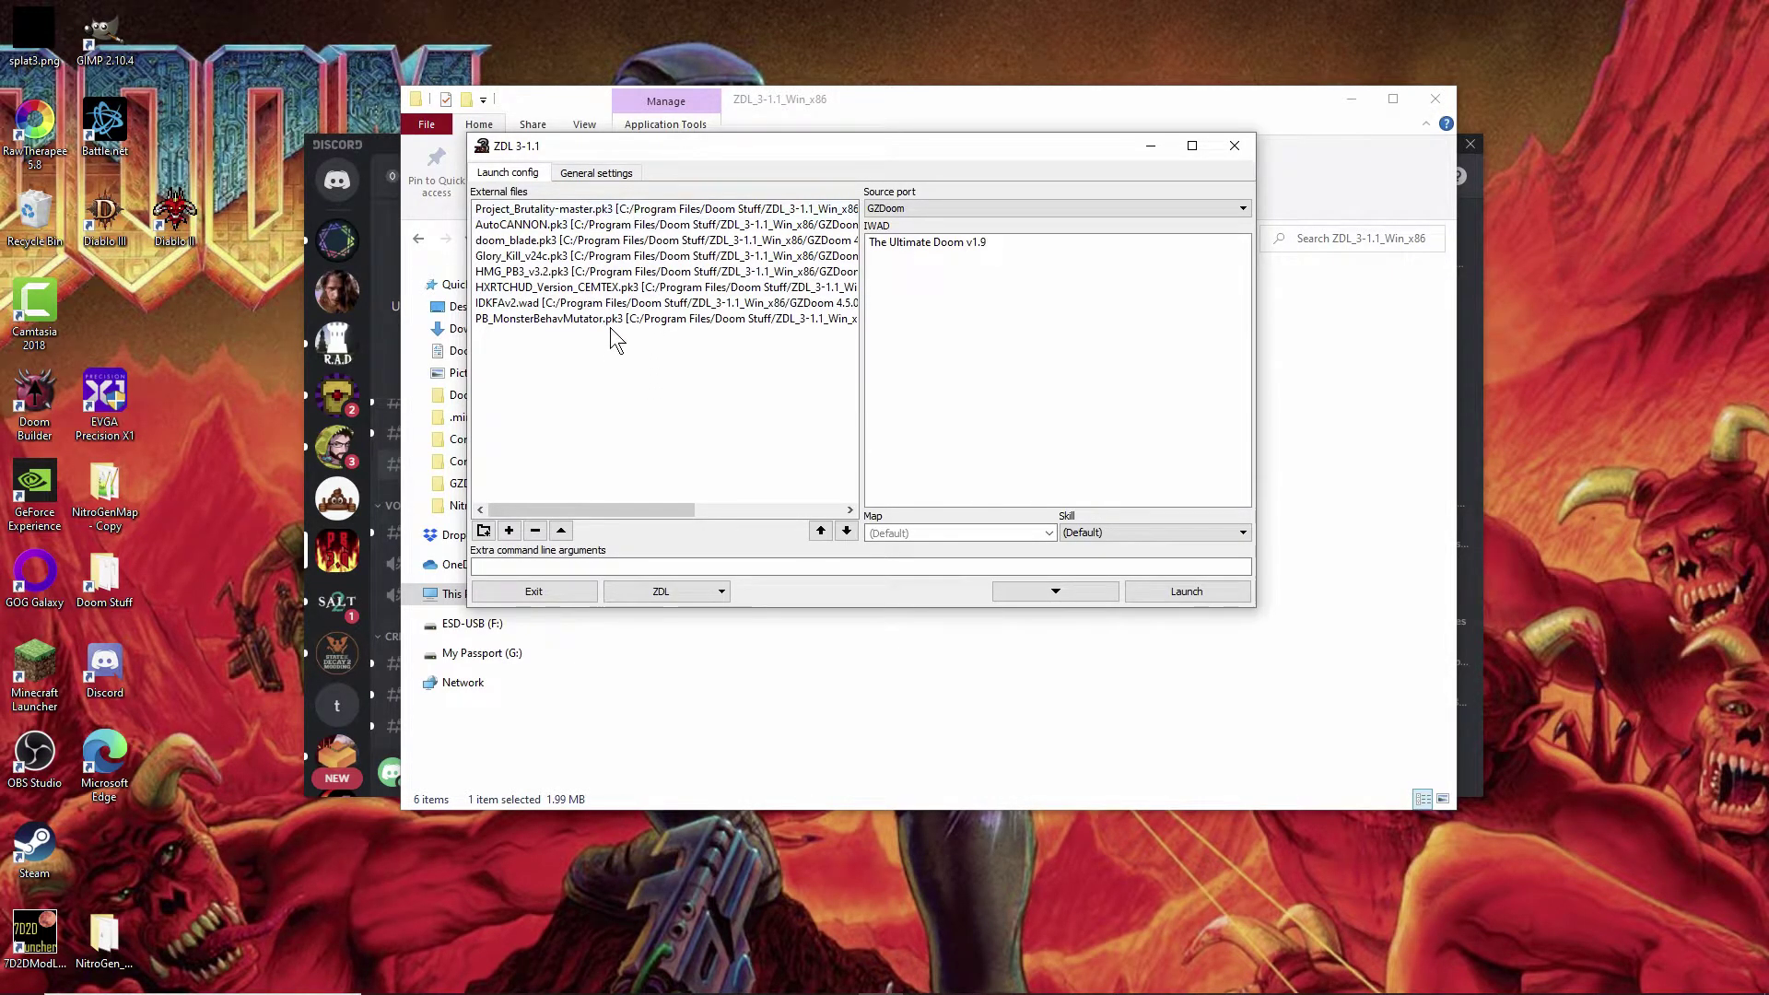
- View the general settings and check which executable can be added as a source port, without adding one
left_click(619, 177)
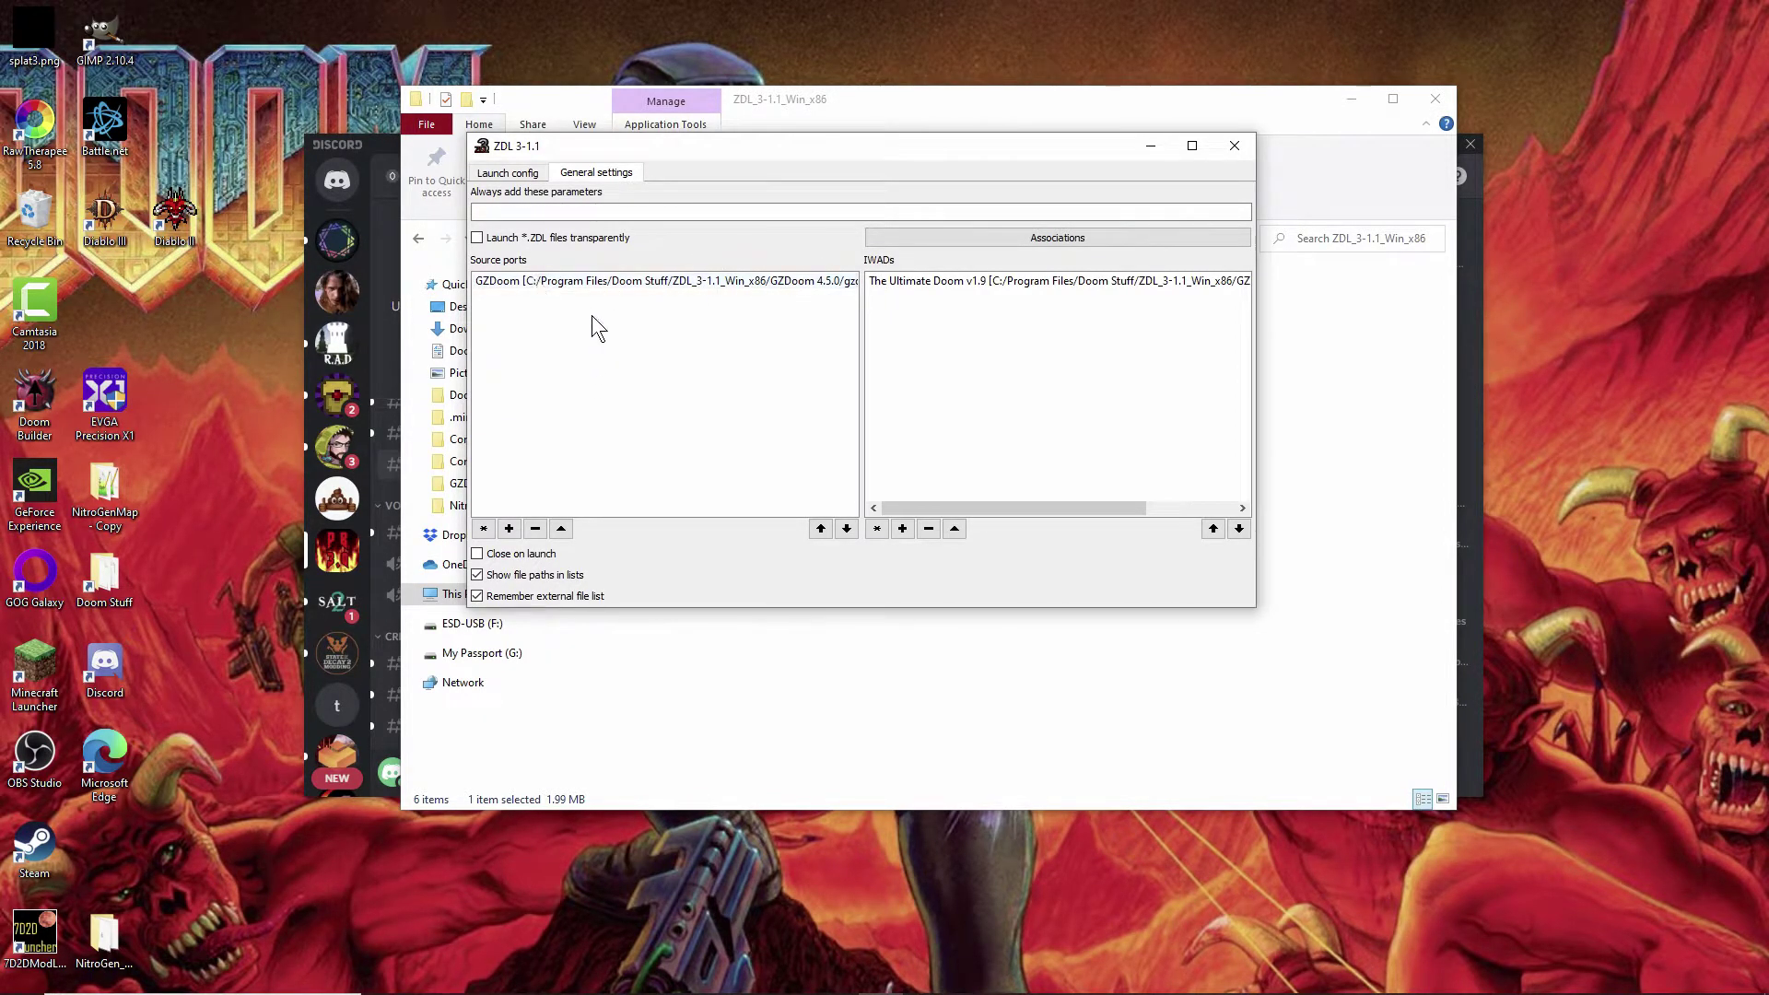
left_click(510, 529)
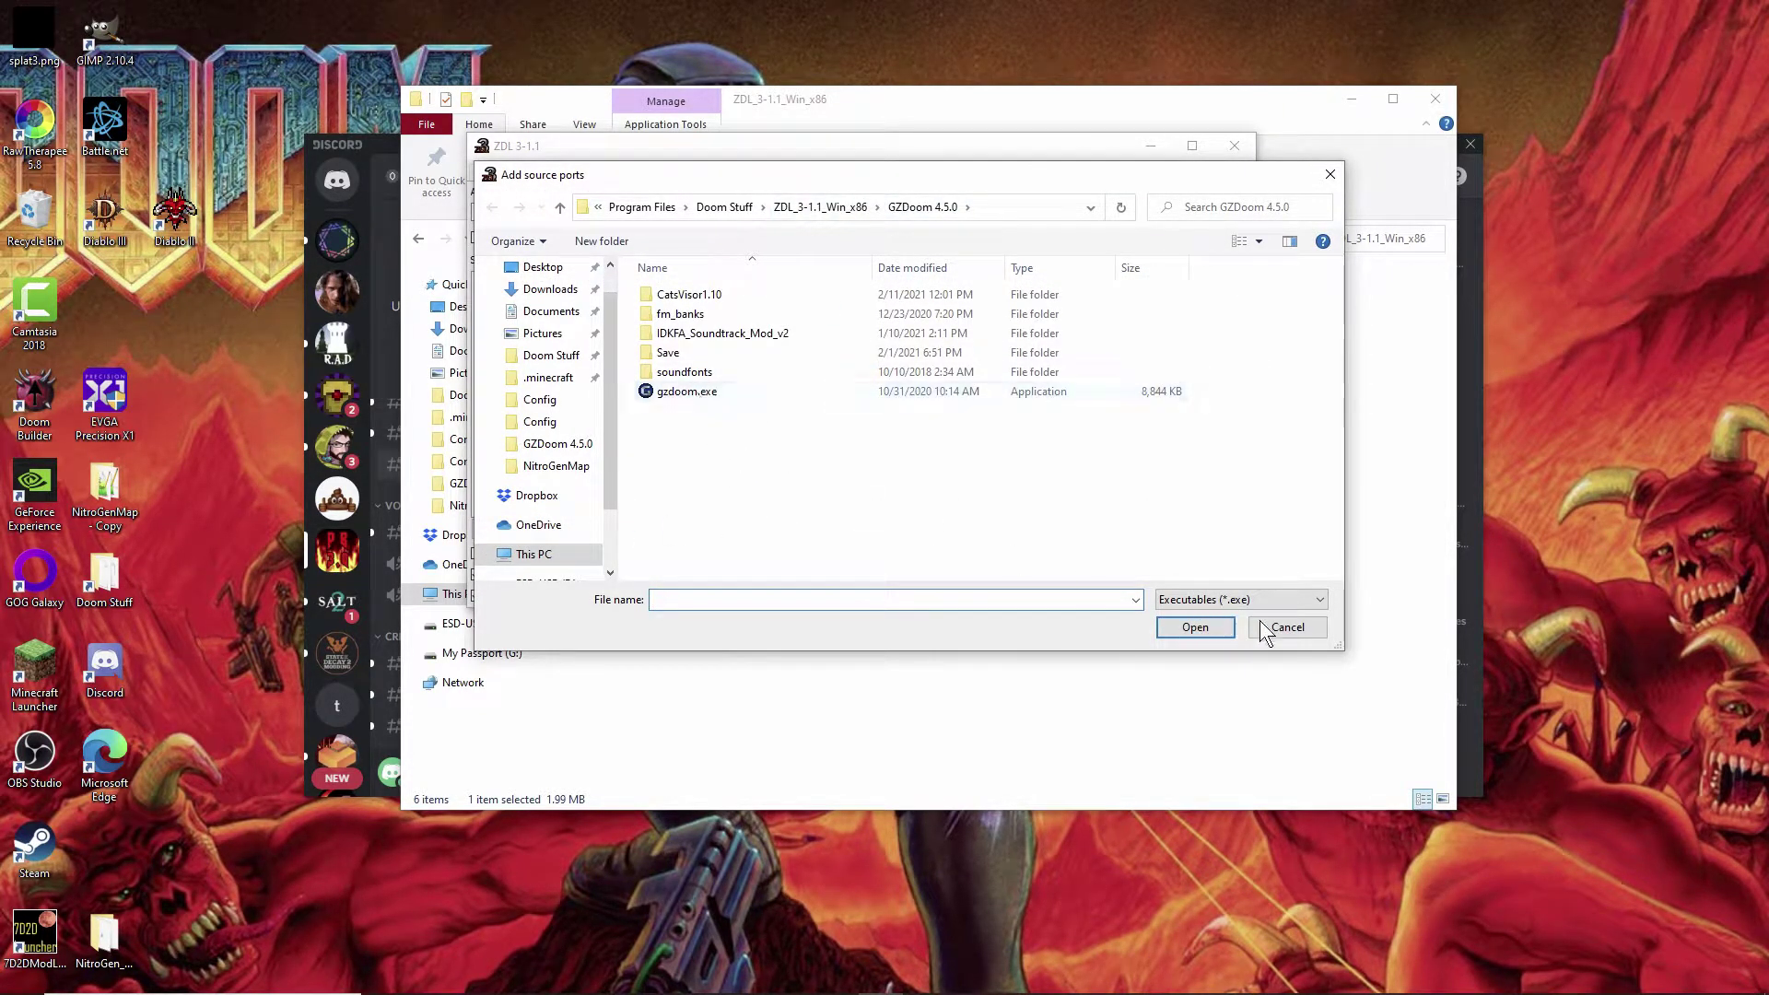
left_click(1291, 633)
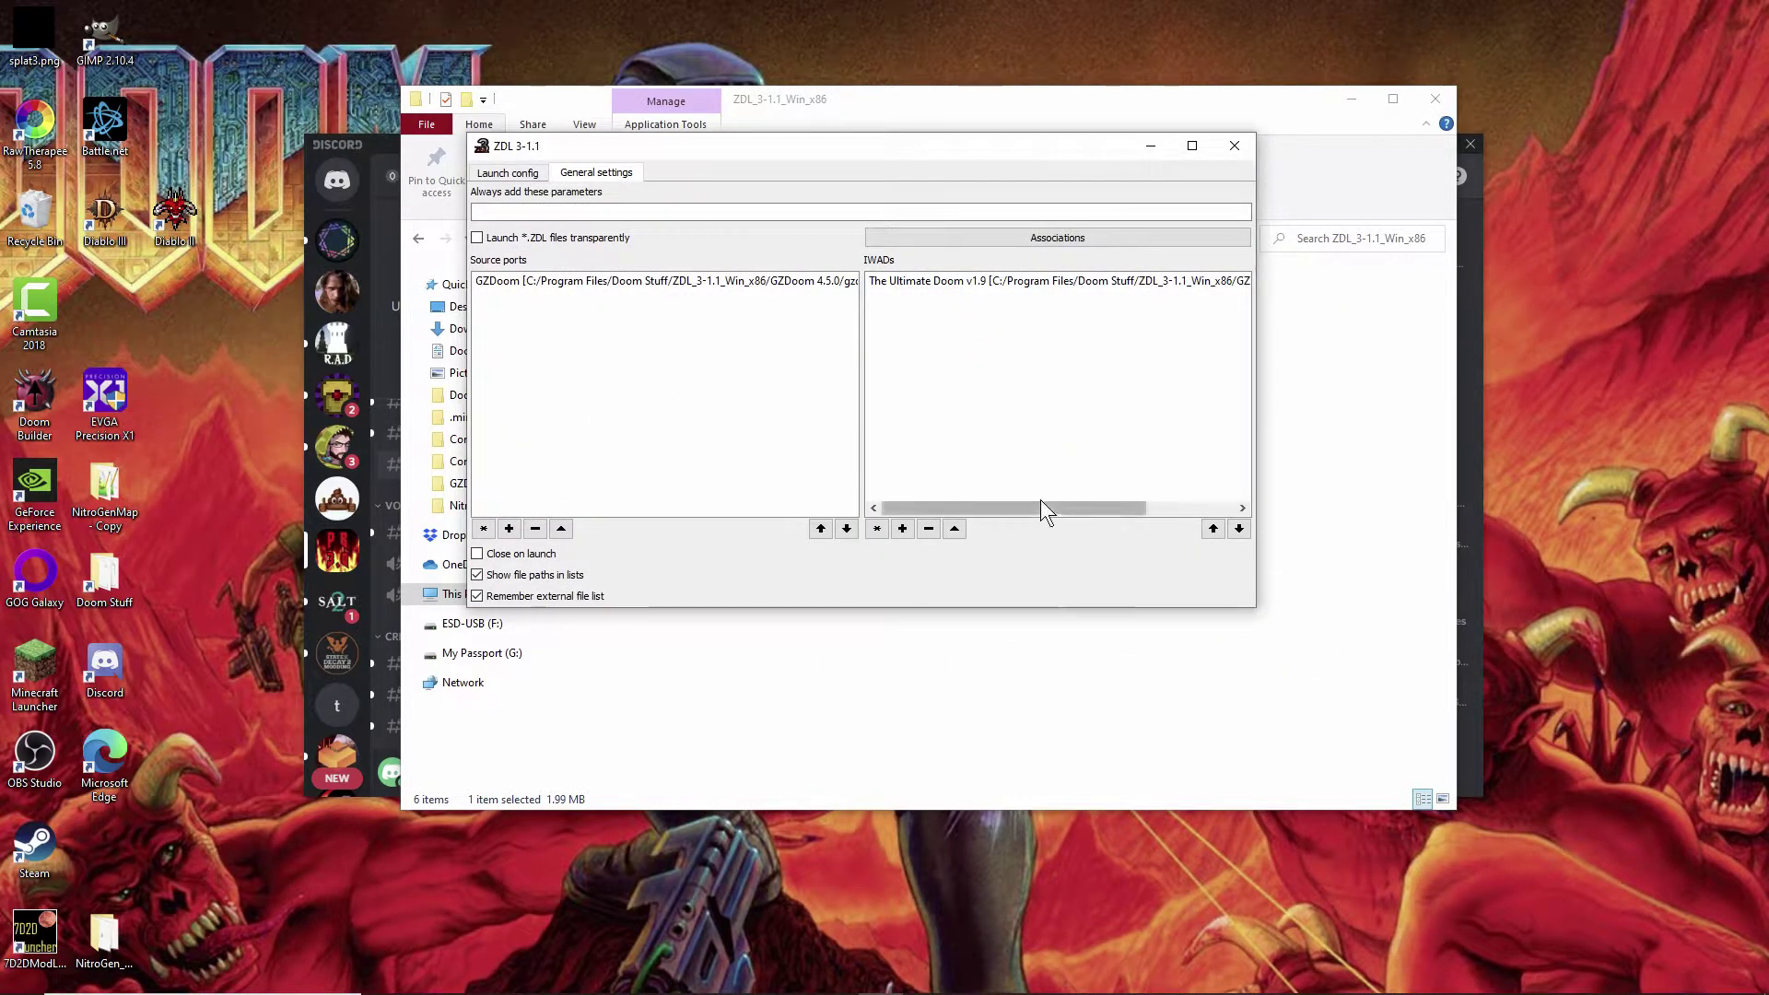
- Inspect the full file path of The Ultimate Doom v1.9 entry in the IWADs list
left_click_drag(1045, 506, 1188, 461)
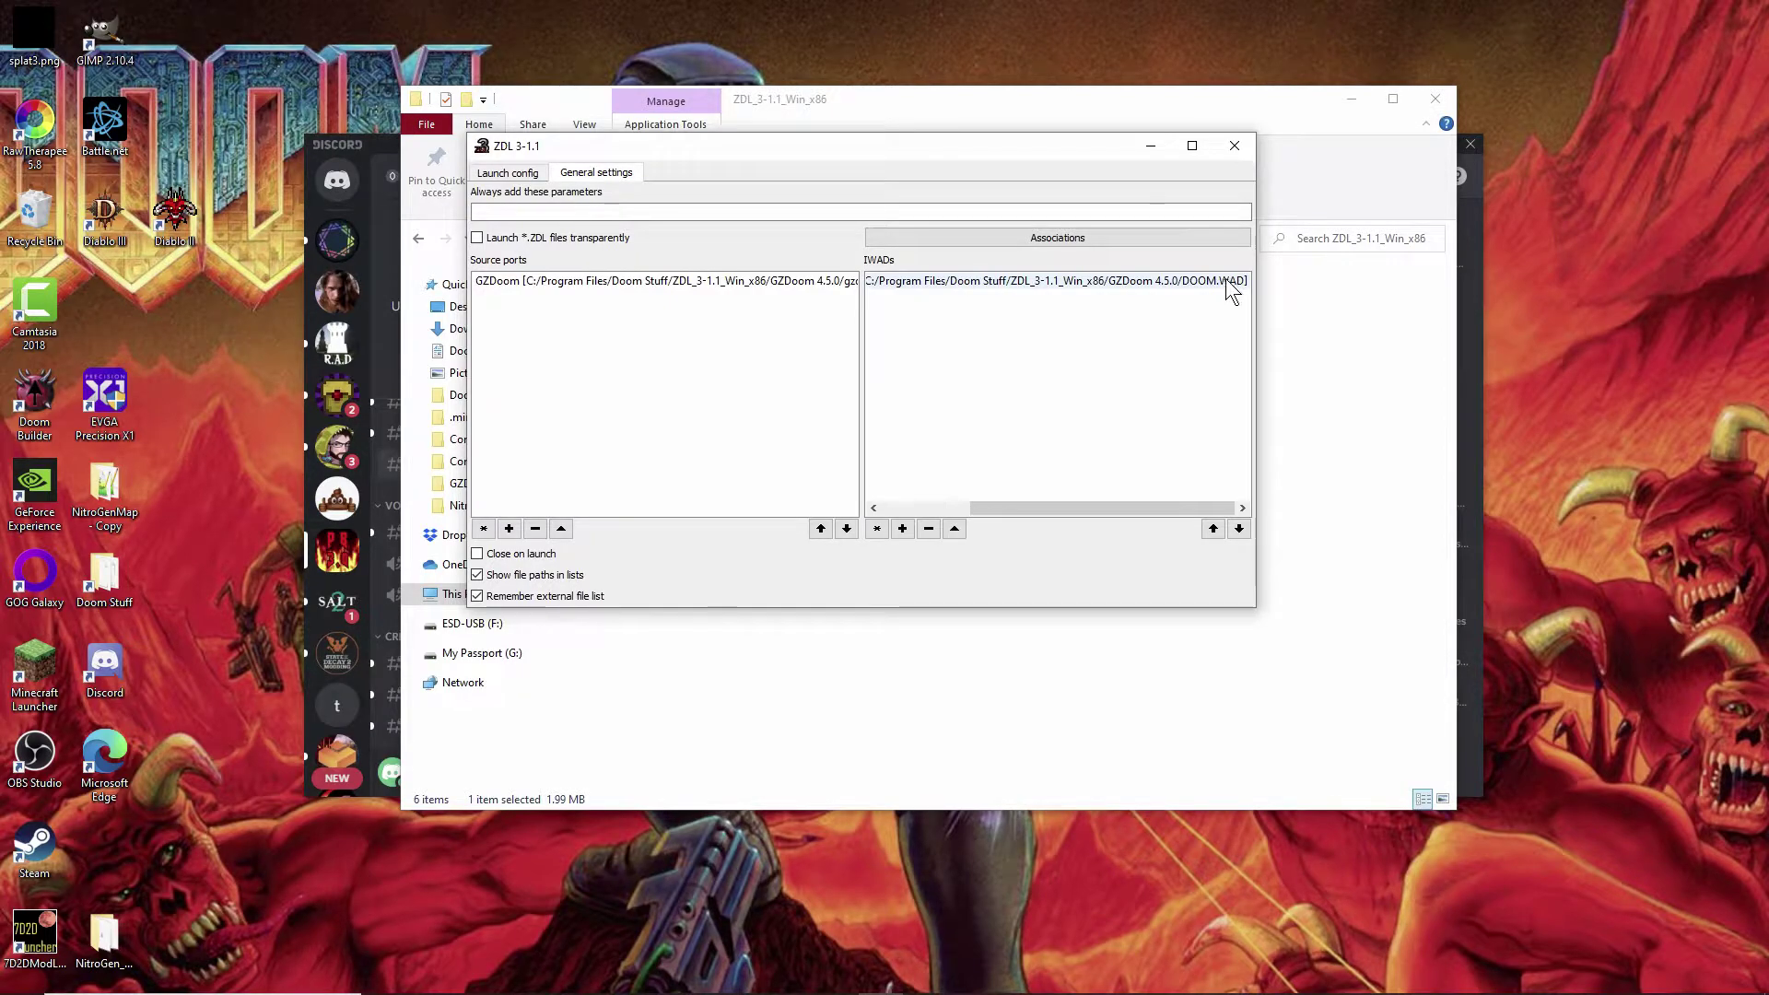
left_click_drag(1041, 505, 937, 508)
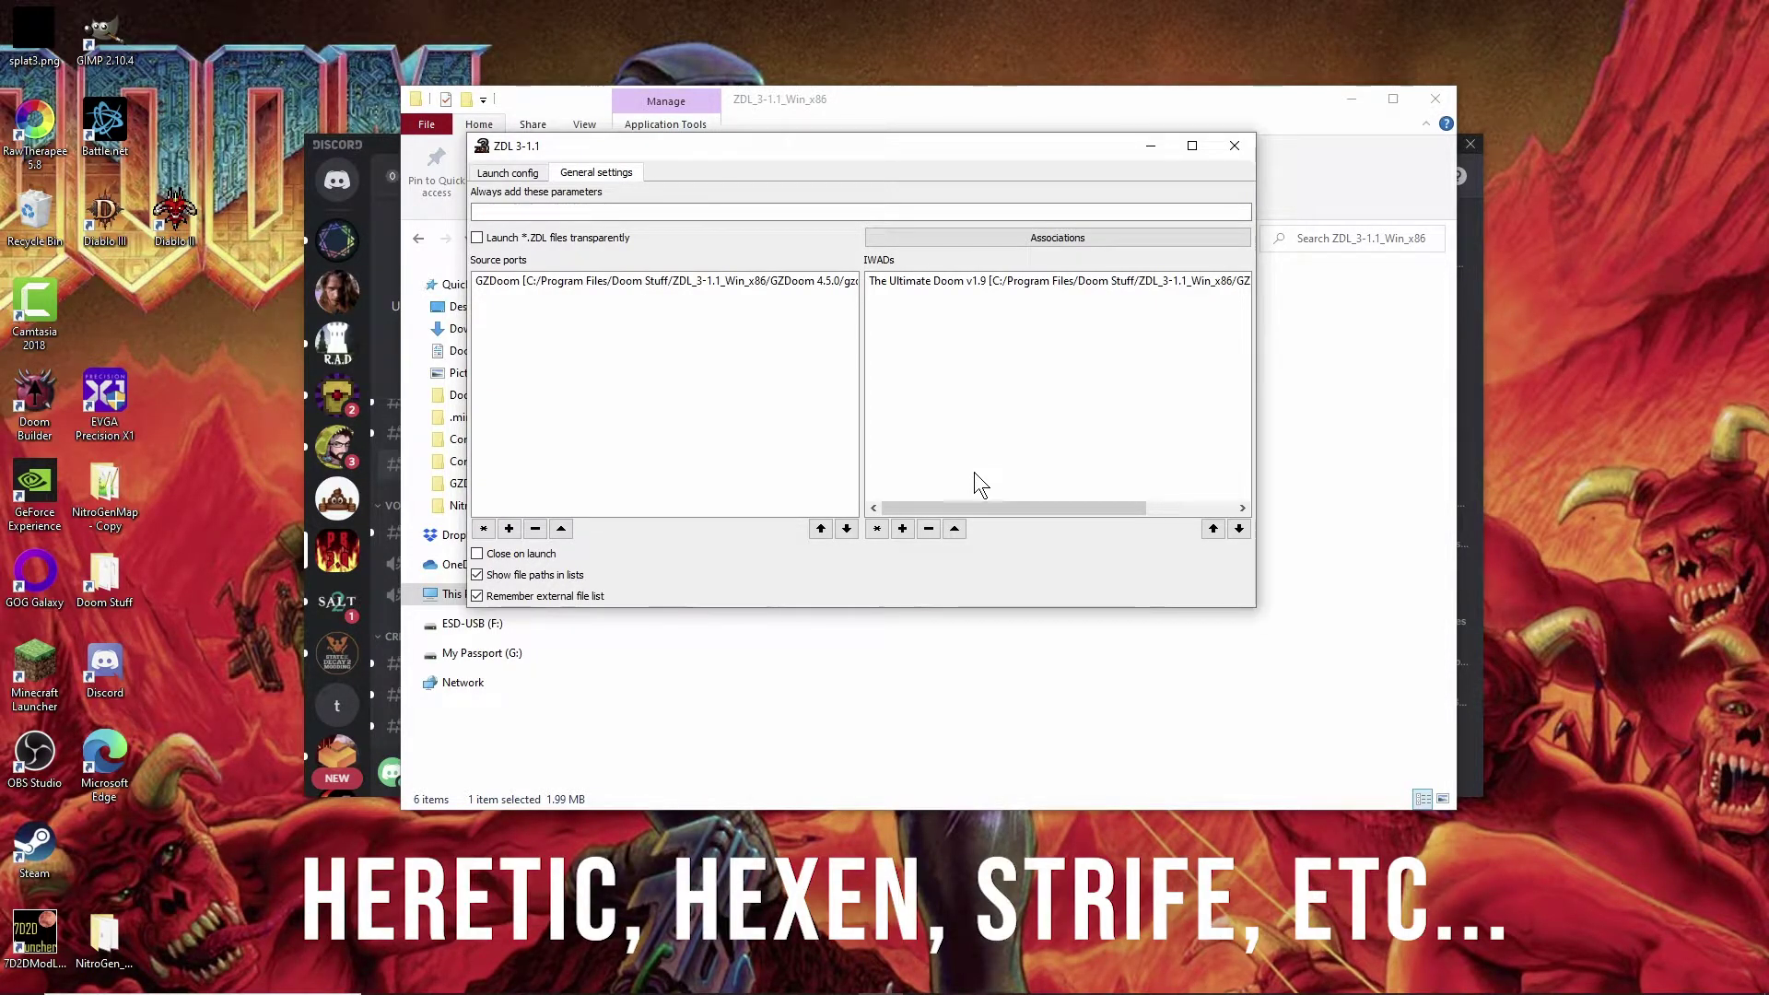
mouse_move(980, 506)
left_mouse_down()
mouse_move(1127, 511)
mouse_move(963, 497)
left_mouse_up()
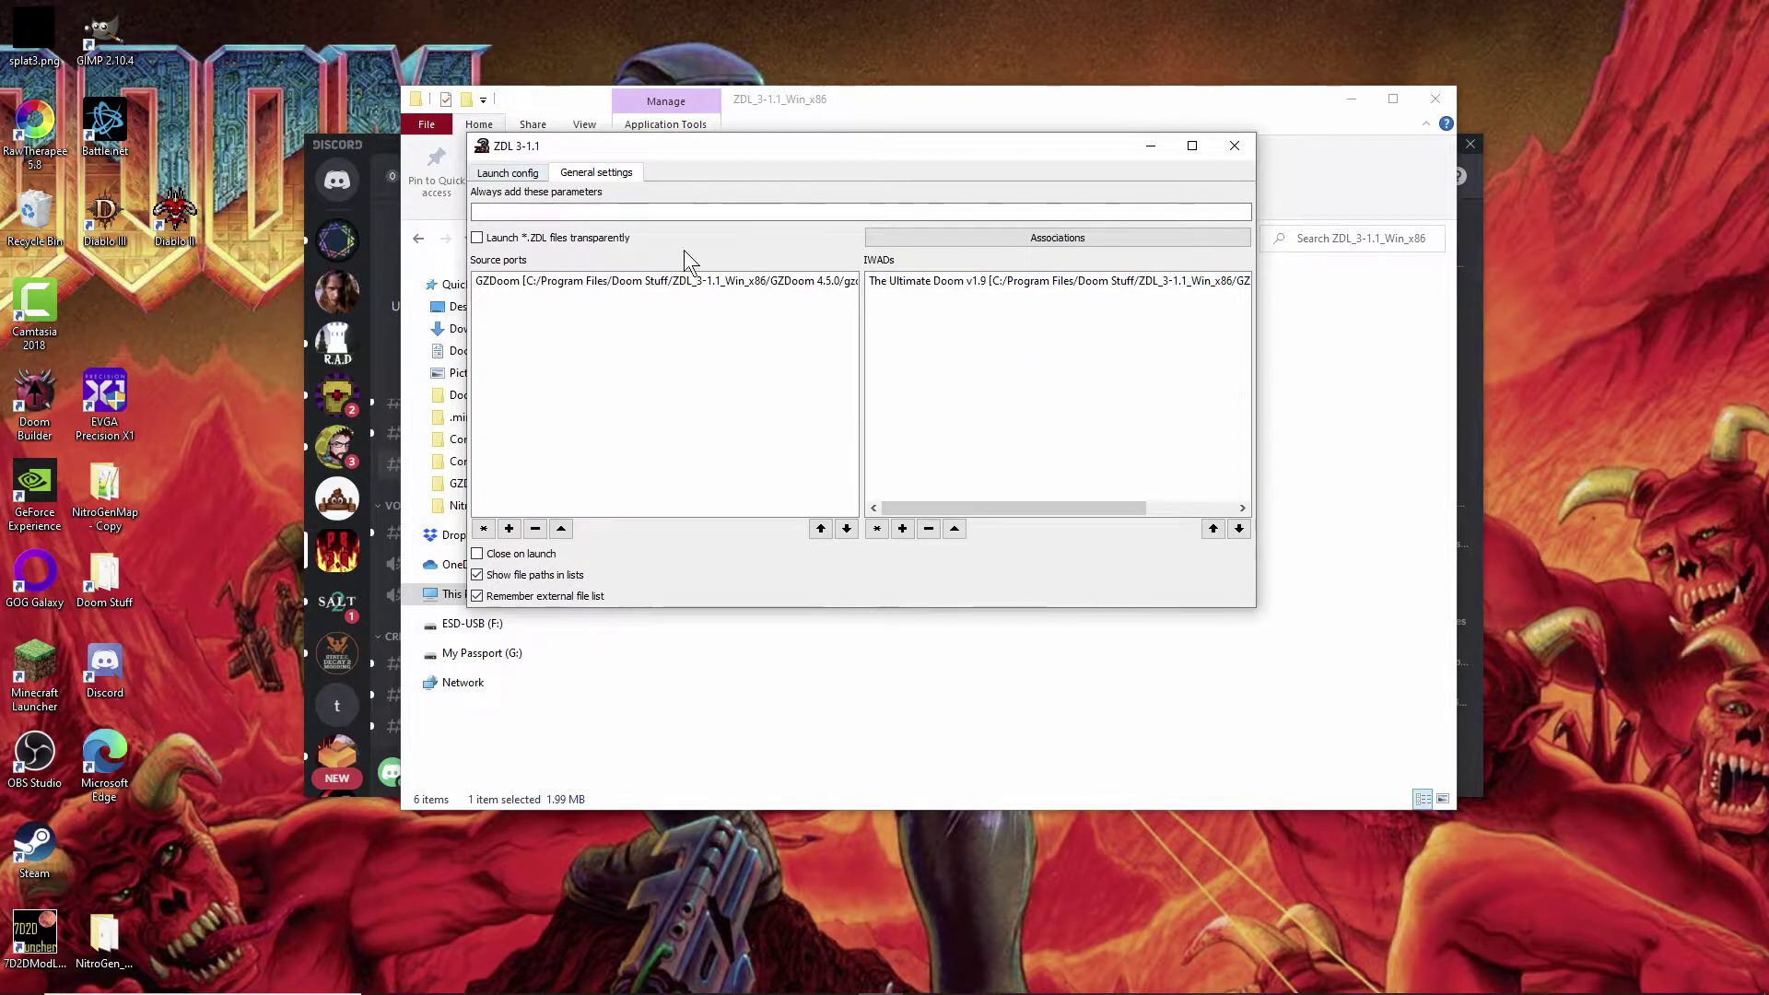
left_click_drag(964, 505, 1149, 522)
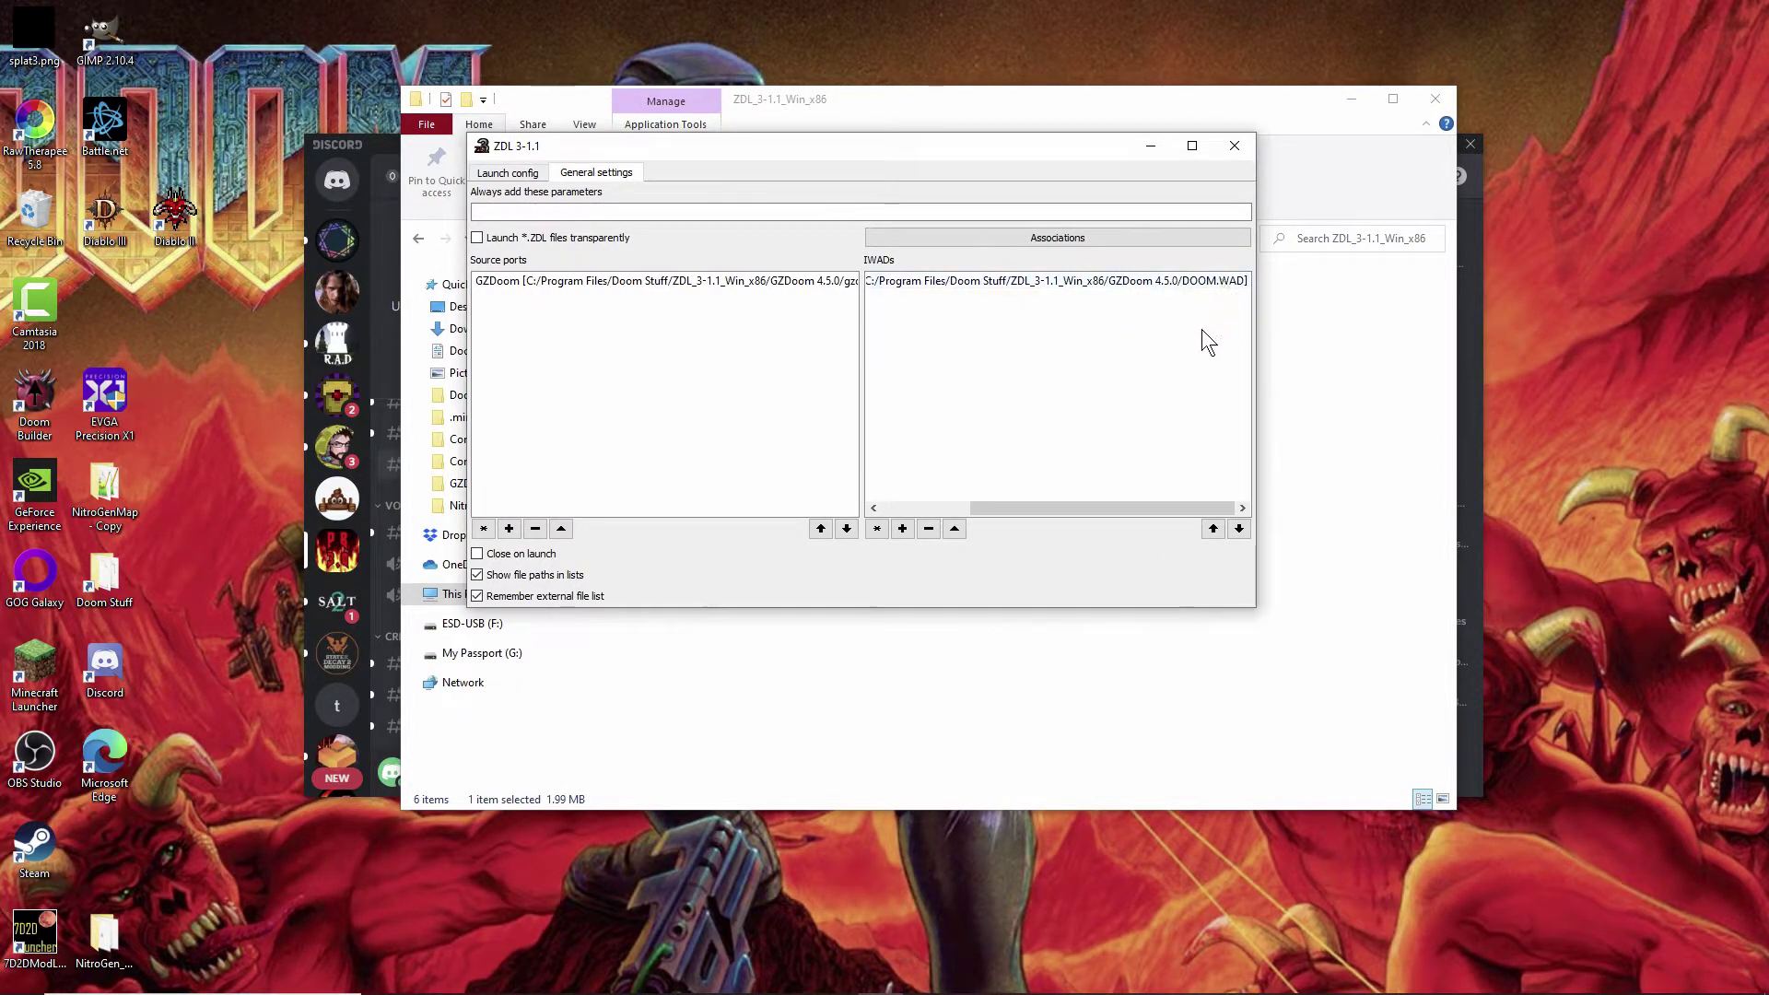
left_click_drag(1148, 511, 1050, 512)
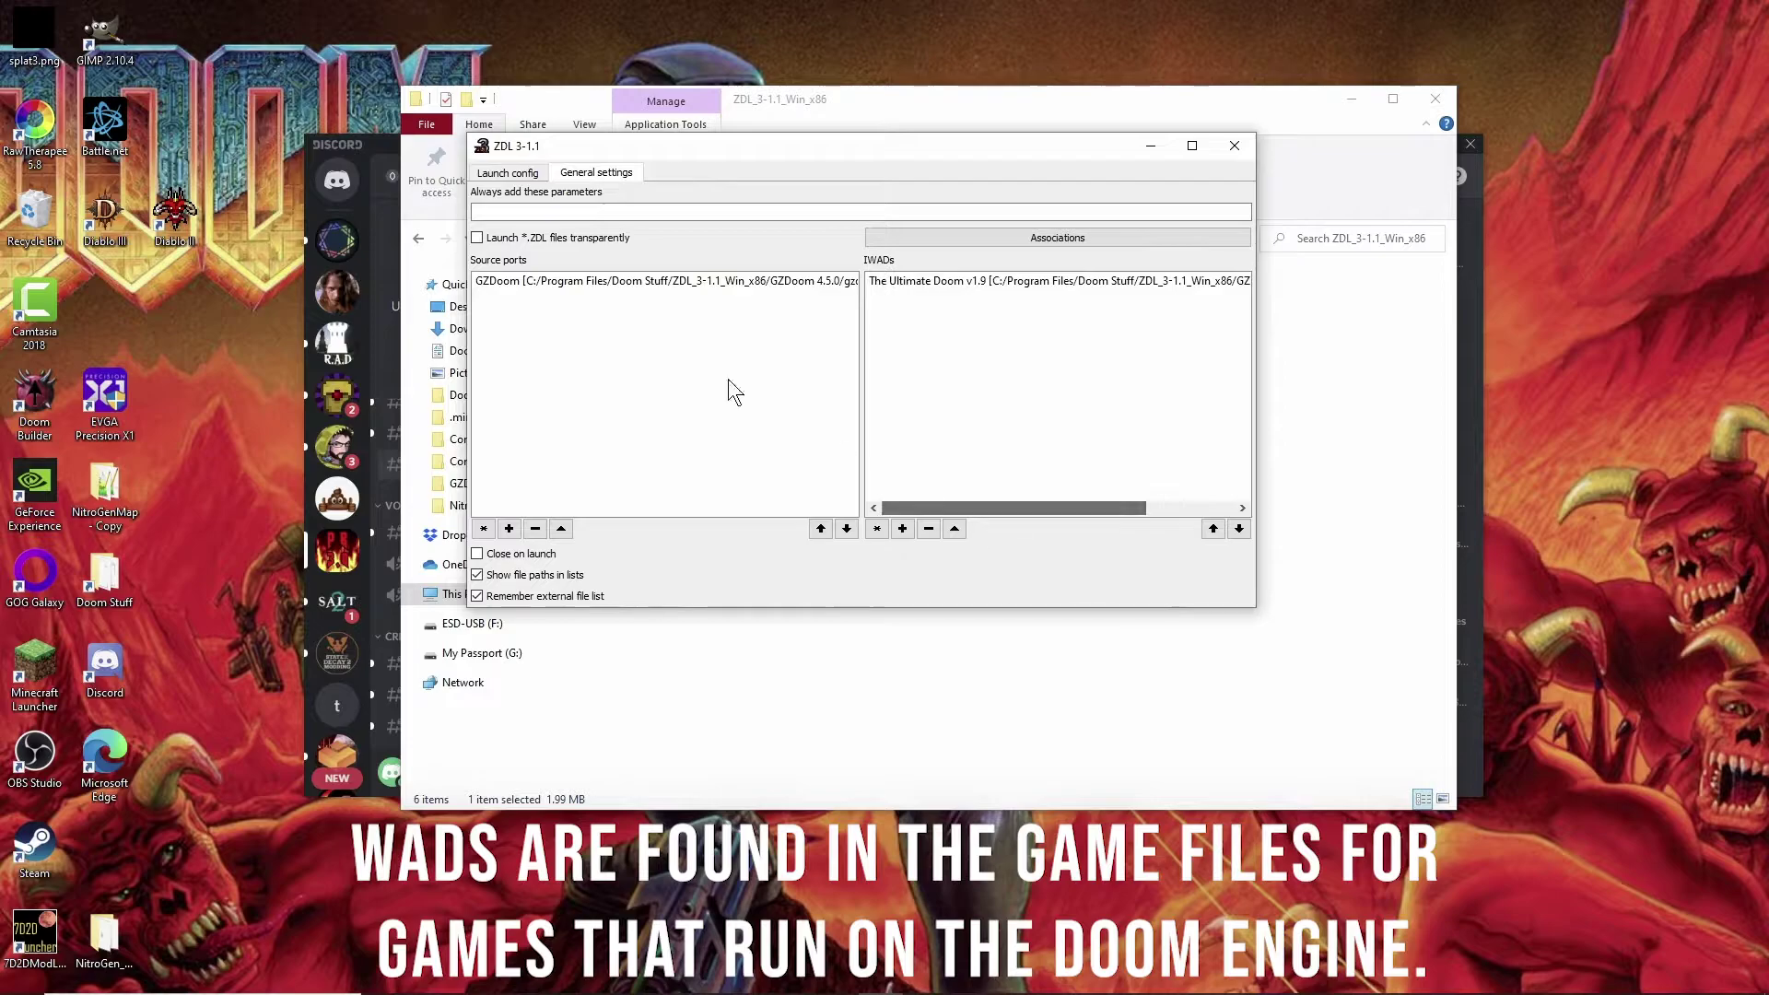
- Return to the launch configuration and view the file selection for adding external mod files, without adding any
left_click(518, 177)
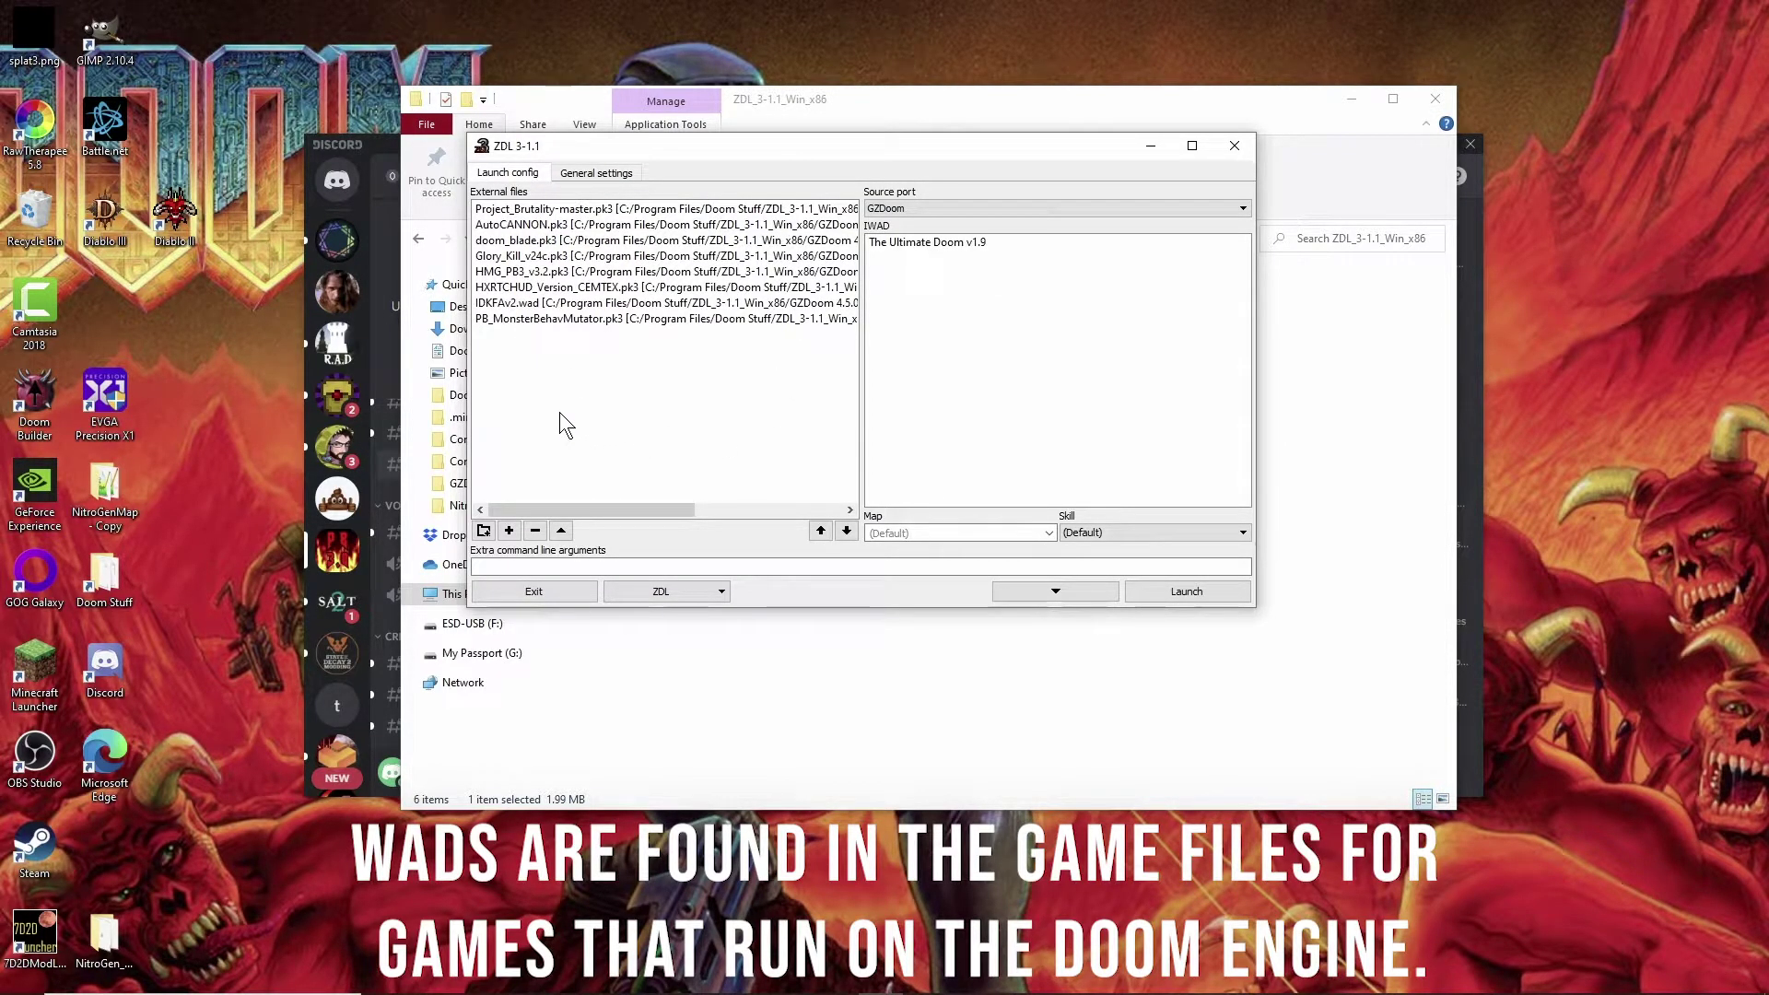
left_click(510, 532)
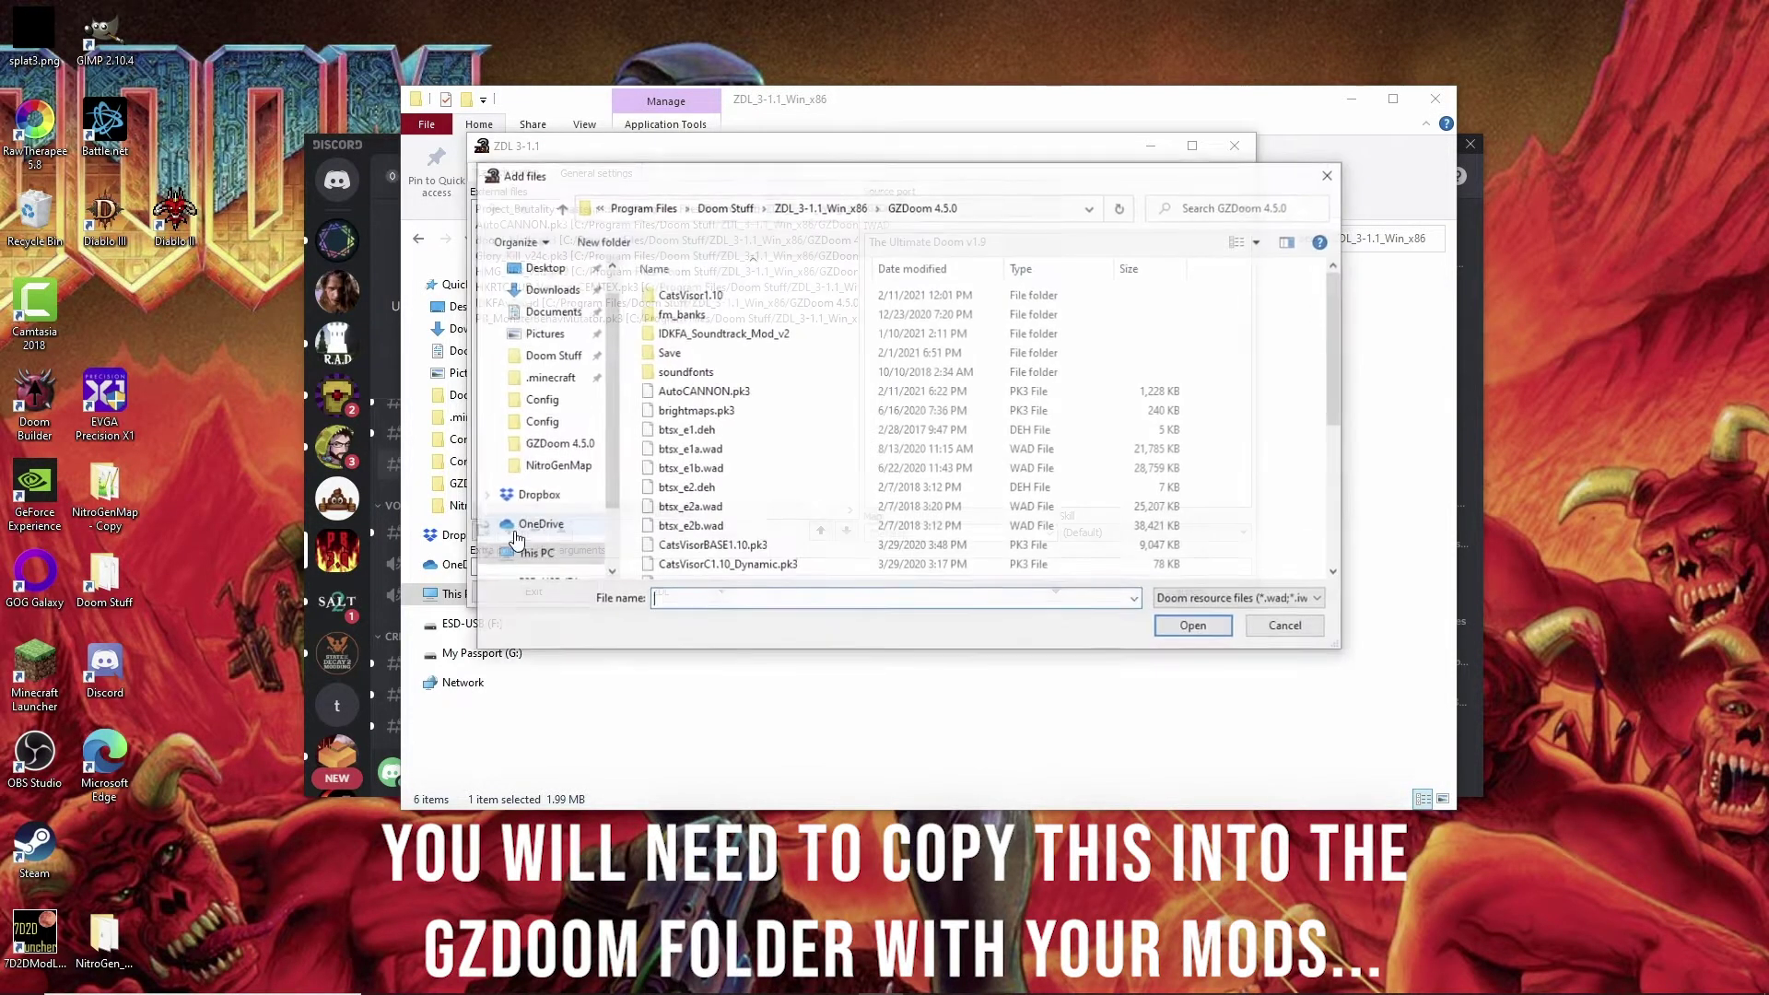
left_click(1281, 627)
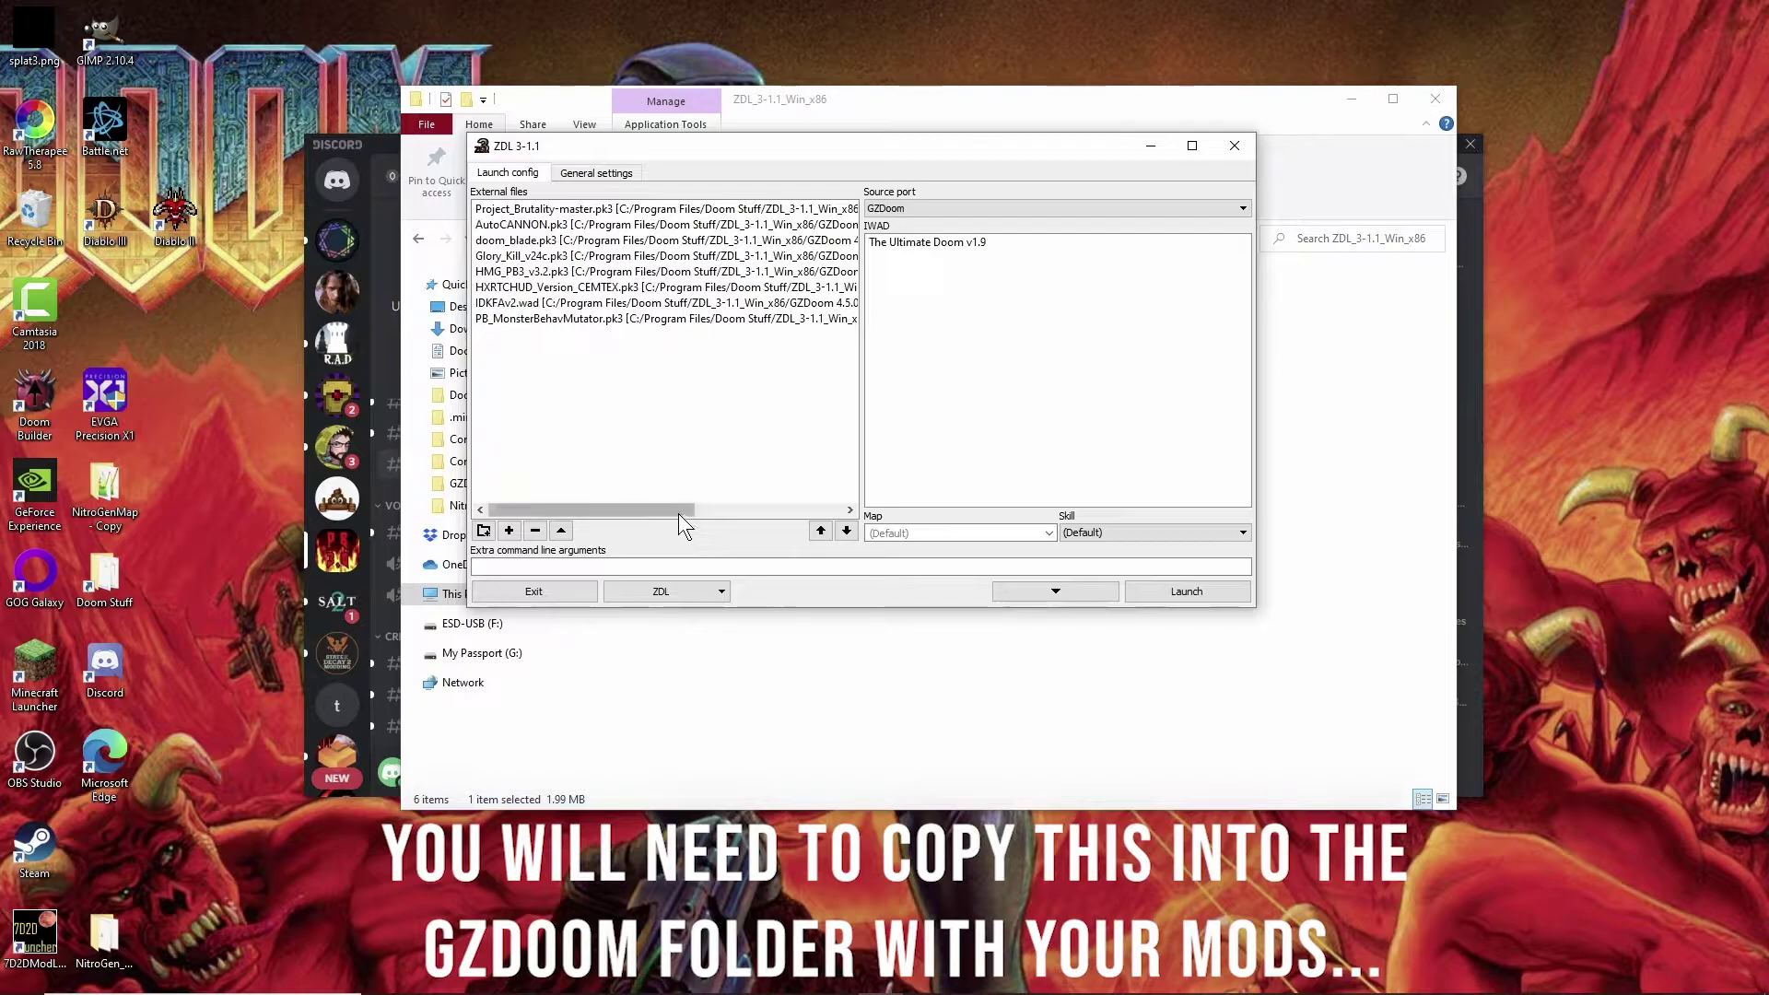
left_click(634, 210)
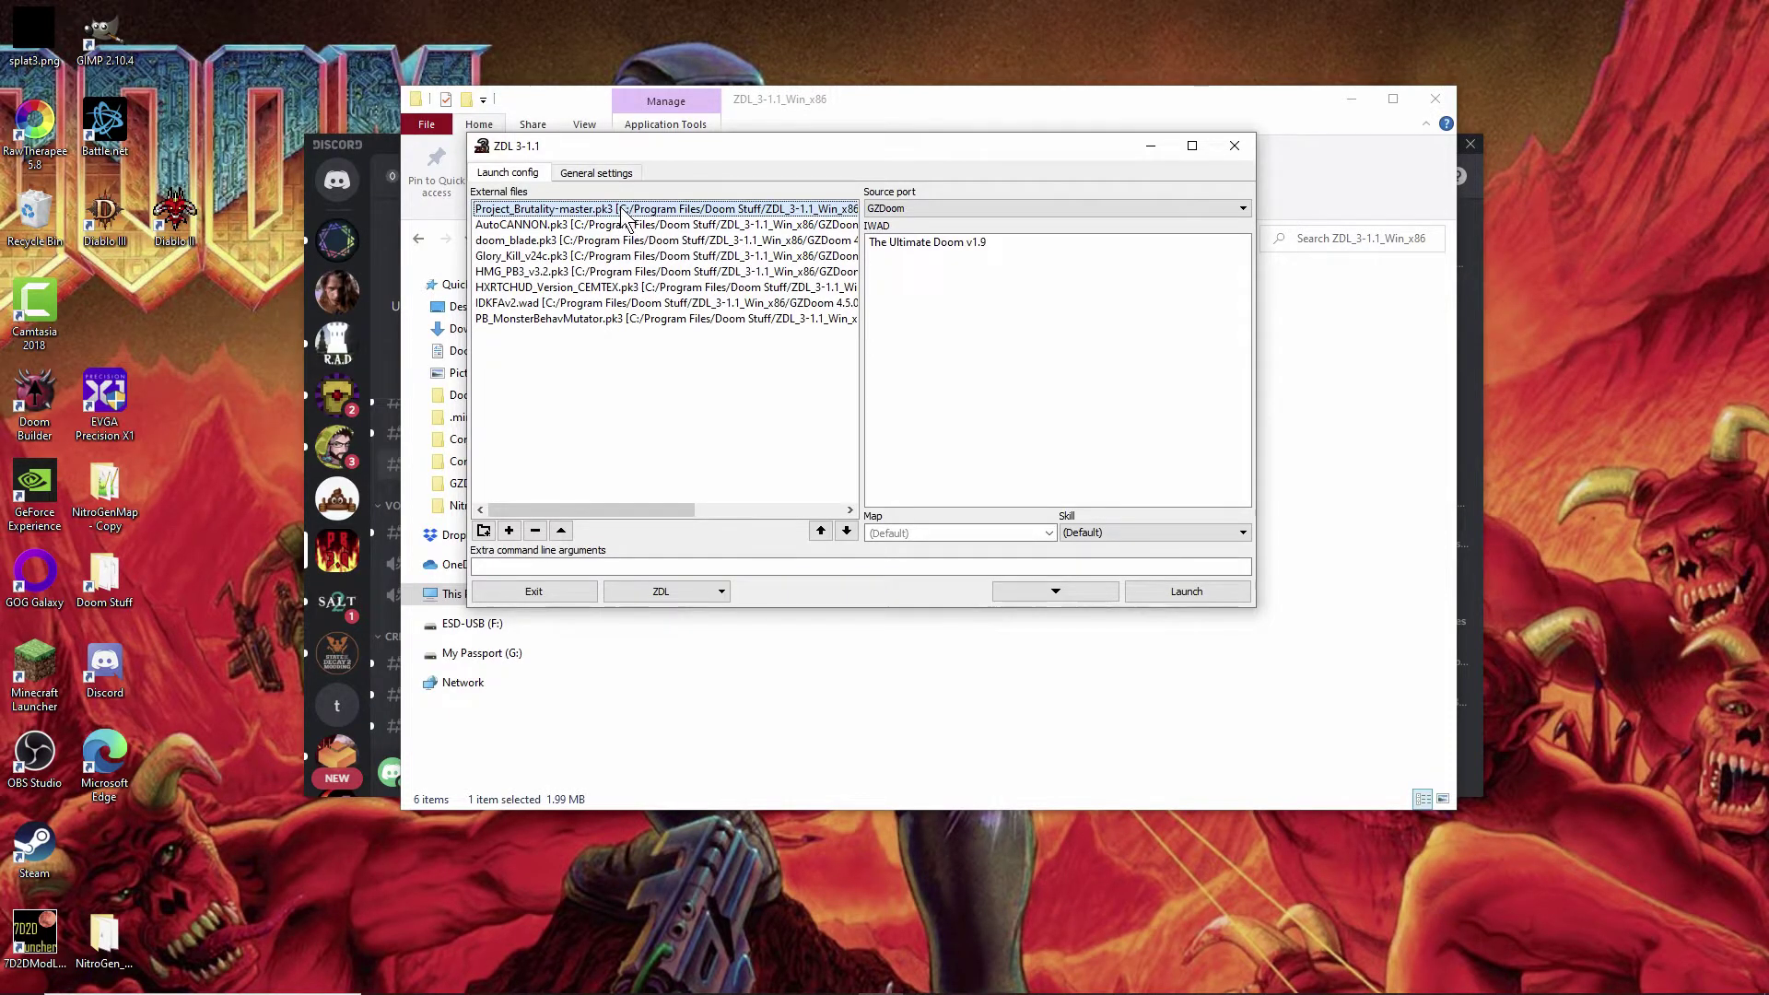
left_click(509, 531)
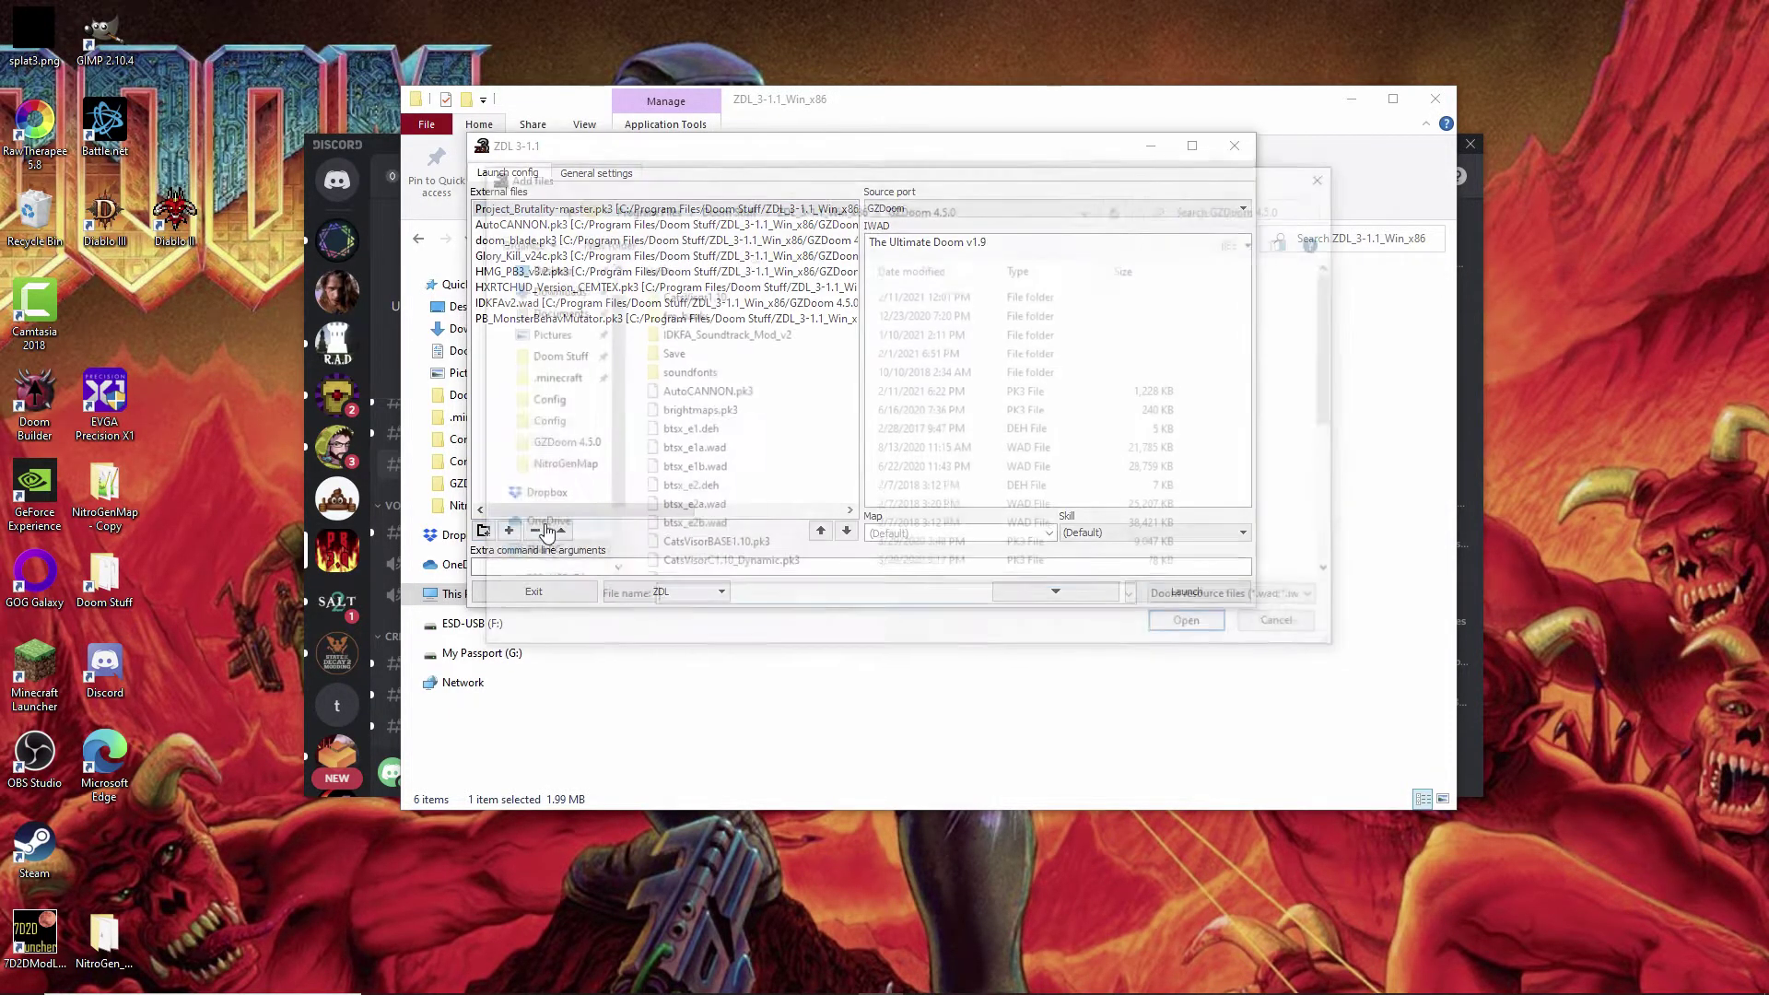
left_click(1289, 627)
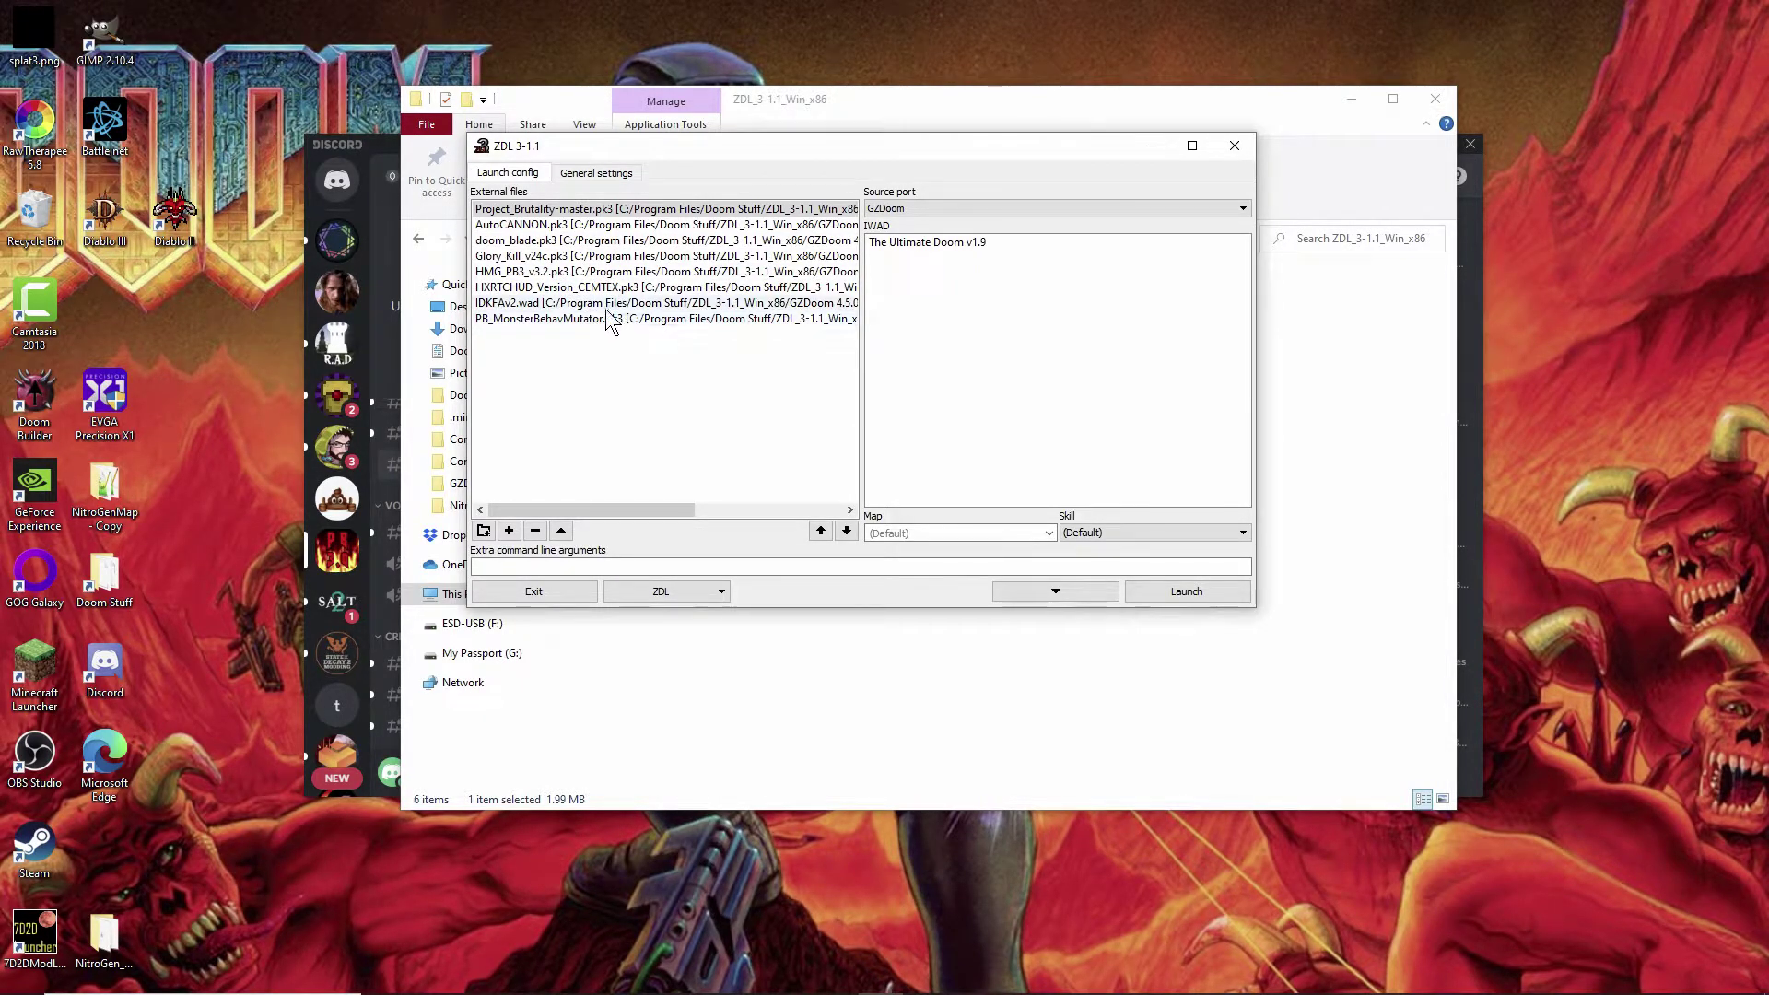
- Review the external files and their load order, including doom_blade.pk3, HXRTCHUD_Version_CEMTEX.pk3, IDKFAv2.wad and Project_Brutality-master.pk3
left_click(563, 243)
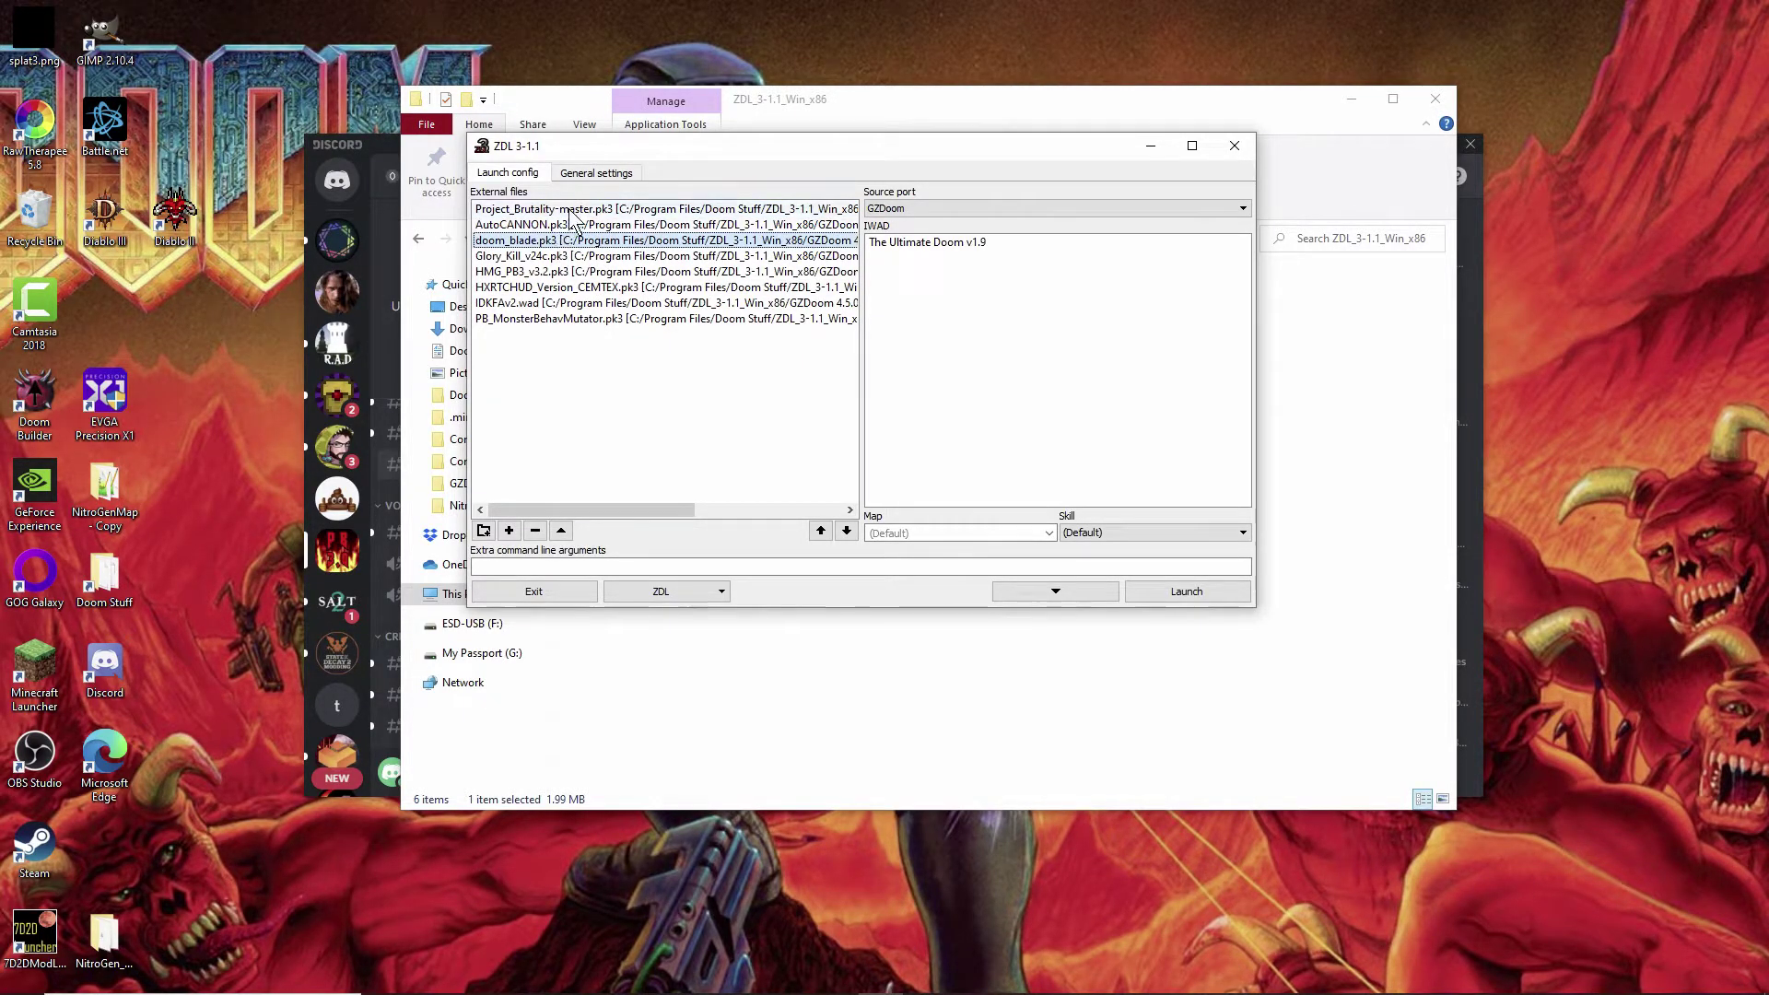
left_click(564, 288)
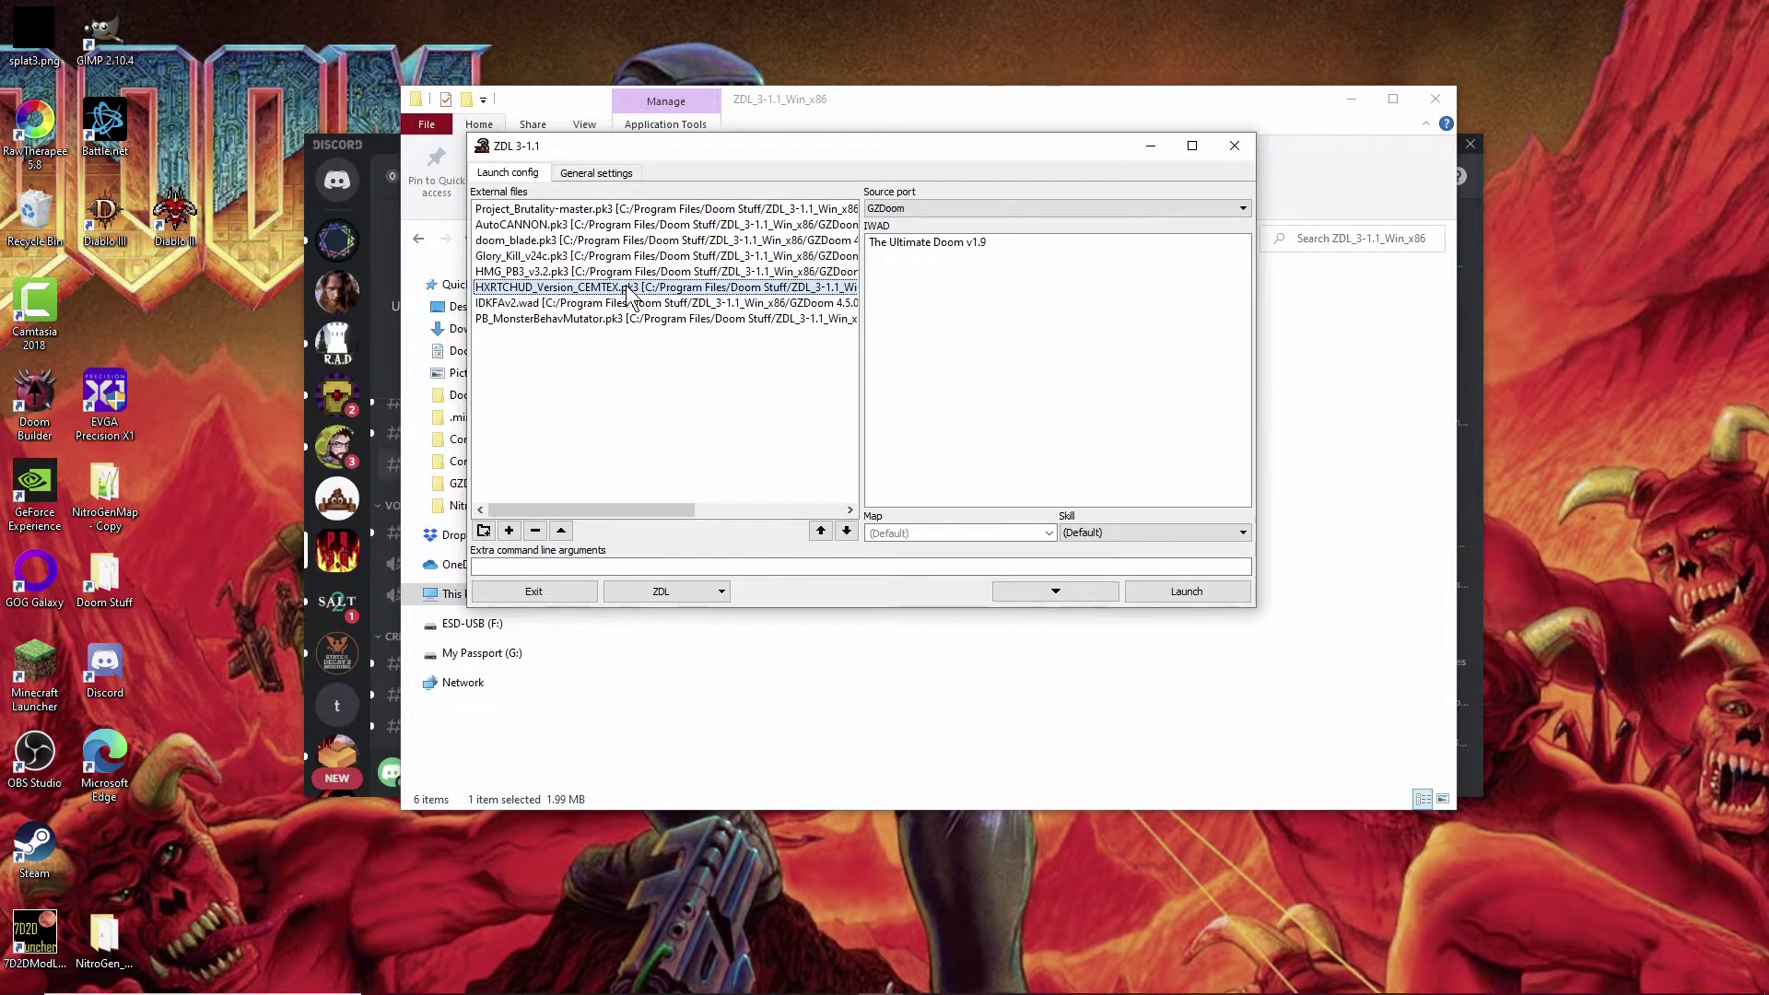
left_click(581, 304)
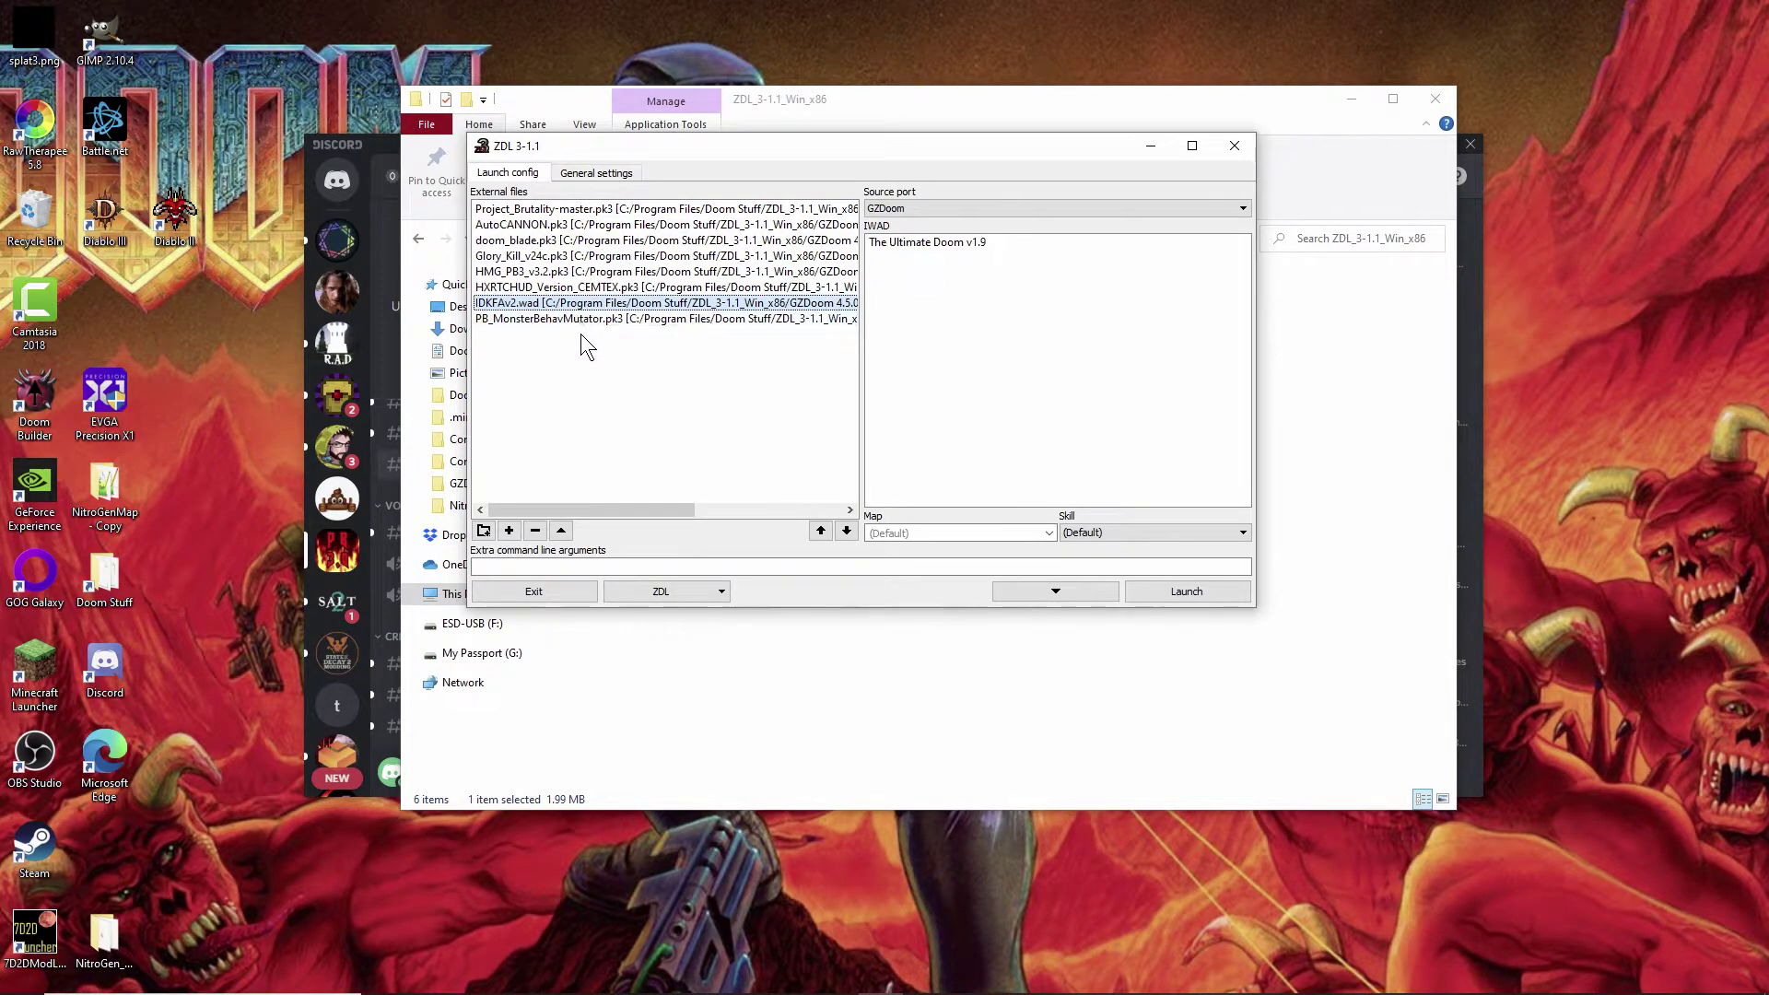
left_click(612, 212)
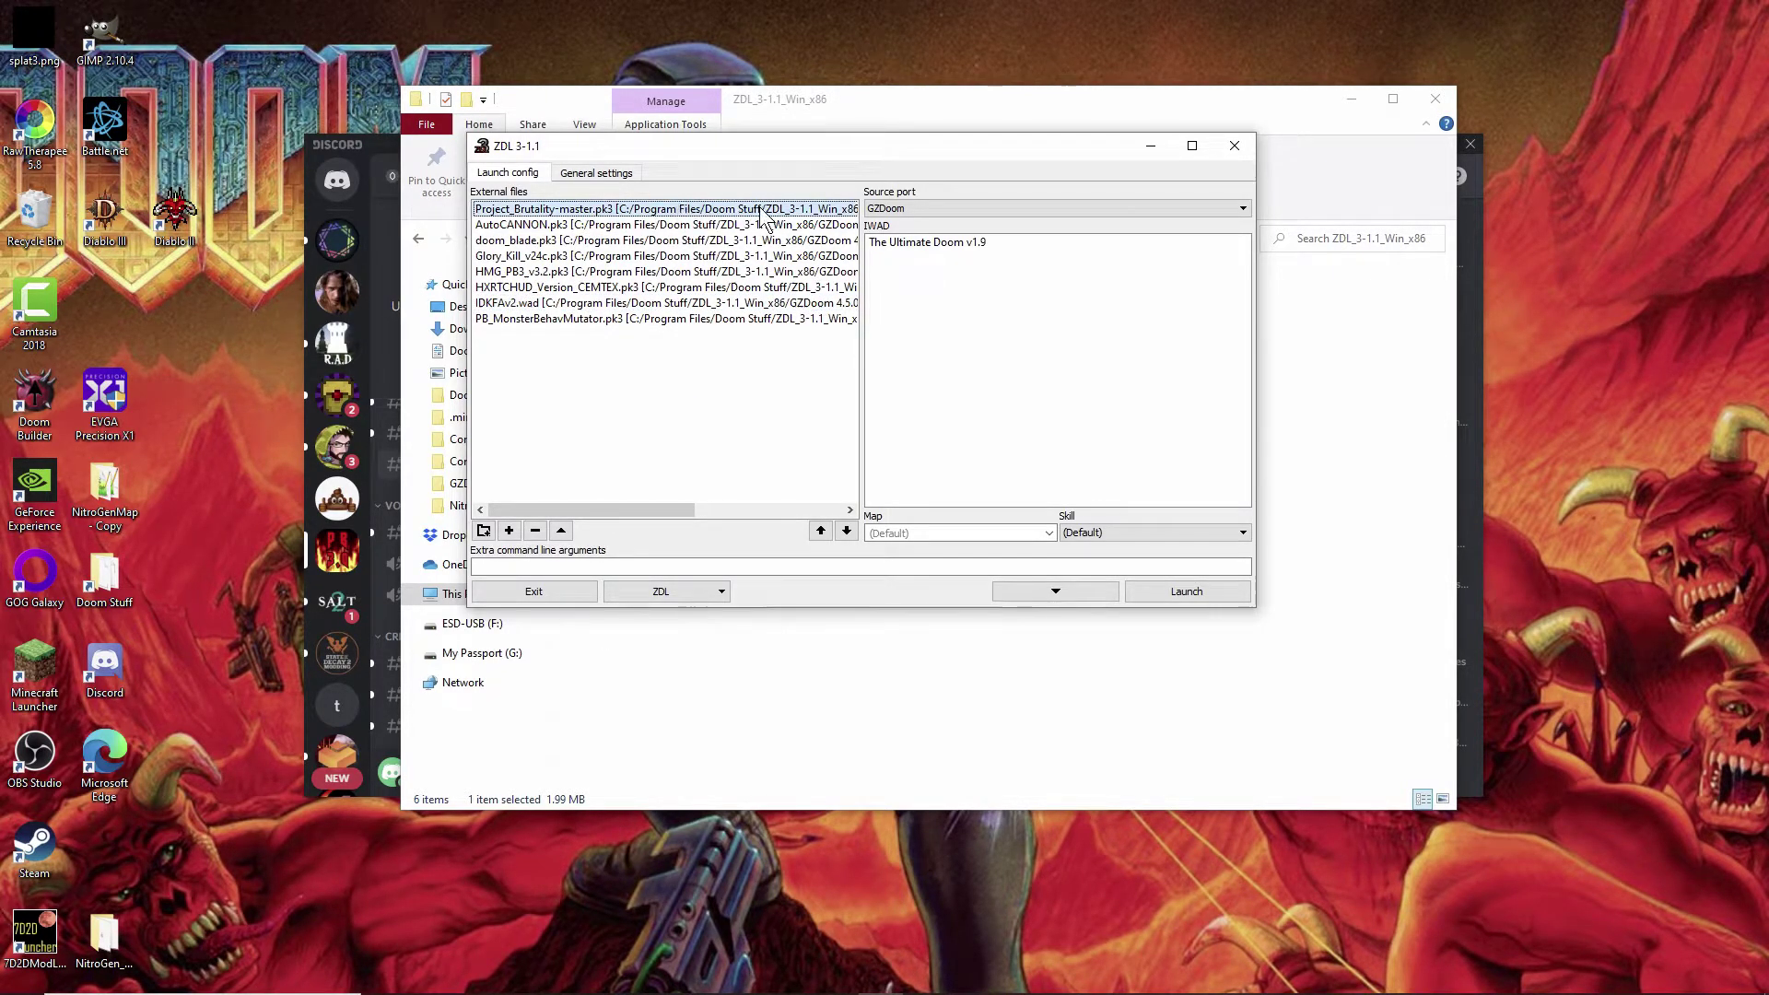
key("Down")
key("Down")
key("Down")
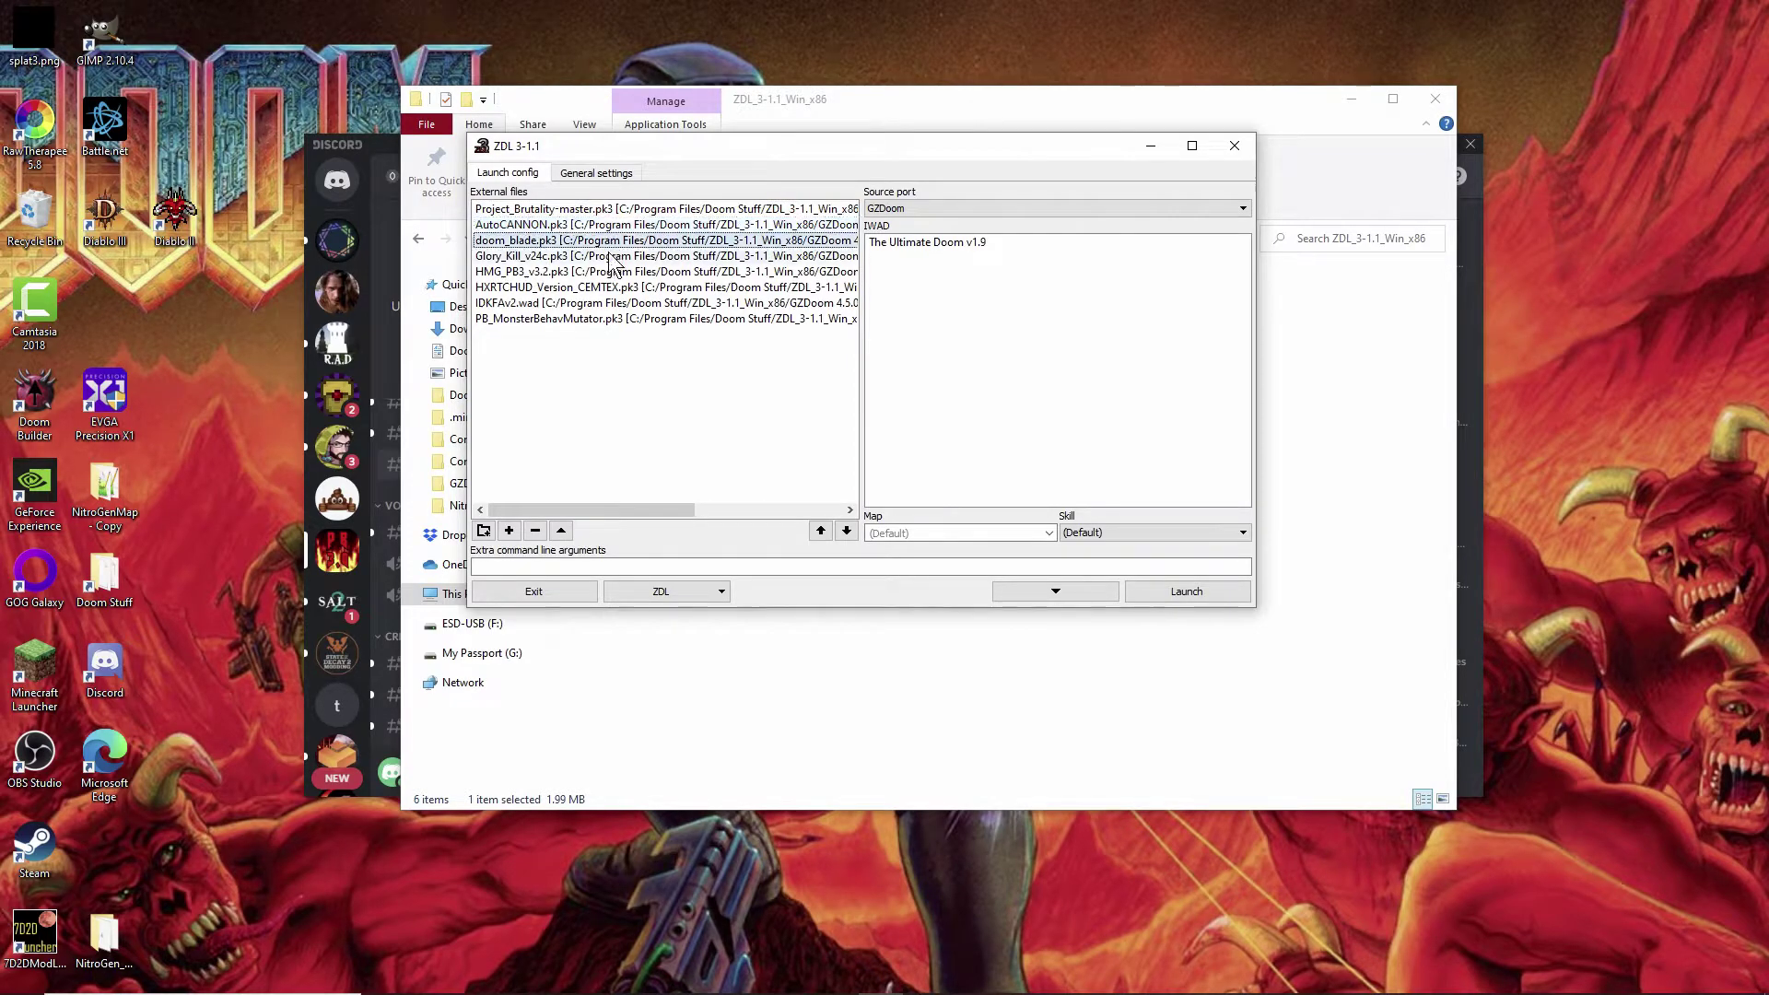
- Launch GZDoom with the listed mods and start the game using The Ultimate DOOM as the IWAD
left_click(585, 212)
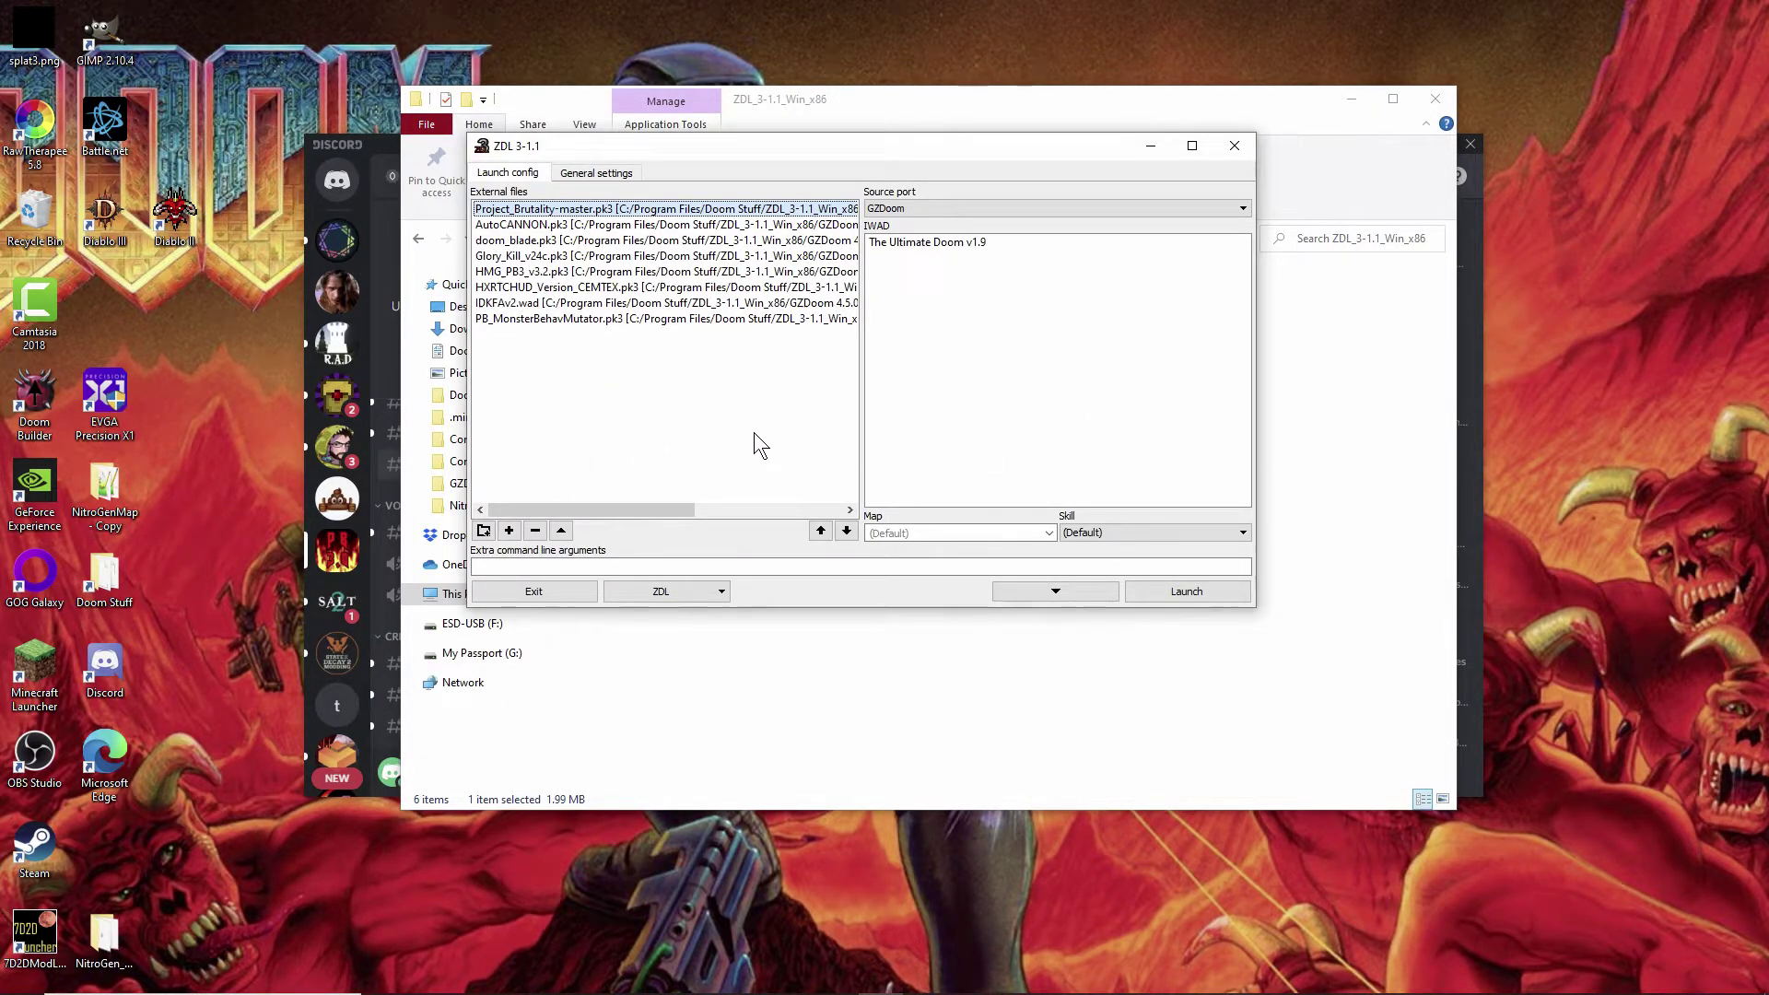
left_click(1186, 592)
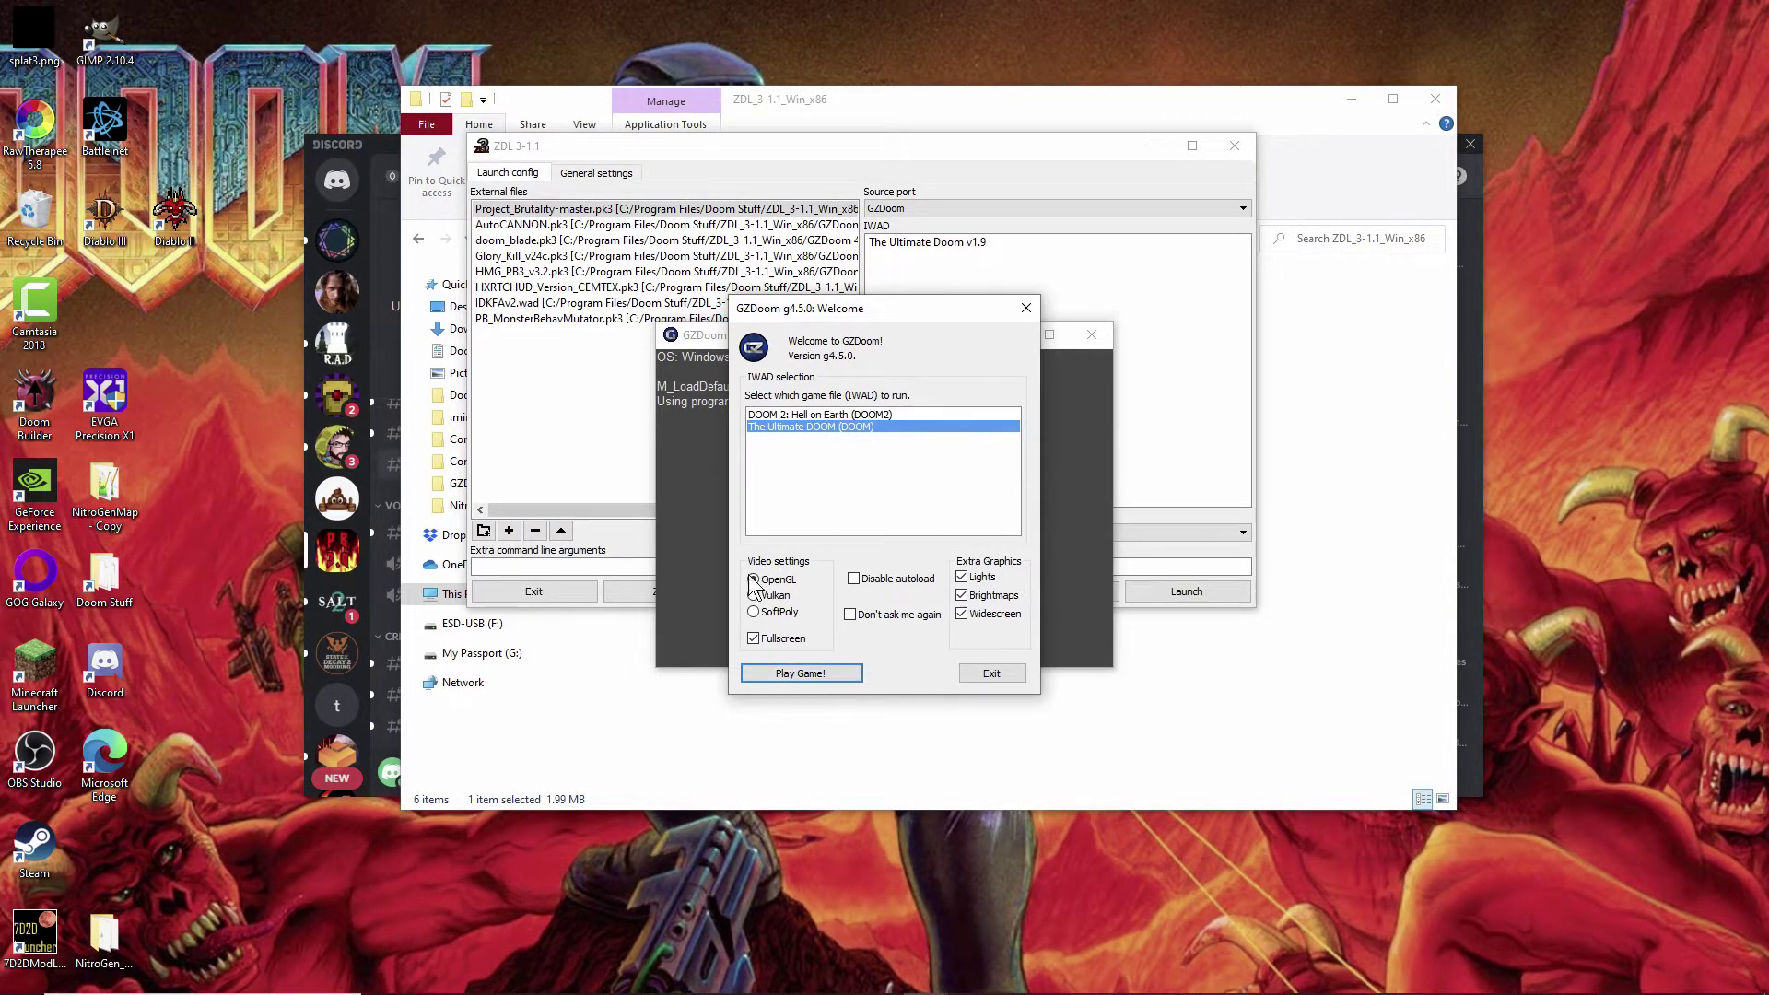
left_click(824, 674)
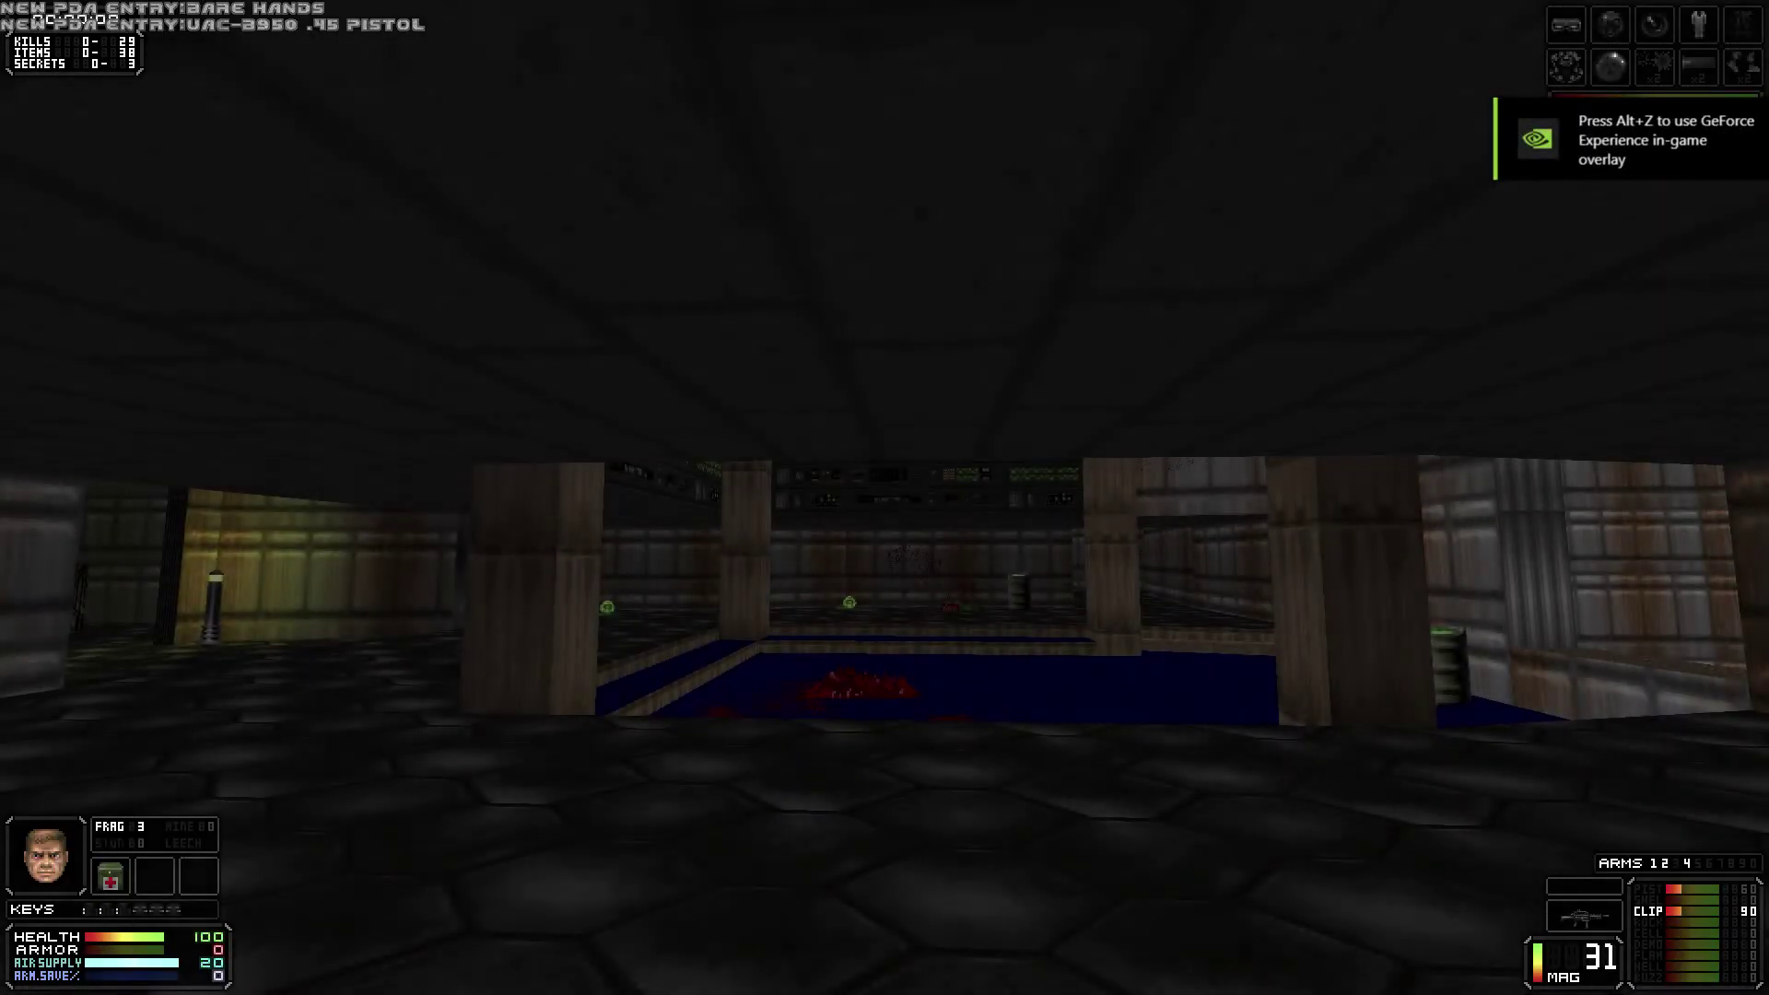
- Raise the music volume to about the middle of its range in the sound options and resume play in the level
key("Escape")
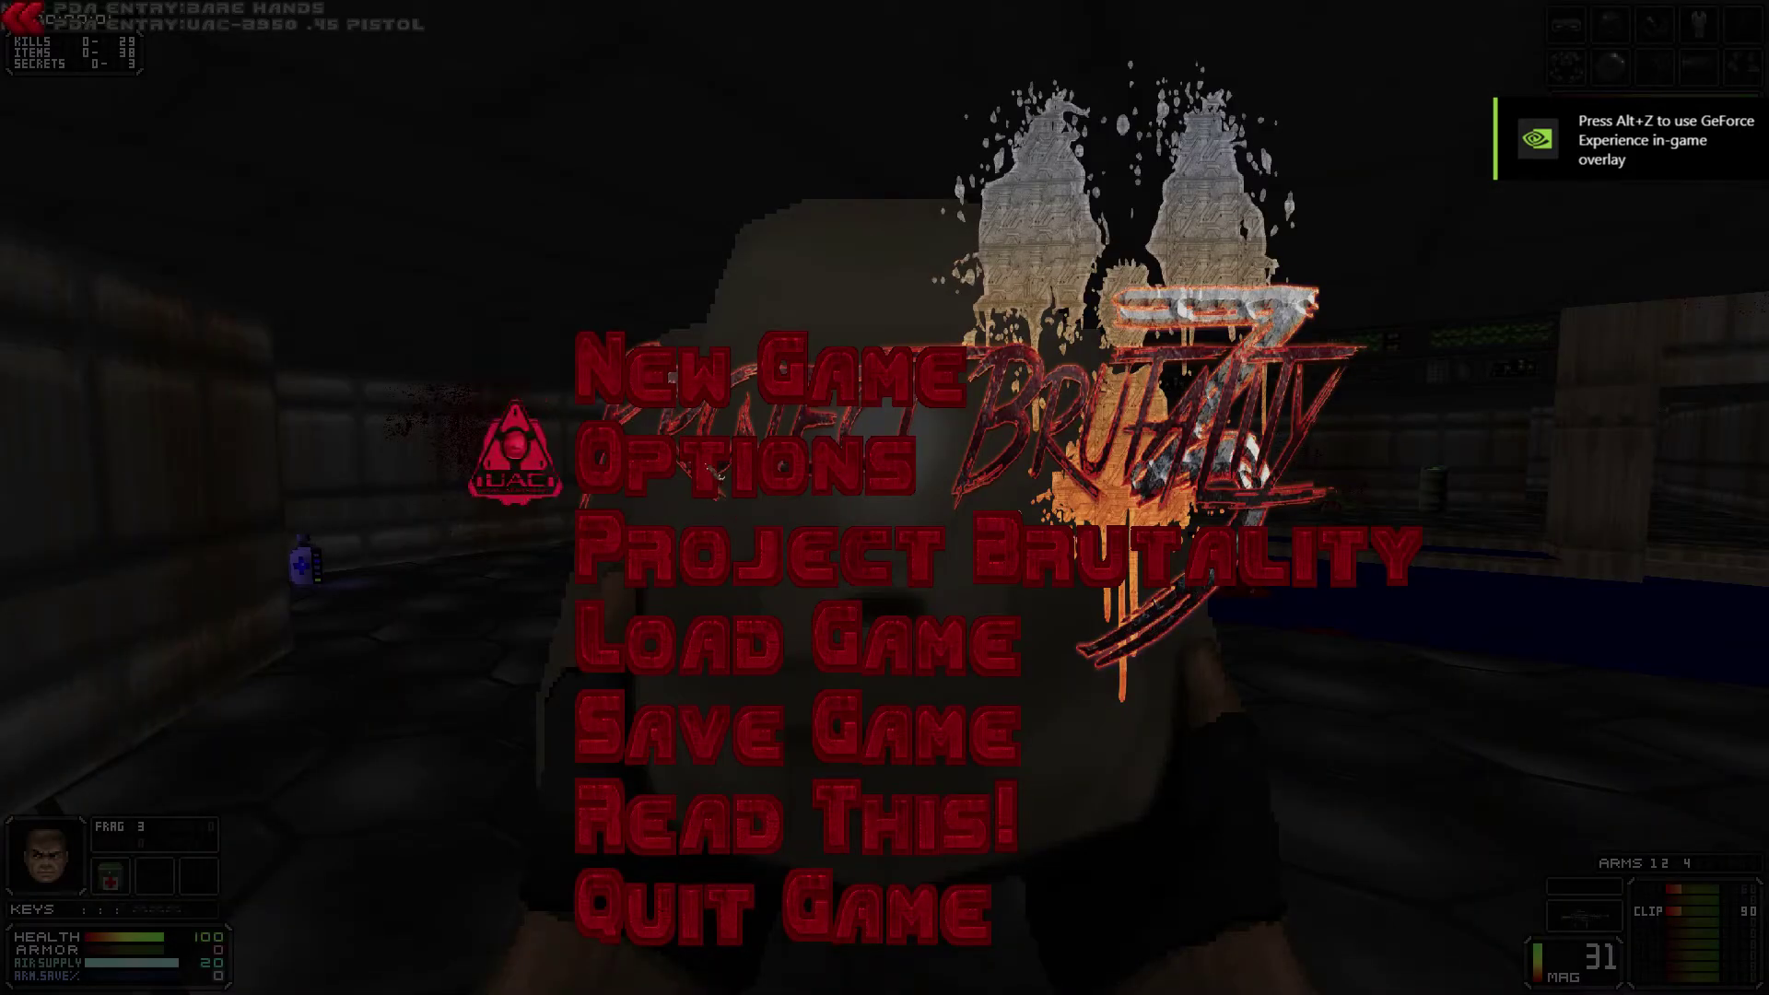
left_click(715, 473)
key("Down")
key("Down")
key("Down")
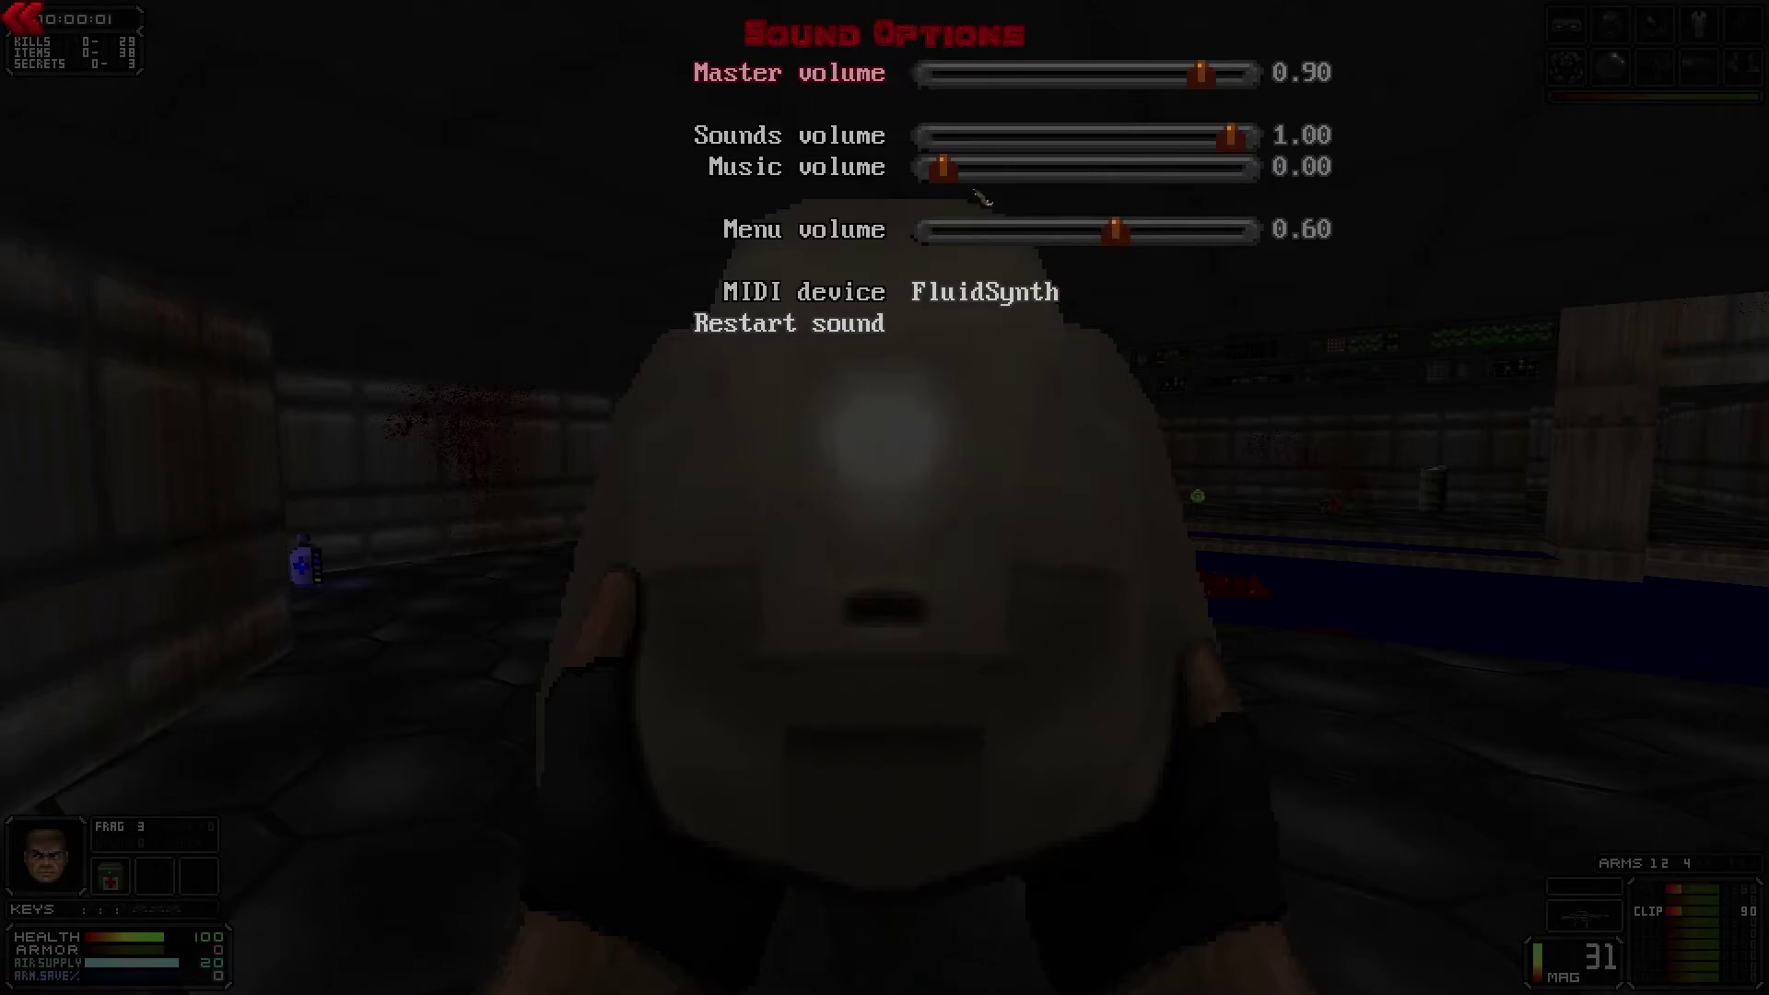
left_click_drag(948, 175, 1098, 181)
key("Escape")
key("Escape")
key("Escape")
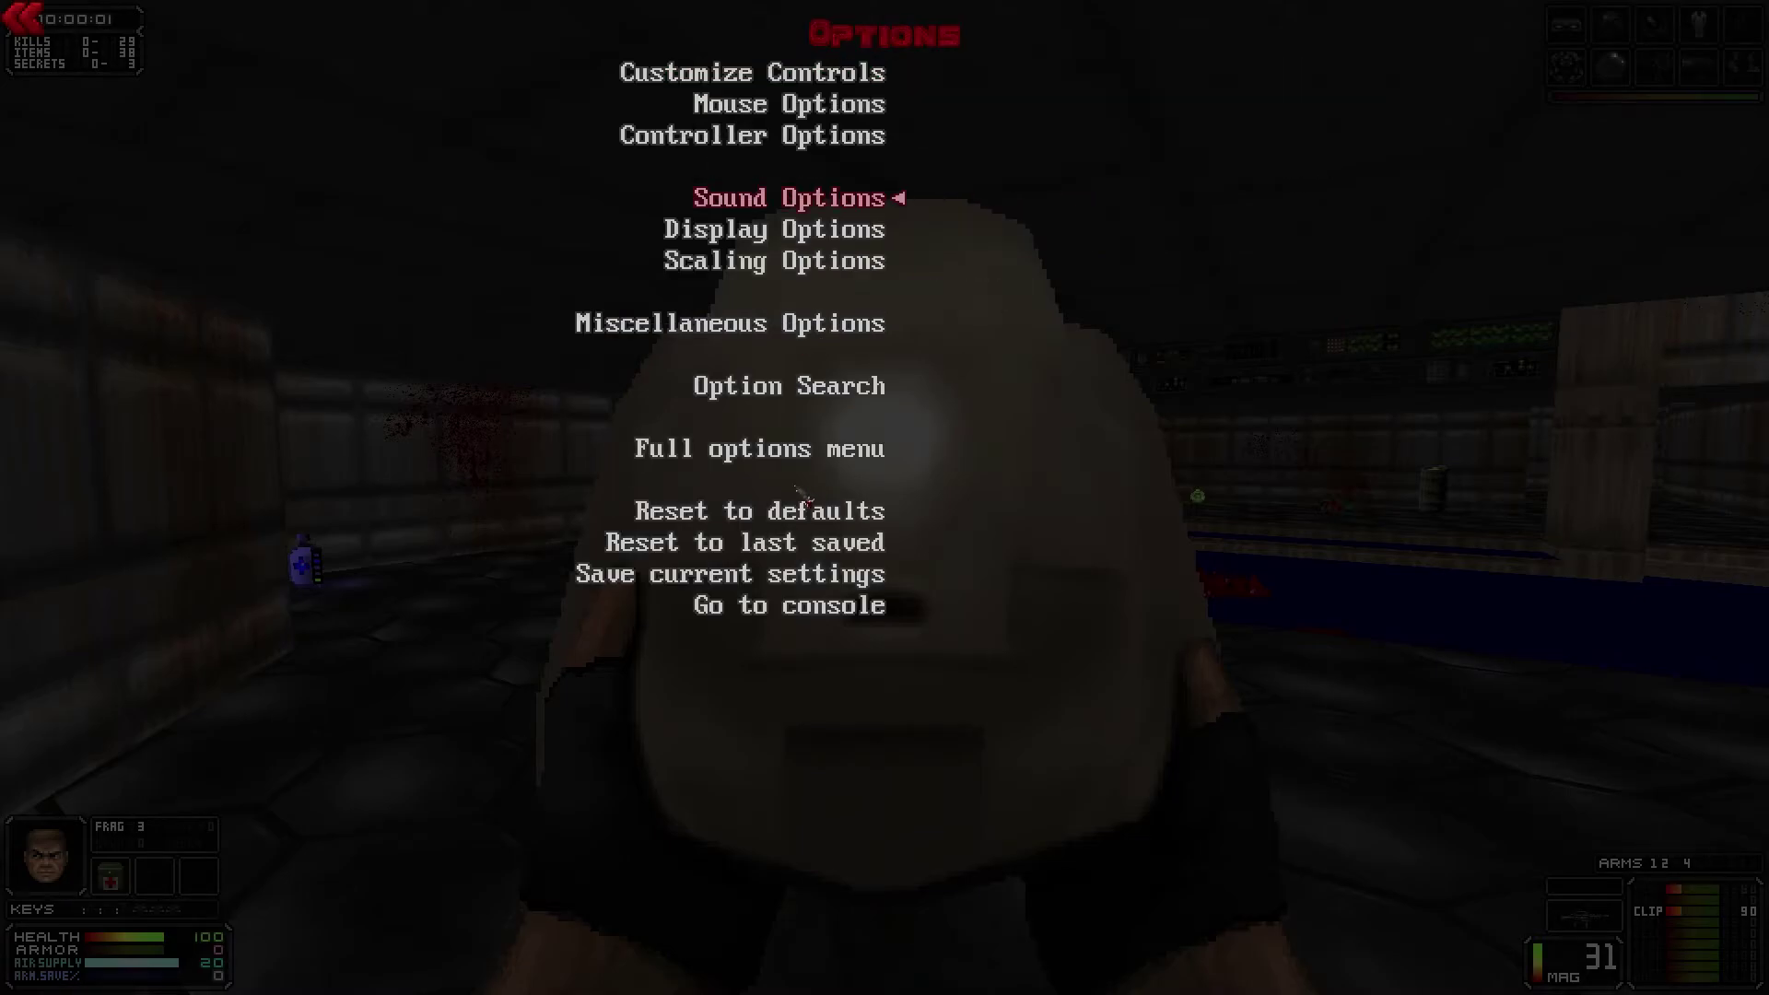
key("w")
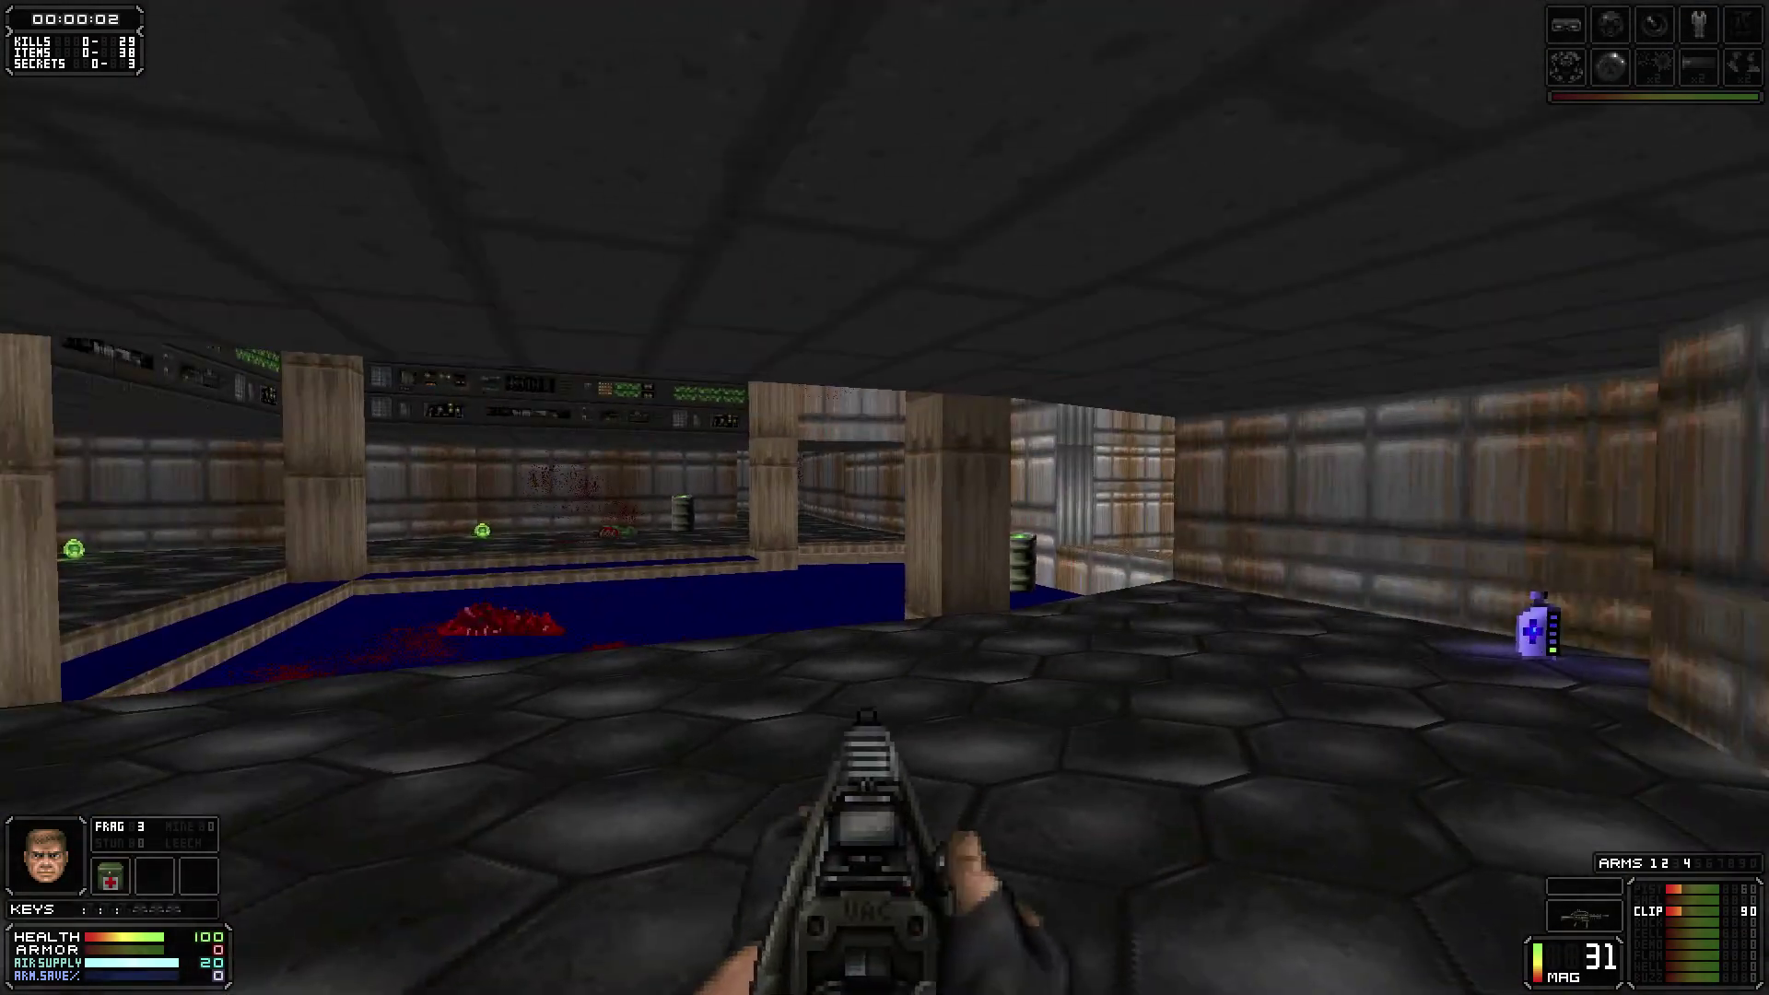
key("s")
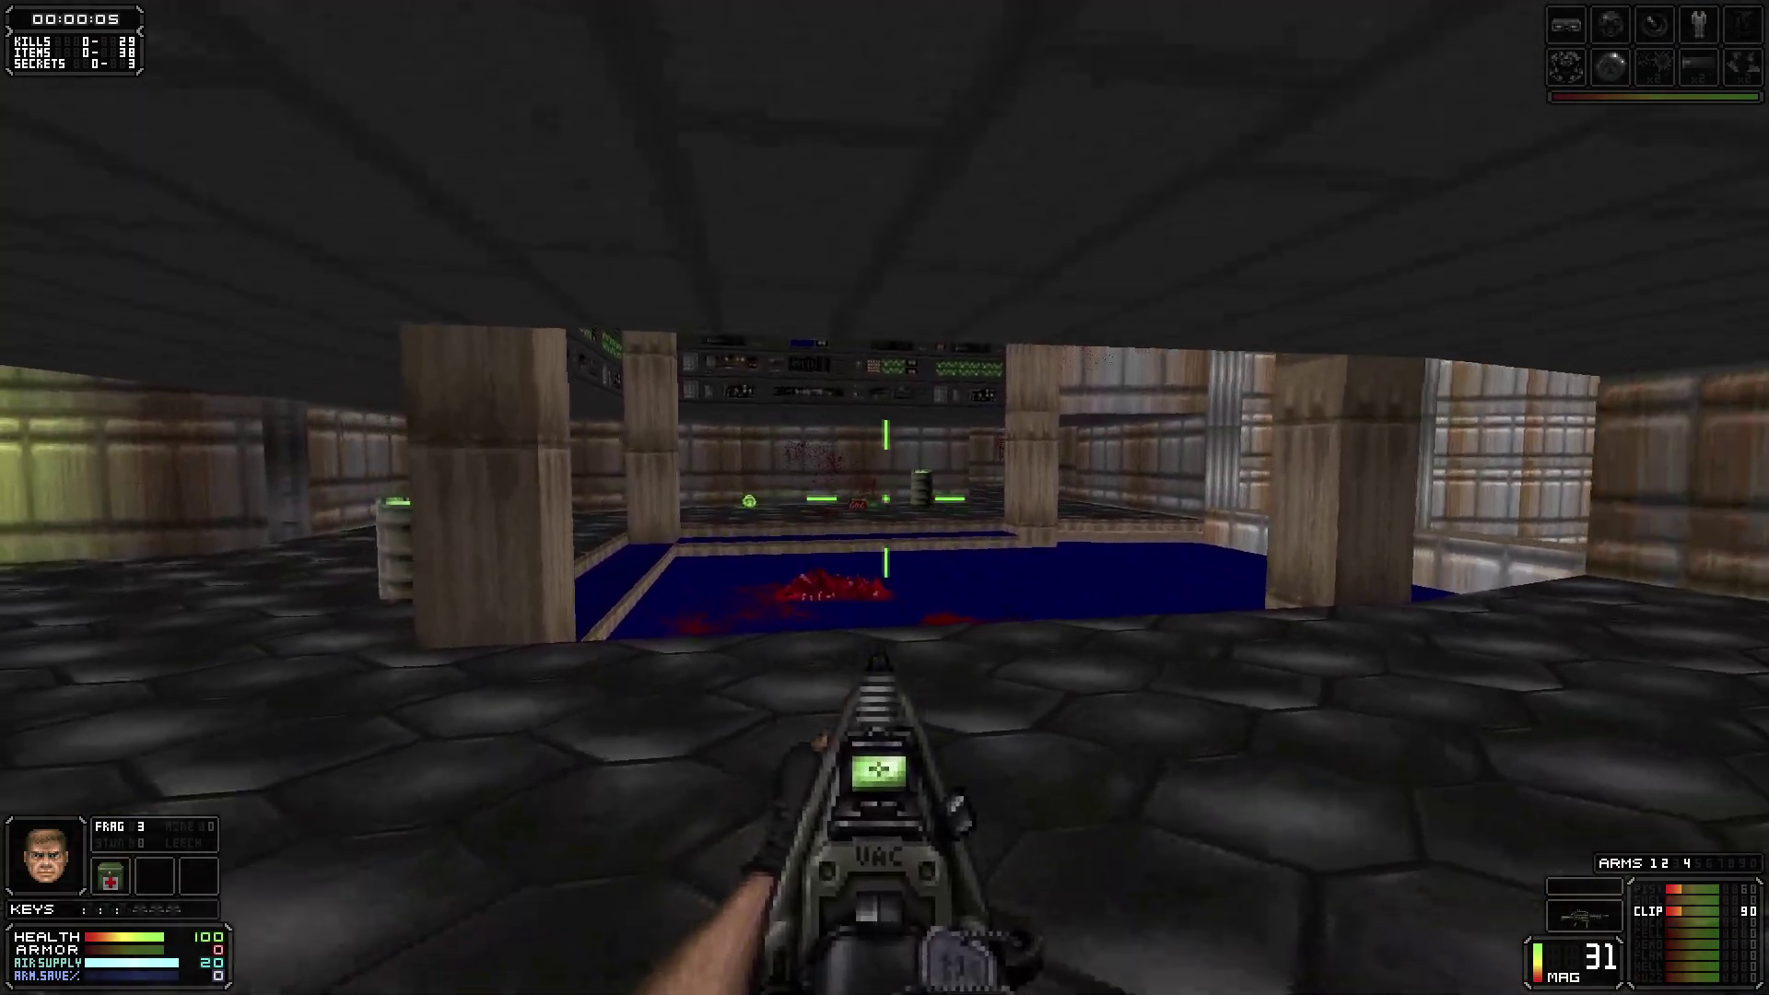
- Examine the startup log in the console, from the script warnings back to the loaded WAD and PK3 files, and close the console
key("grave")
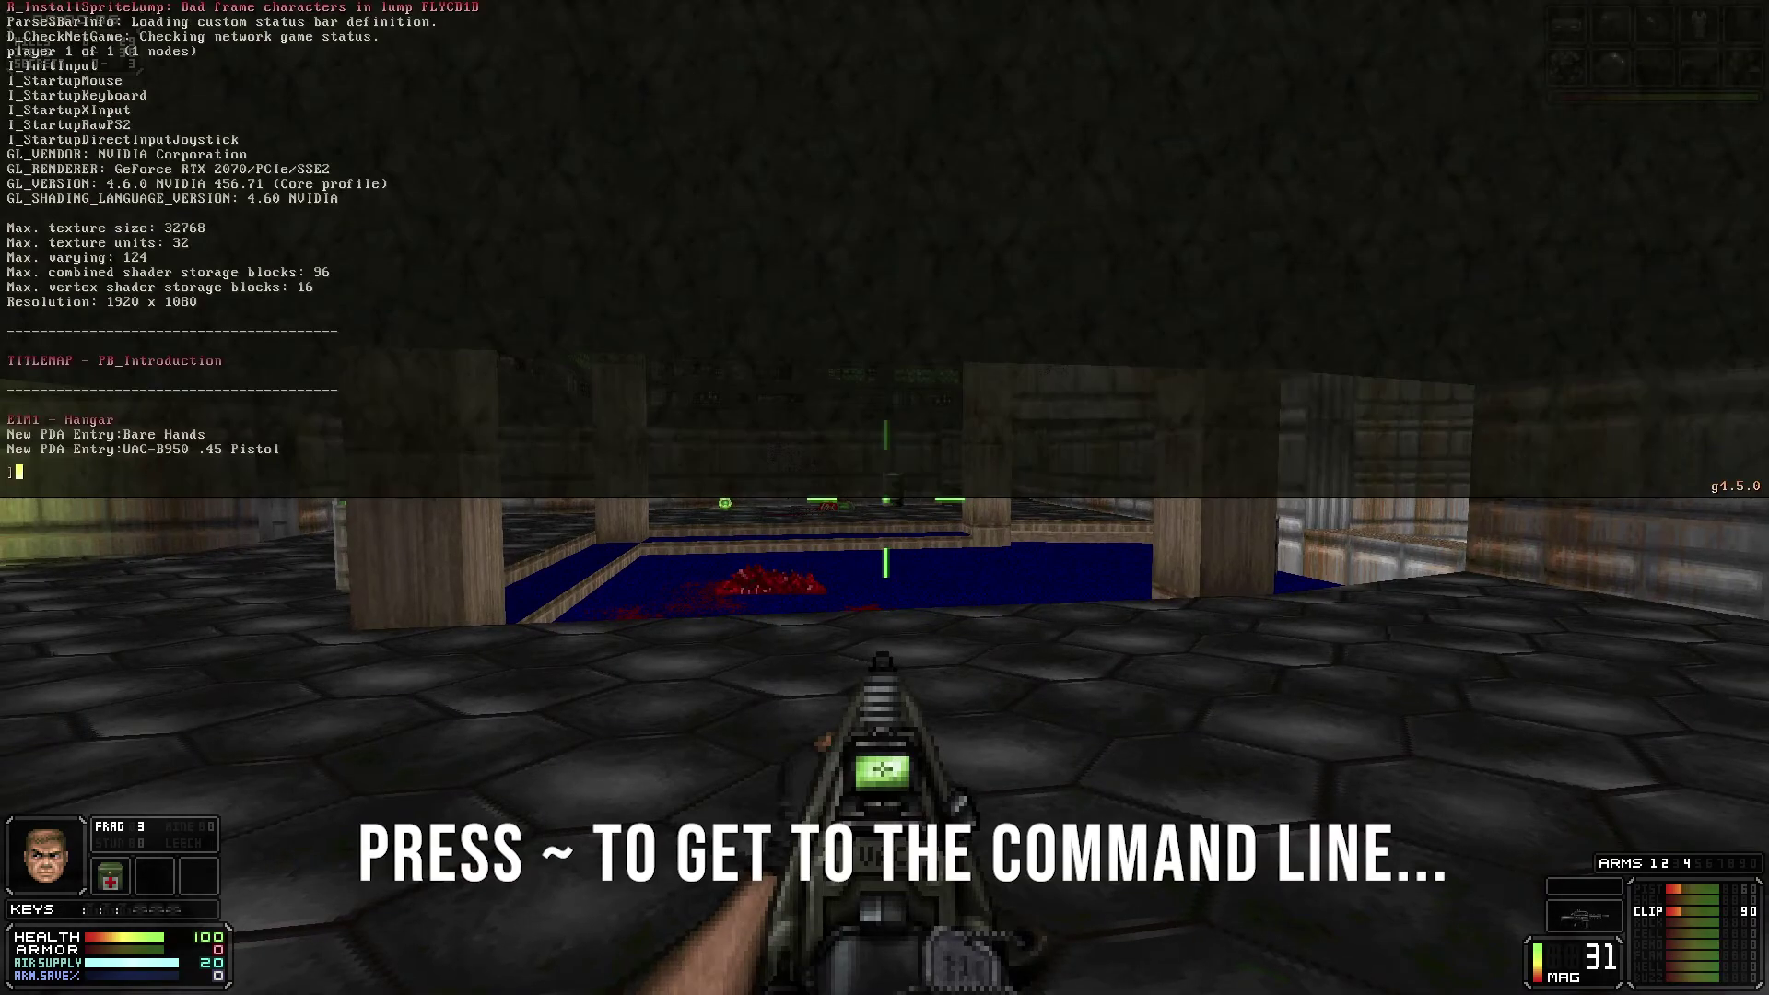
scroll(884, 244, "up", 15)
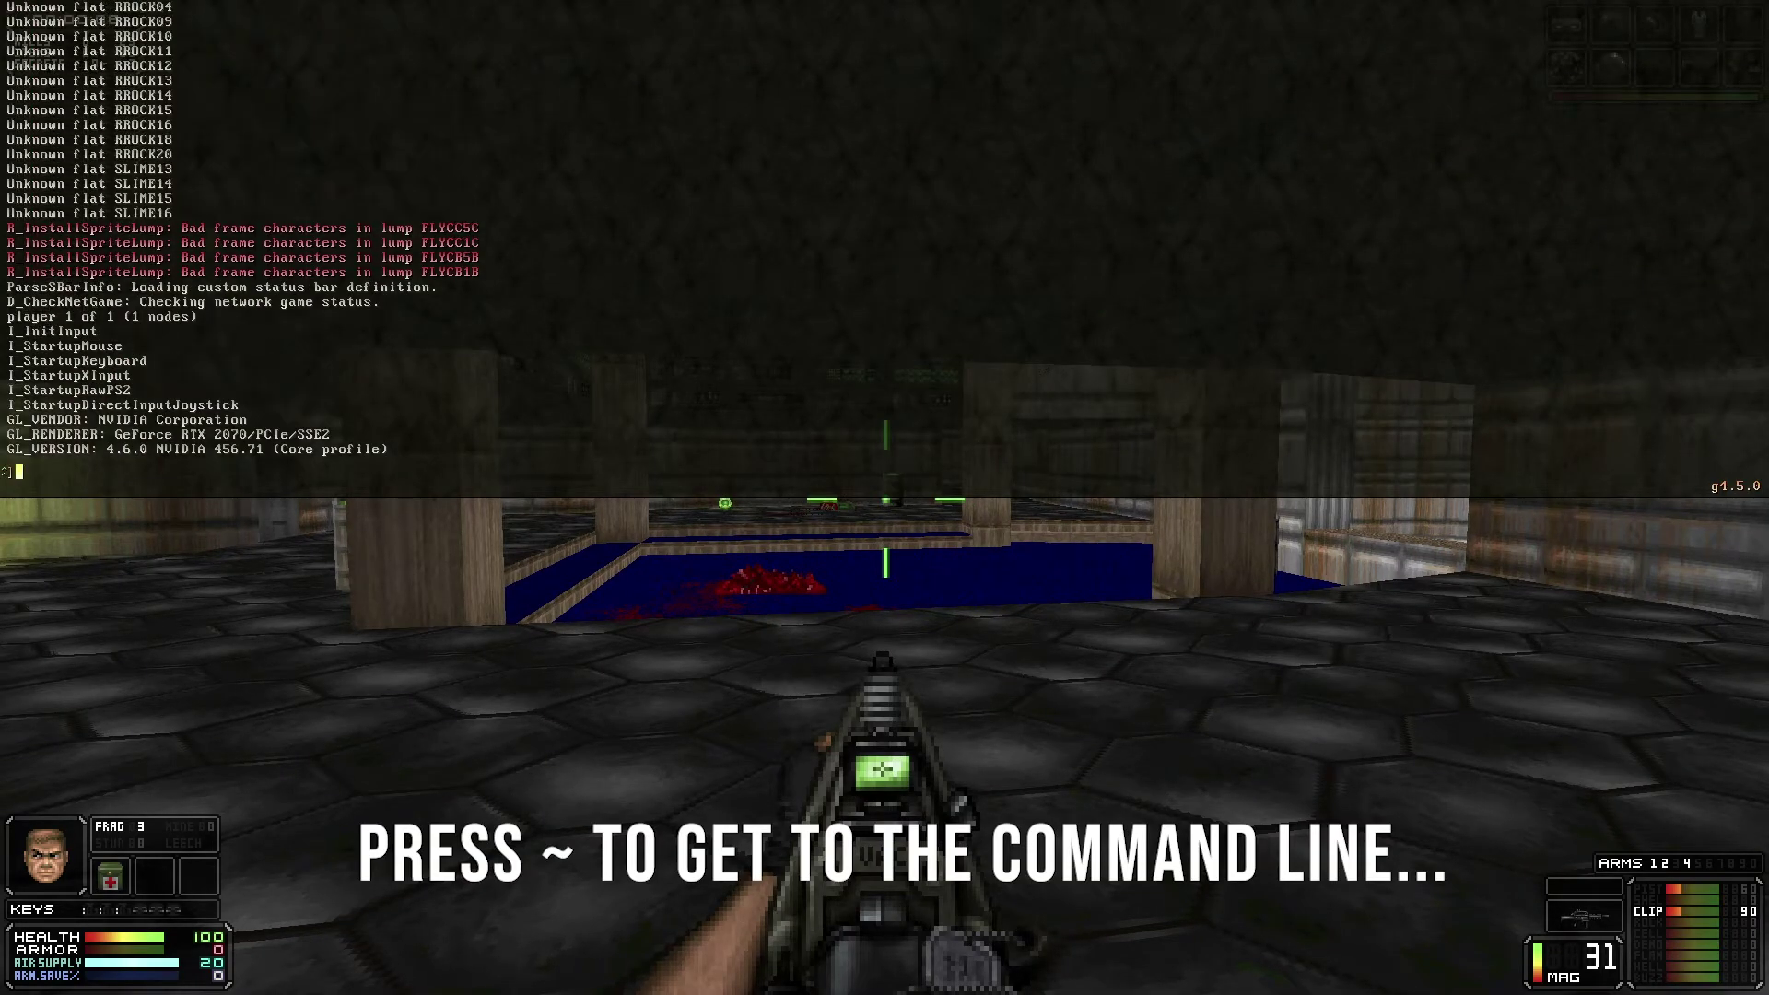
scroll(884, 244, "up", 20)
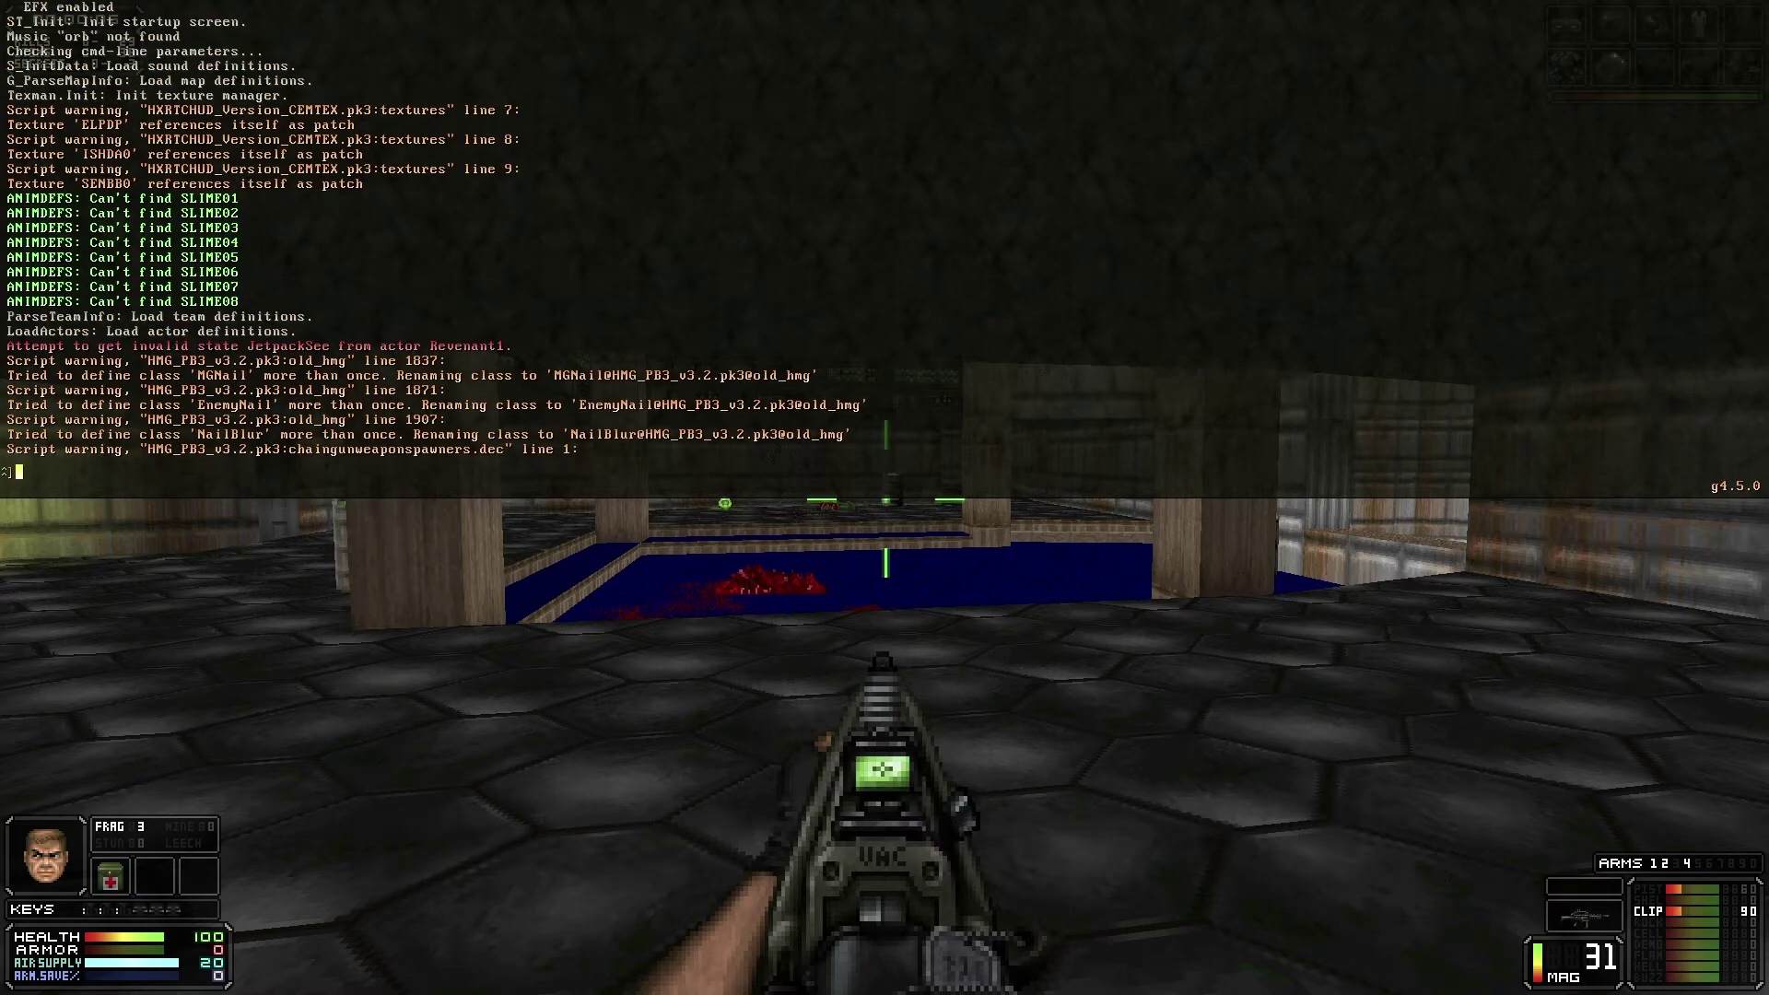
scroll(884, 244, "up", 8)
scroll(884, 244, "up", 2)
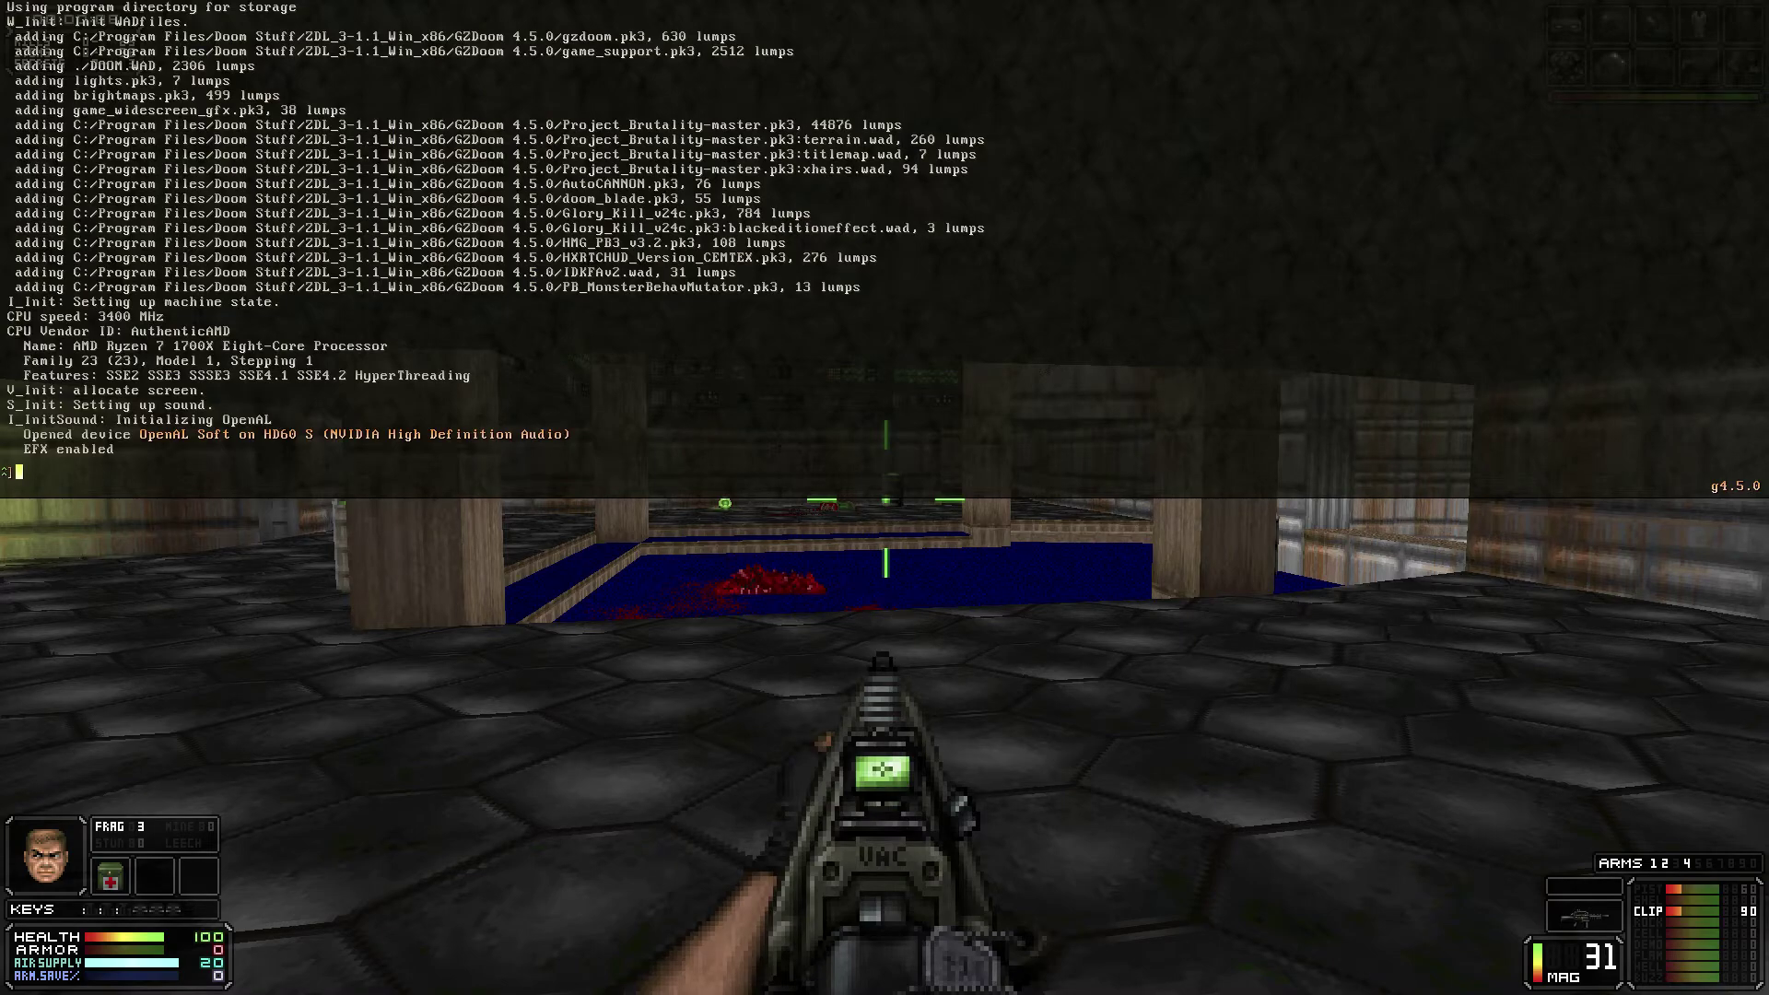
scroll(884, 244, "up", 2)
scroll(884, 244, "down", 1)
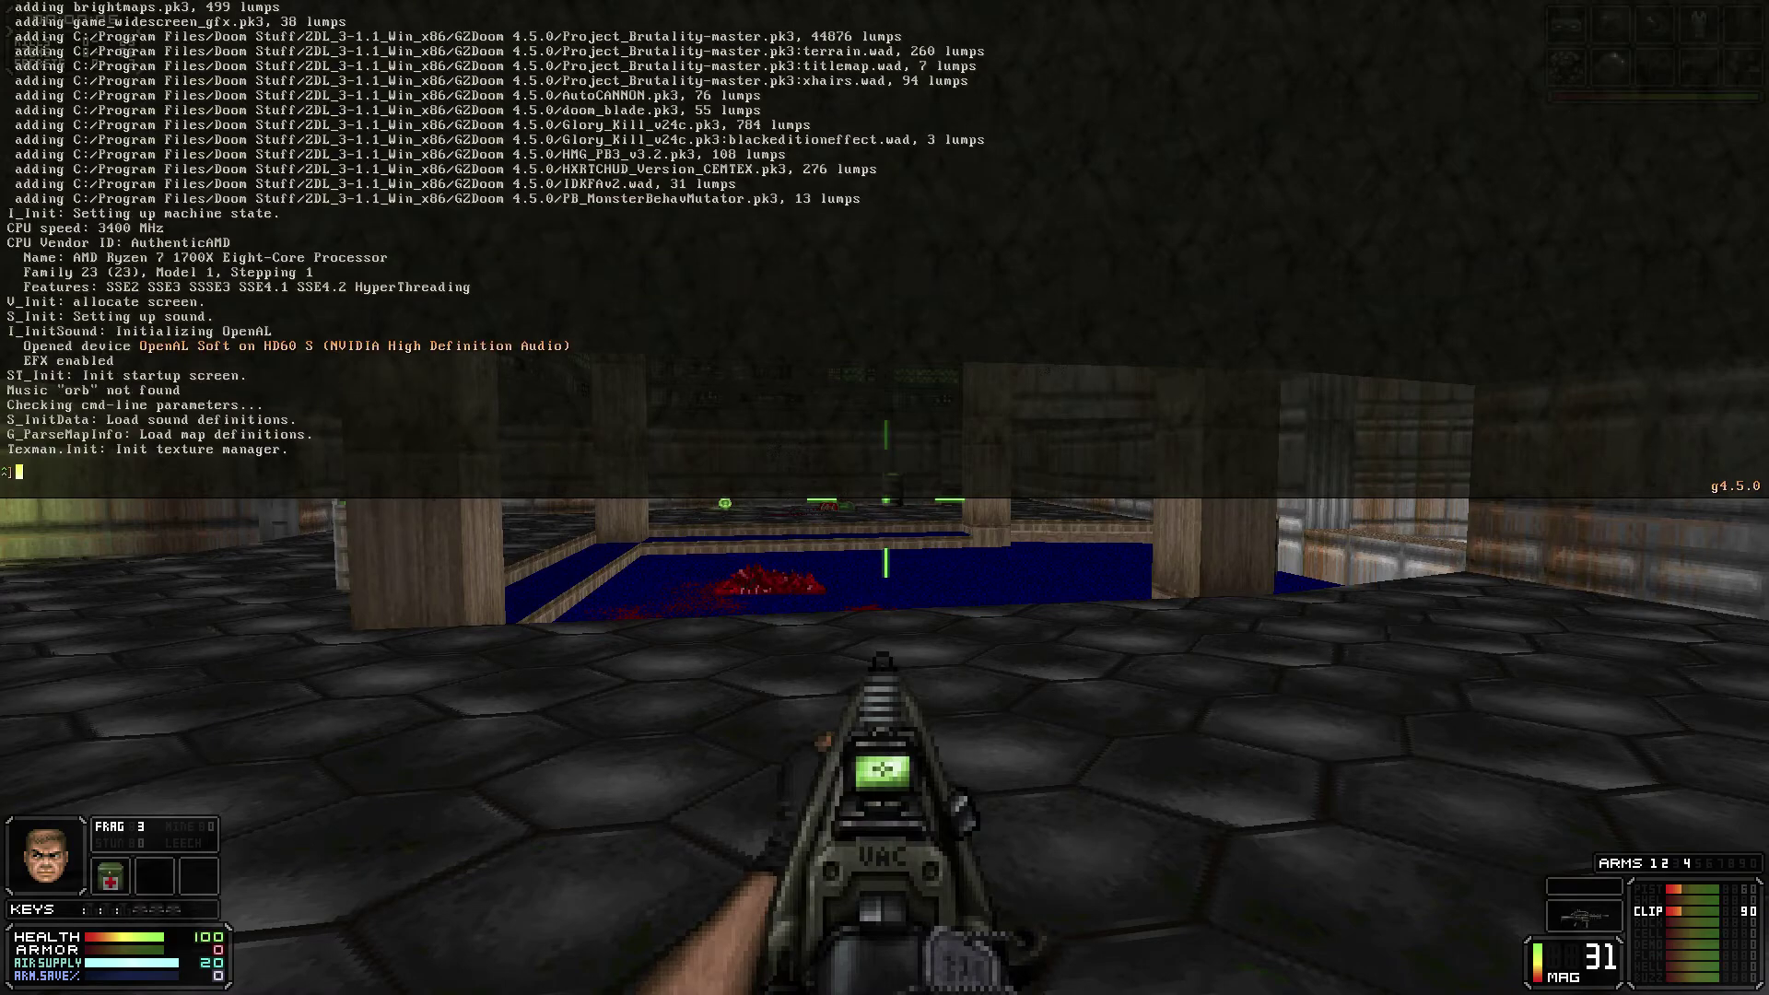
scroll(494, 240, "up", 1)
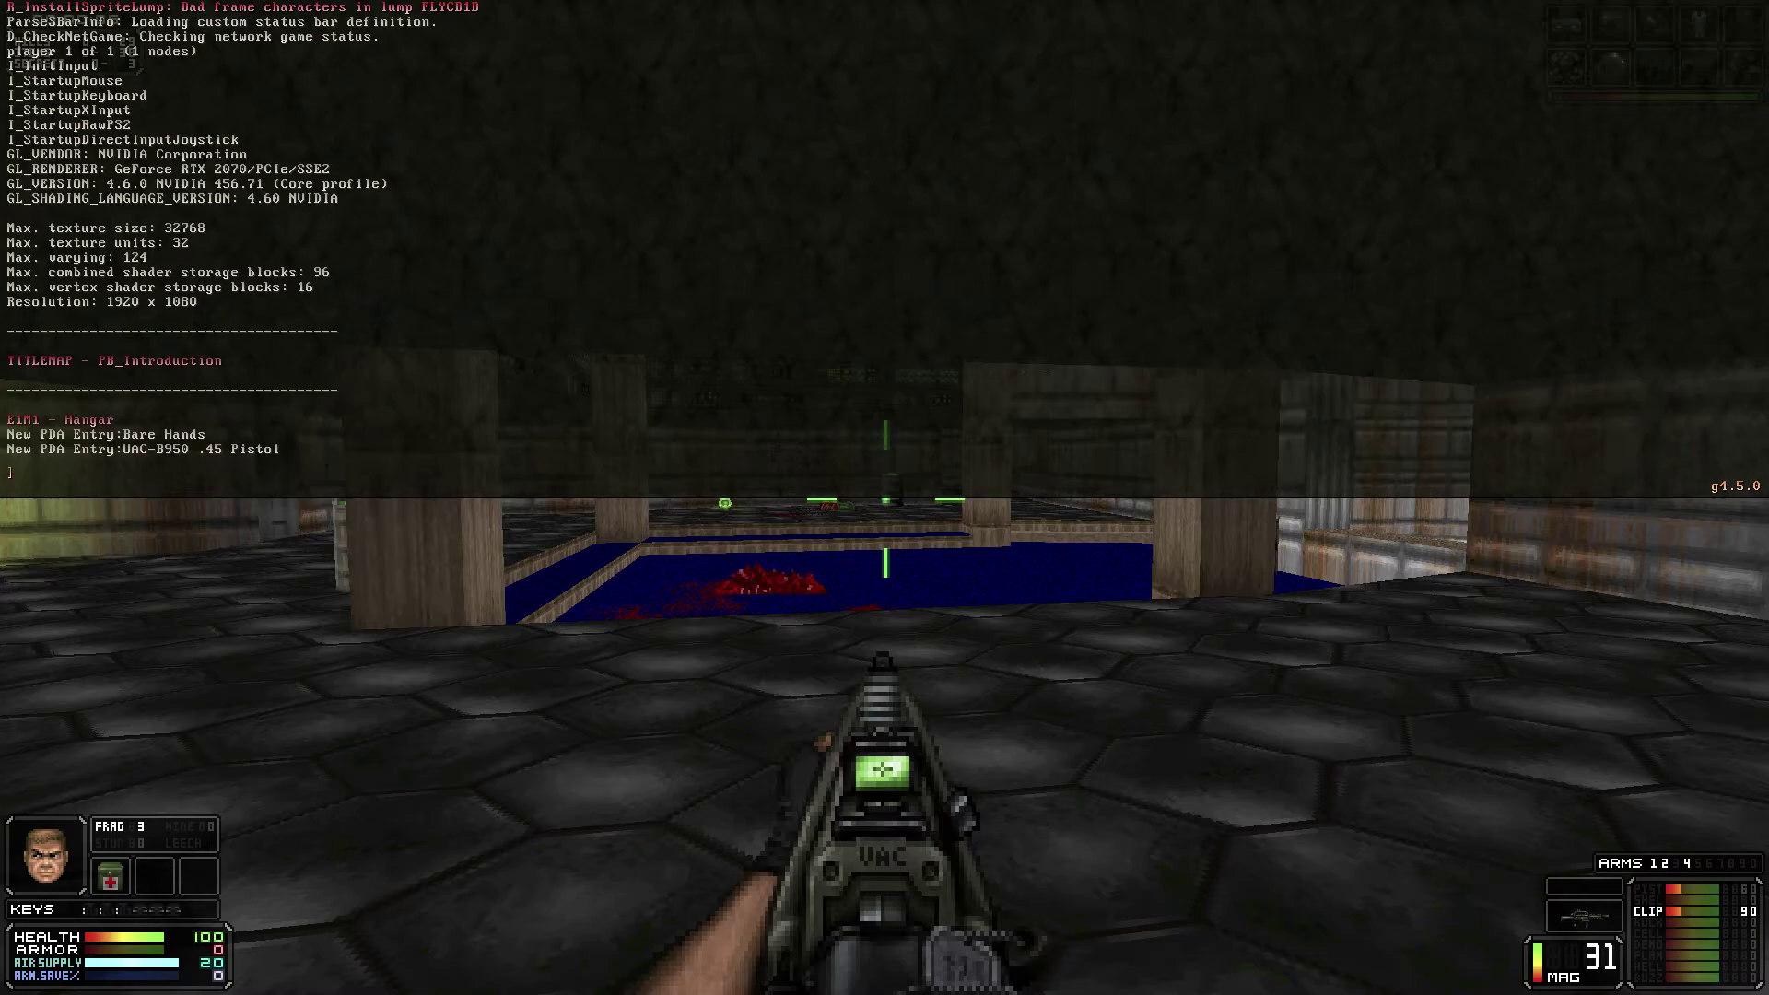
key("grave")
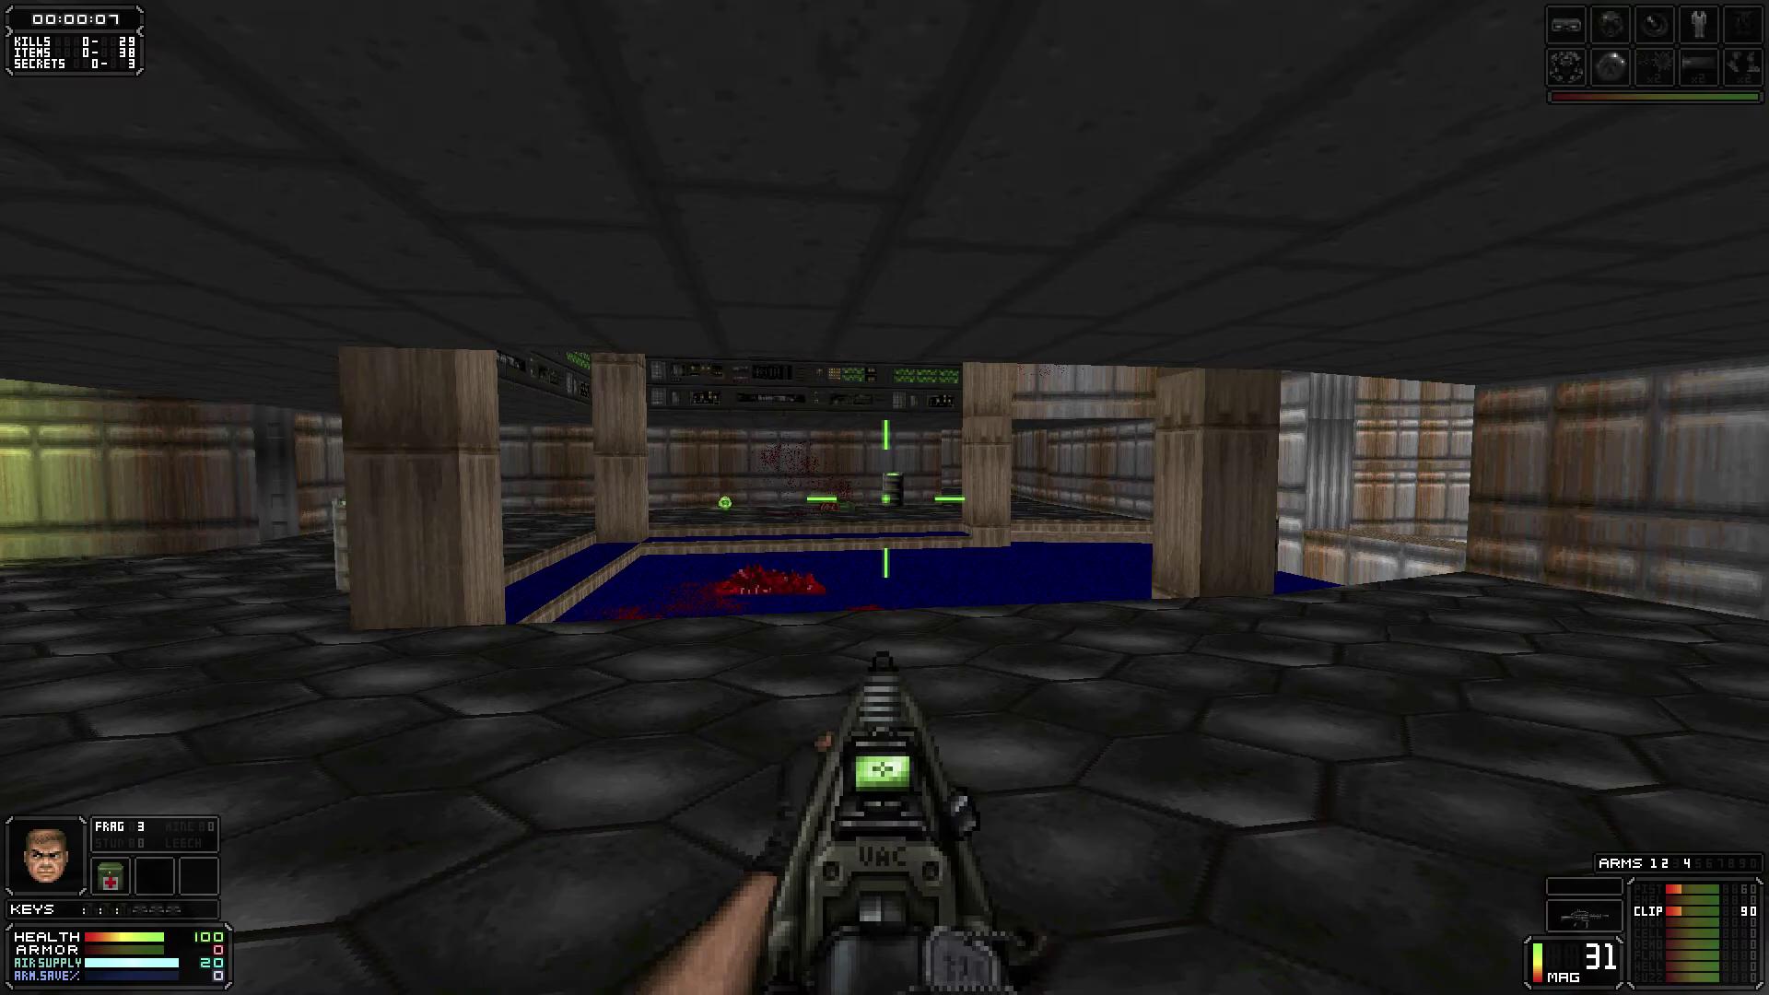
- Pause the game and bring up its main menu
key("Escape")
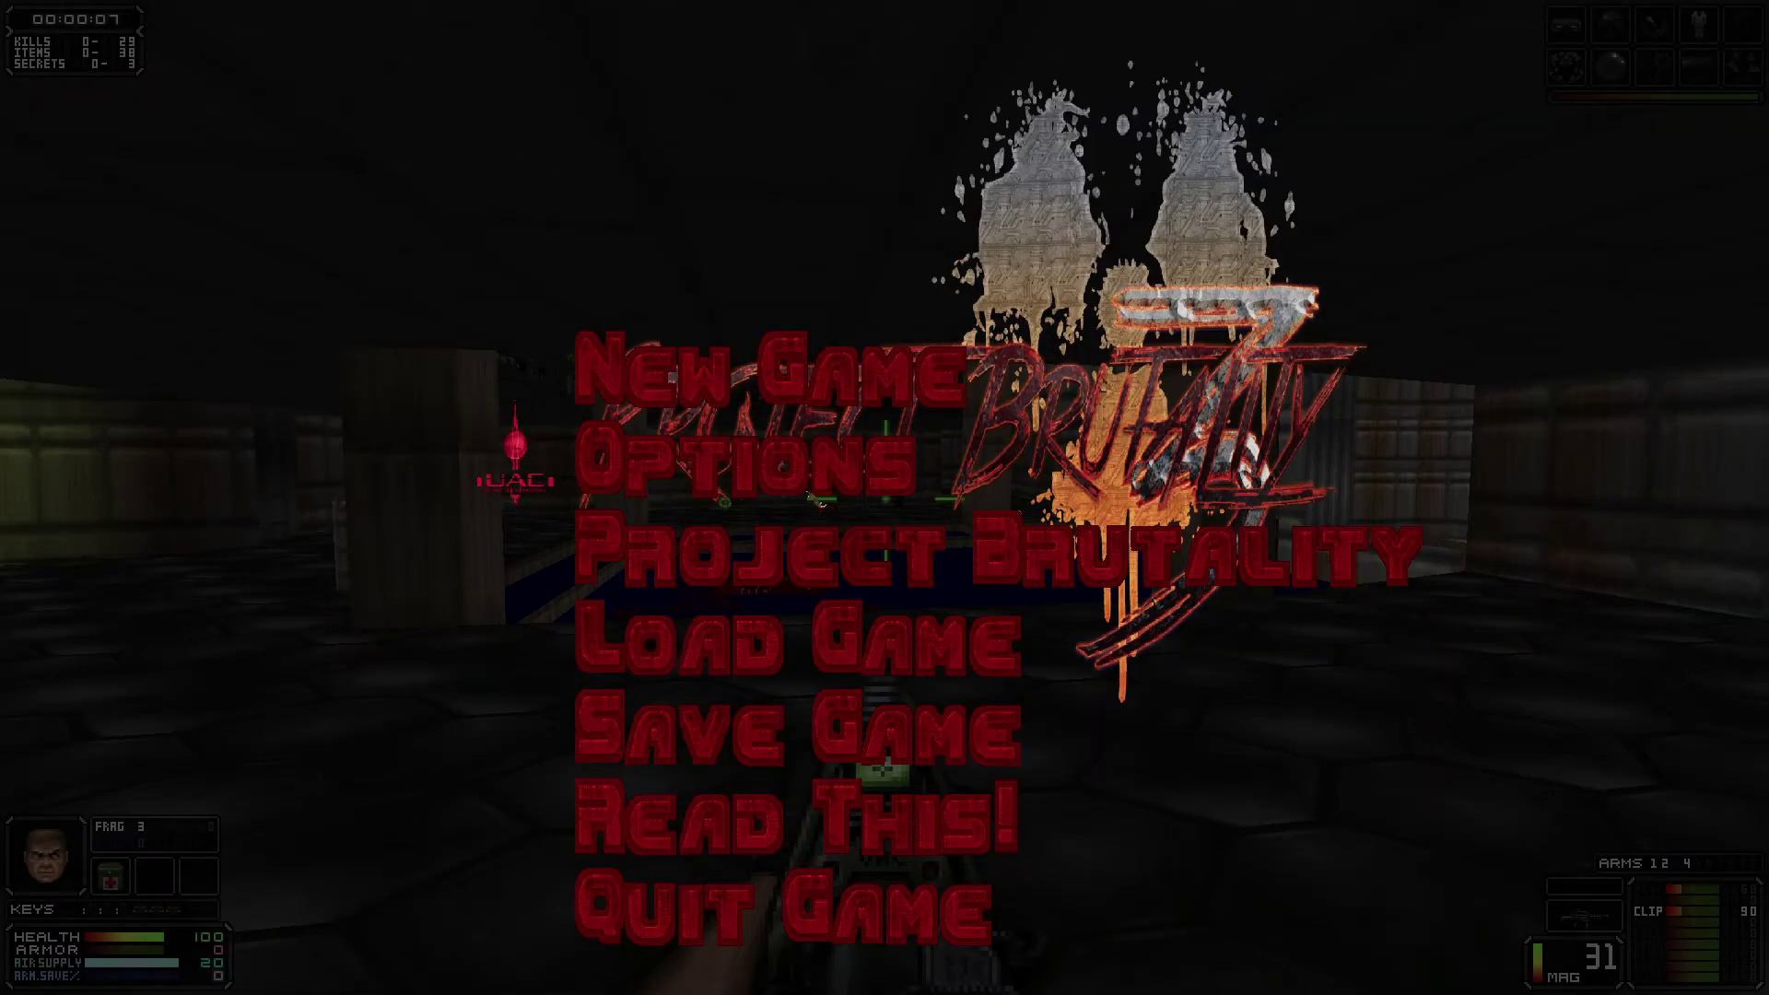